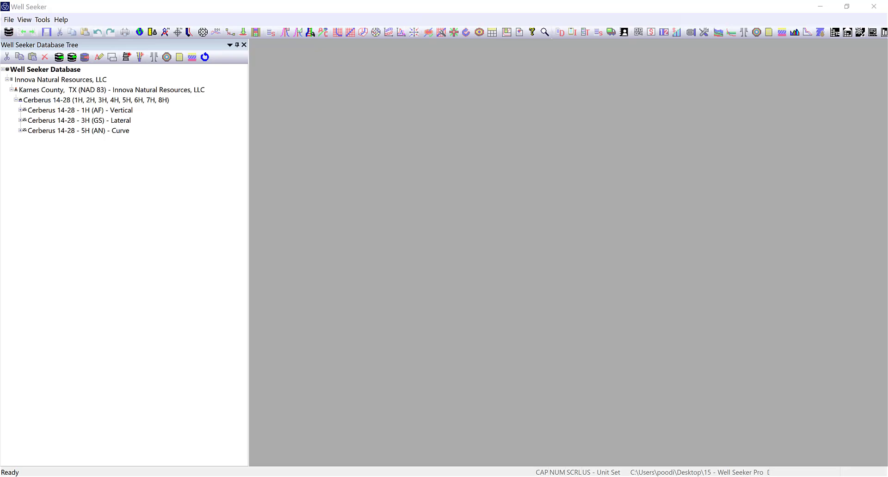
Review the surface BHA of the Cerberus 14-28 - 1H (AF) actual well in the Drill String Editor
{"action": "left_click", "coordinate": [462, 260]}
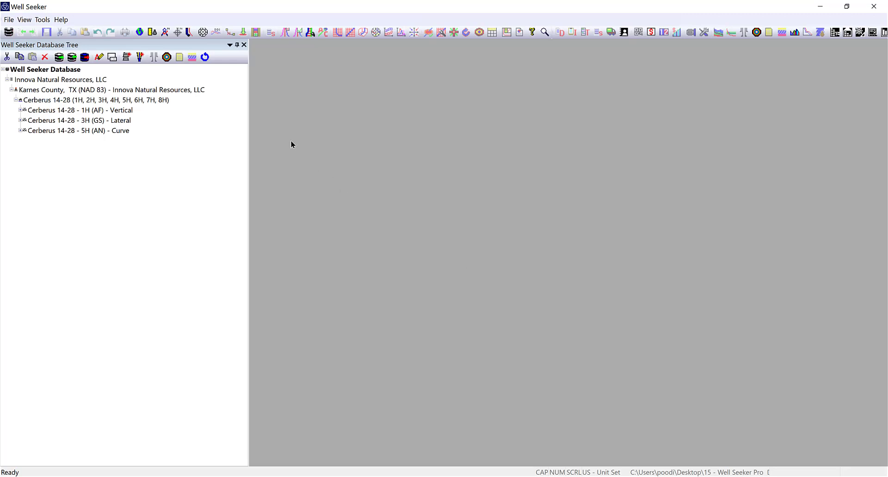
{"action": "double_click", "coordinate": [75, 110]}
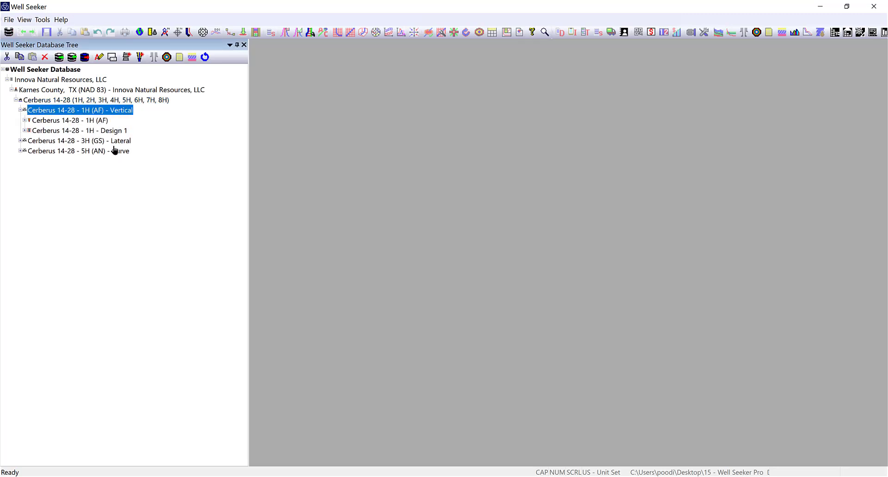
{"action": "double_click", "coordinate": [60, 120]}
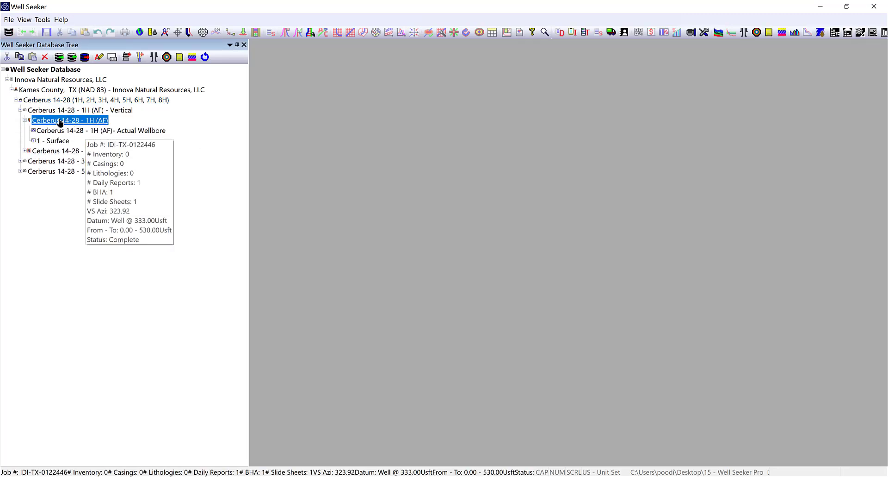
{"action": "left_click", "coordinate": [690, 34]}
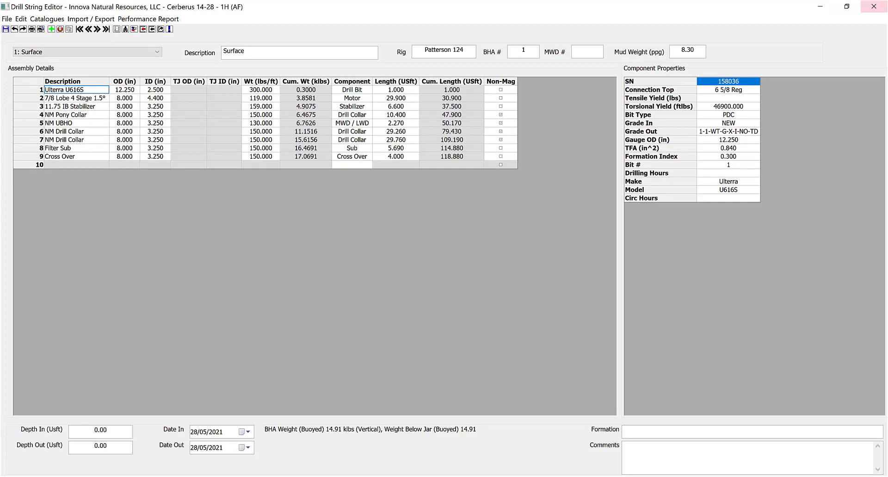
{"action": "left_click", "coordinate": [874, 10]}
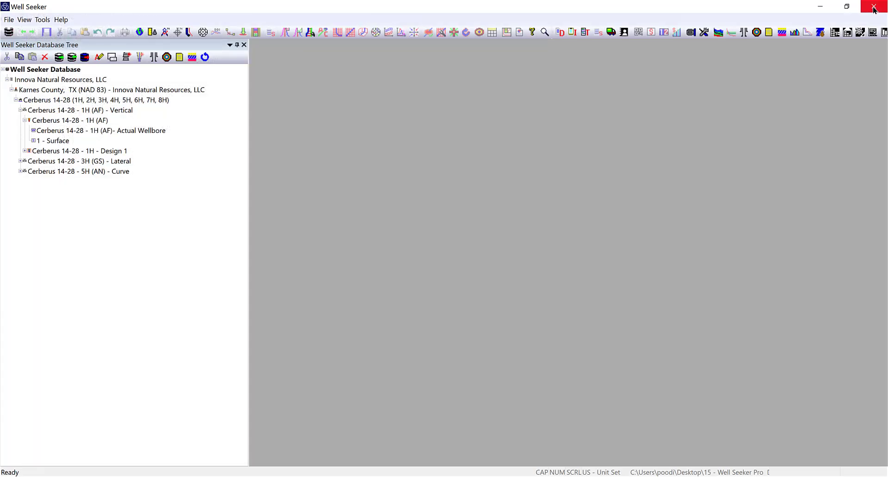
Check the survey program and magnetics in the Cerberus 14-28 - 1H (AF) actual wellbore properties
{"action": "left_click", "coordinate": [53, 120]}
{"action": "left_click", "coordinate": [112, 56]}
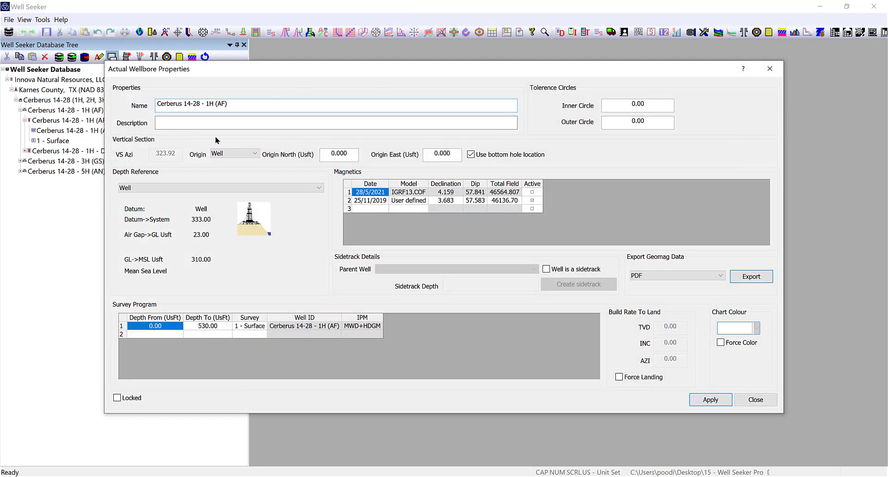
{"action": "left_click", "coordinate": [770, 69]}
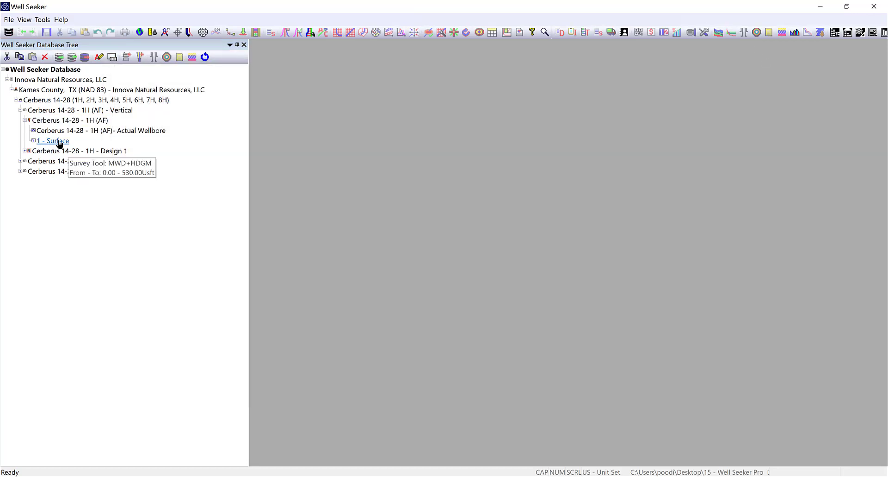
Open the 1 - Surface survey and review which offset wells are selected in the fully expanded offset tree
{"action": "double_click", "coordinate": [60, 142]}
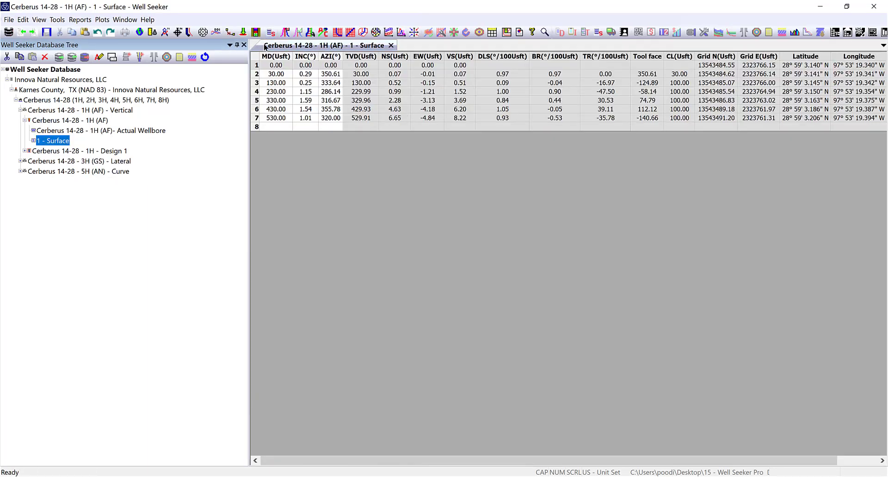
{"action": "left_click", "coordinate": [286, 32]}
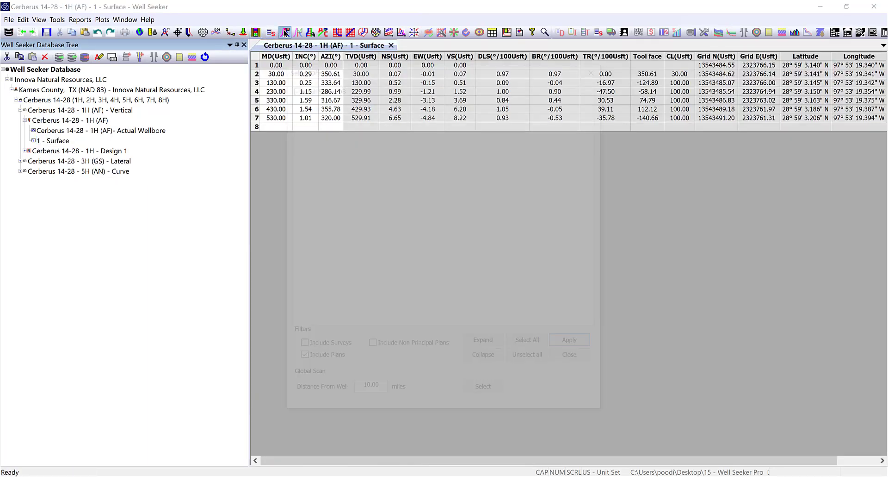
{"action": "left_click", "coordinate": [486, 344]}
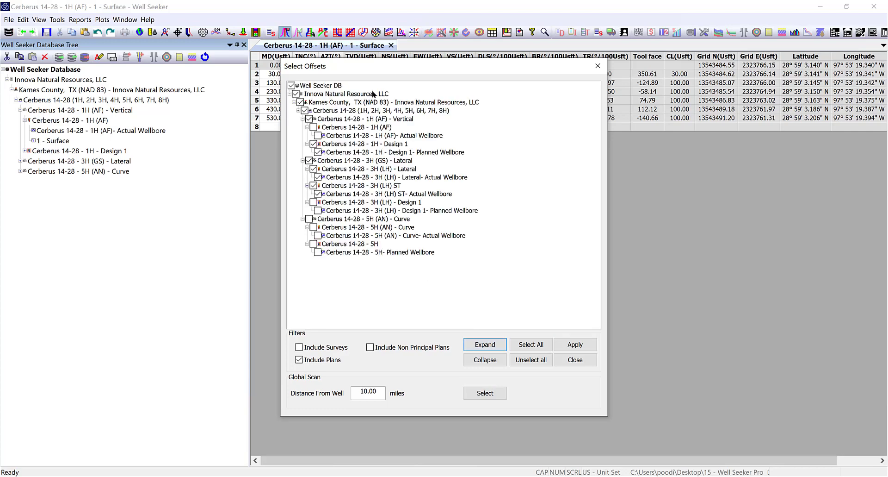
{"action": "key", "text": "Escape"}
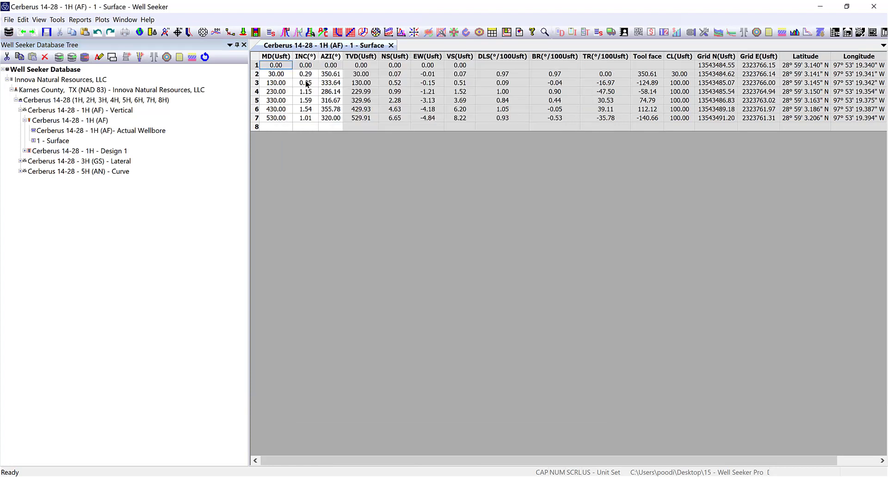
Open the slide sheet for the surface survey and examine the thresholds and simulator access in its rig states settings
{"action": "left_click", "coordinate": [274, 121]}
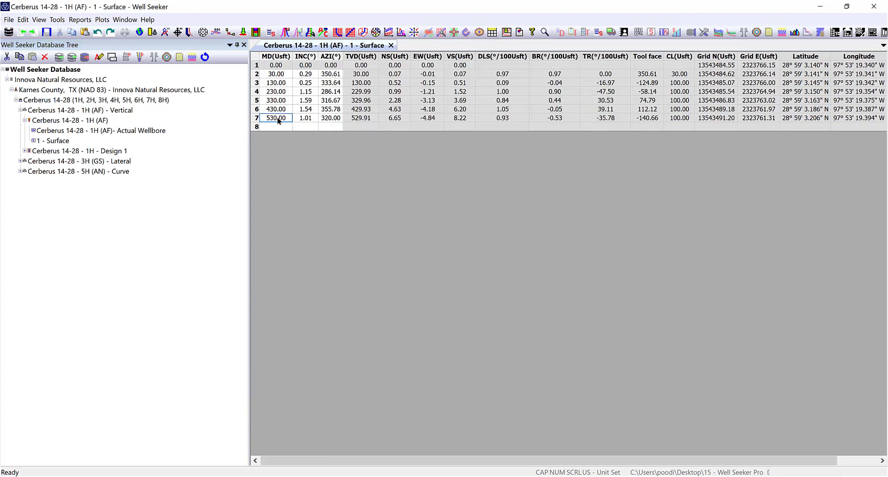
{"action": "left_click", "coordinate": [271, 32]}
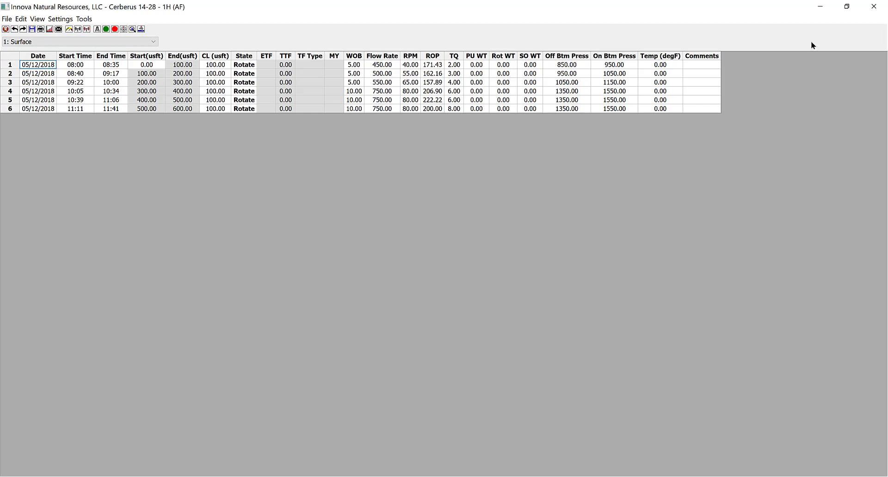
{"action": "left_click", "coordinate": [98, 29]}
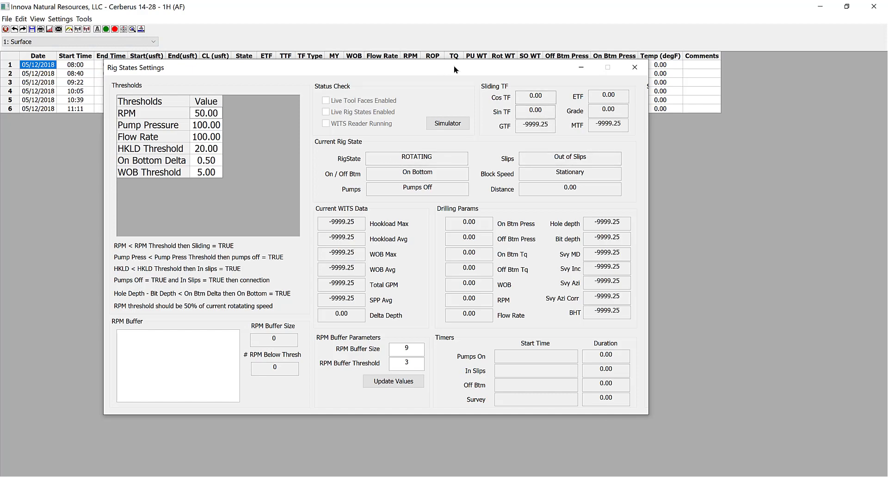
{"action": "left_click_drag", "start_coordinate": [453, 65], "coordinate": [545, 73]}
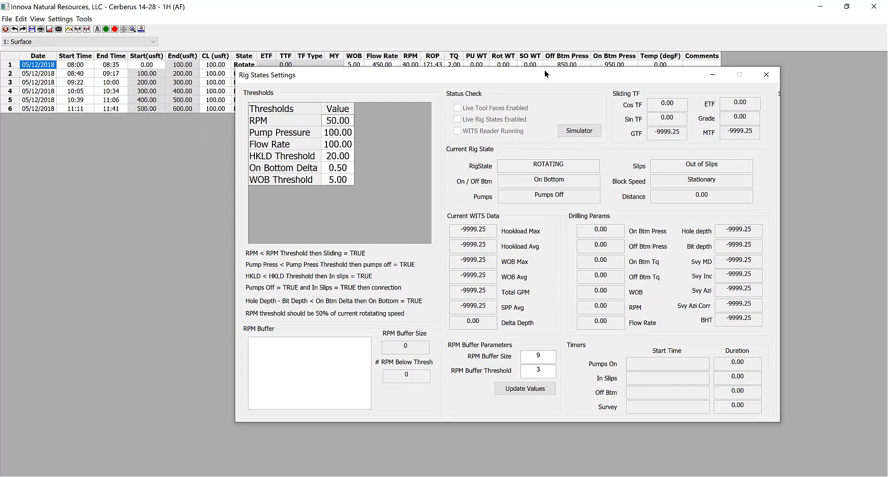
{"action": "left_click", "coordinate": [768, 74]}
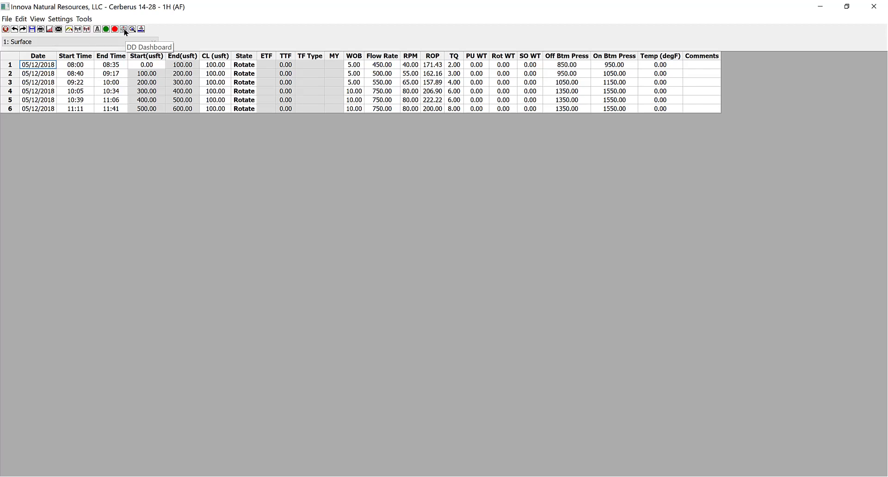
Launch the Directional Drillers Dashboard and dismiss its settings window to show the full dashboard
{"action": "left_click", "coordinate": [84, 19]}
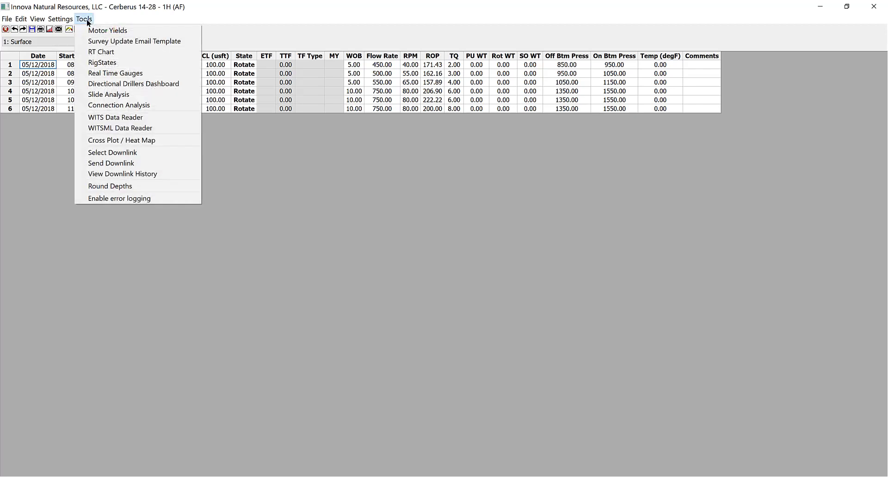
{"action": "left_click", "coordinate": [93, 85]}
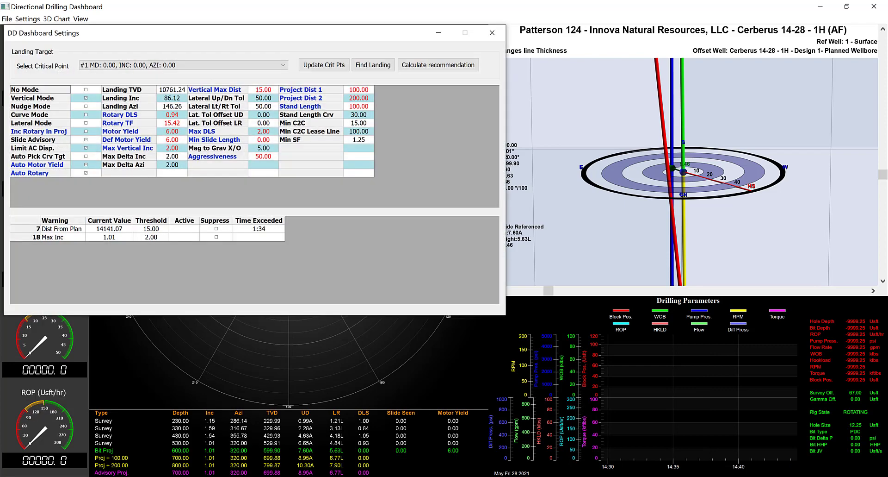
{"action": "left_click_drag", "start_coordinate": [294, 35], "coordinate": [526, 79]}
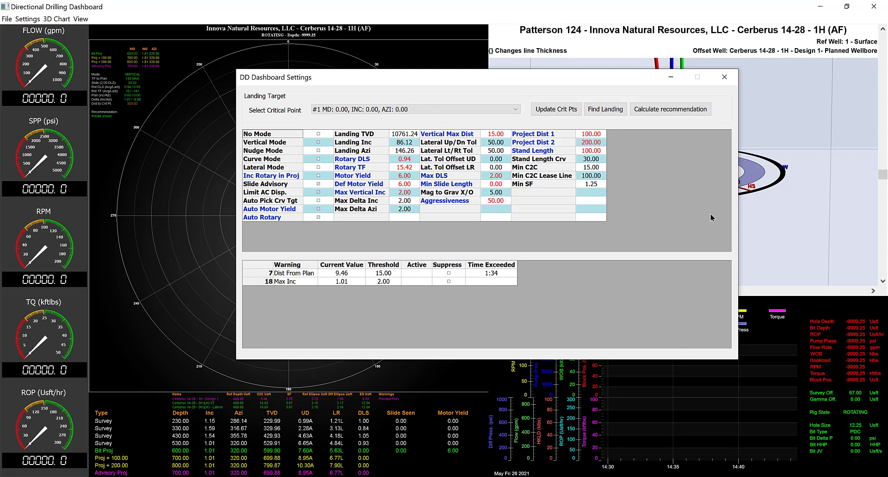
{"action": "left_click", "coordinate": [726, 78]}
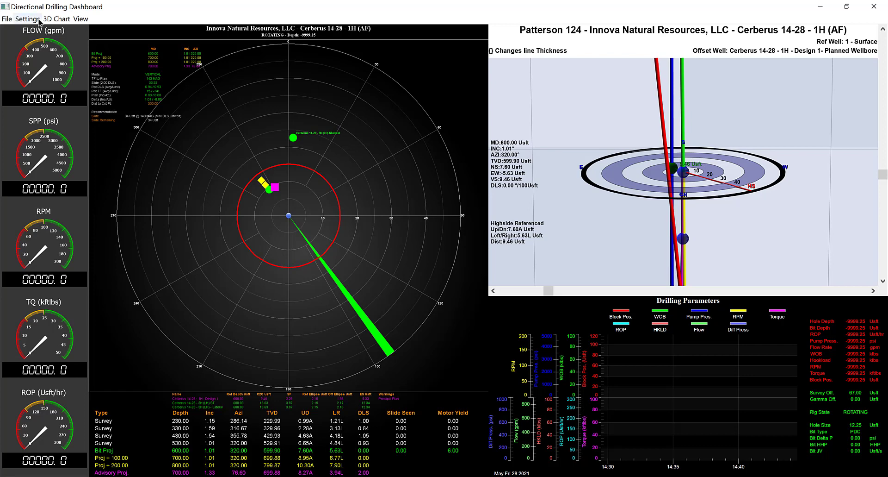
Hide the gauges, toolface rose, 3D view and parameters chart on the dashboard one after another
{"action": "left_click", "coordinate": [20, 20]}
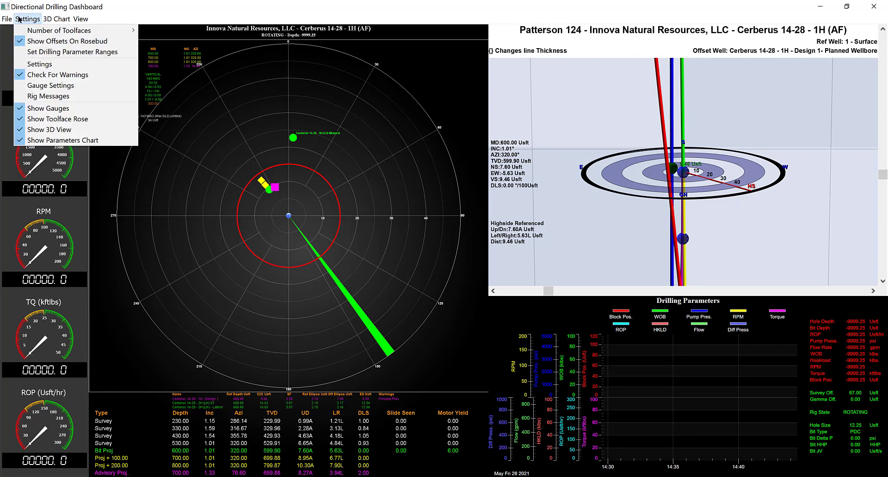
{"action": "left_click", "coordinate": [39, 109]}
{"action": "left_click", "coordinate": [27, 18]}
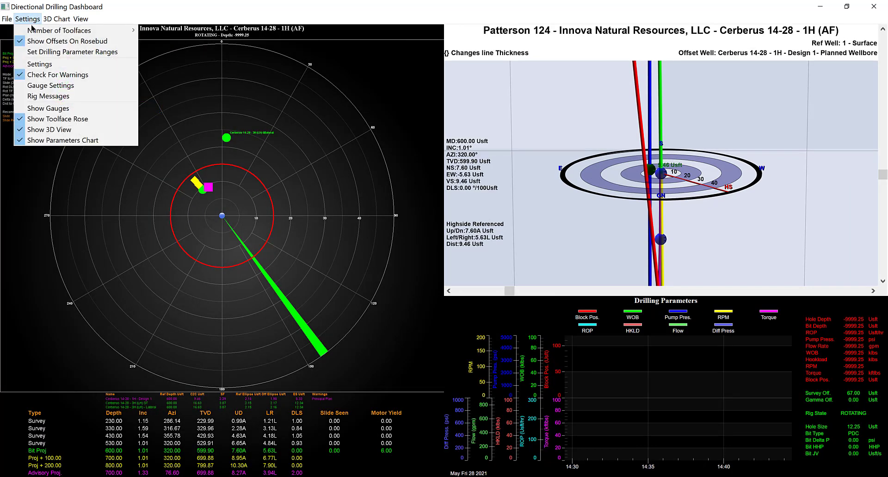
{"action": "left_click", "coordinate": [41, 119]}
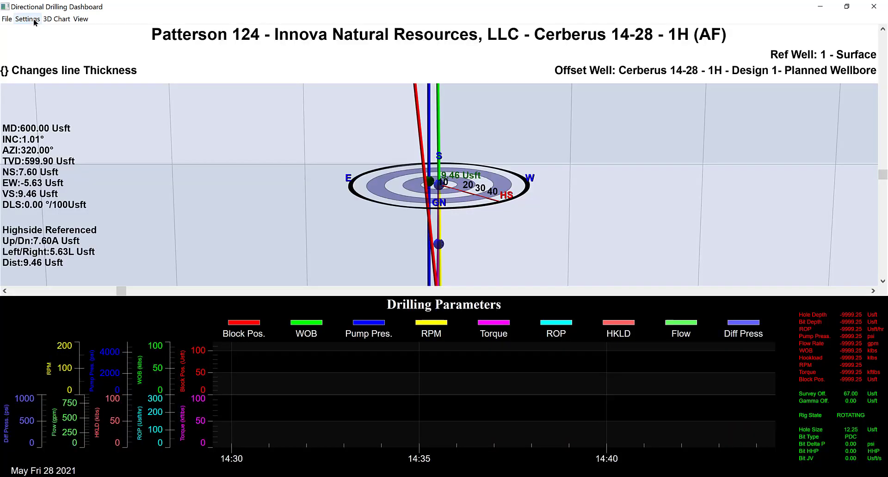
{"action": "left_click", "coordinate": [35, 21]}
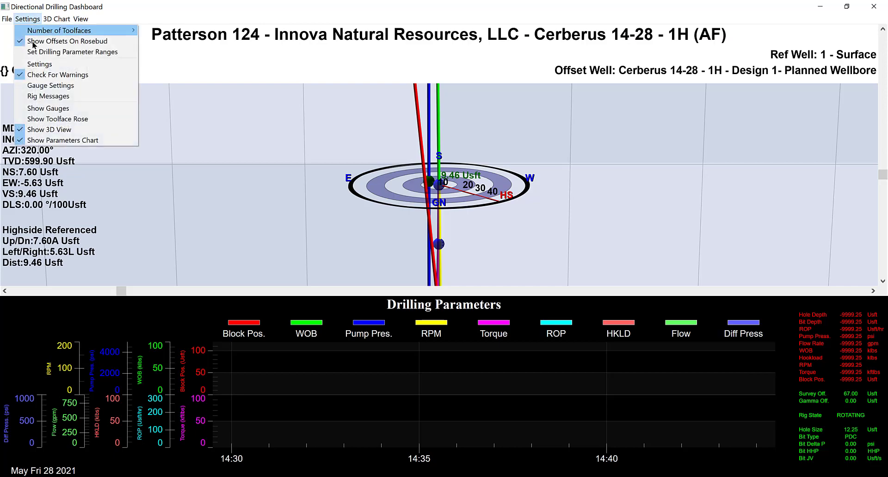
{"action": "left_click", "coordinate": [39, 131]}
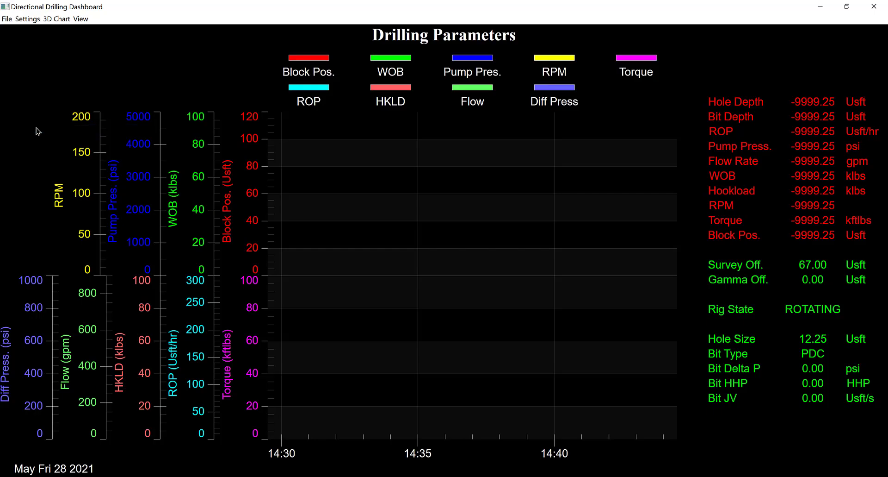
{"action": "left_click", "coordinate": [31, 21]}
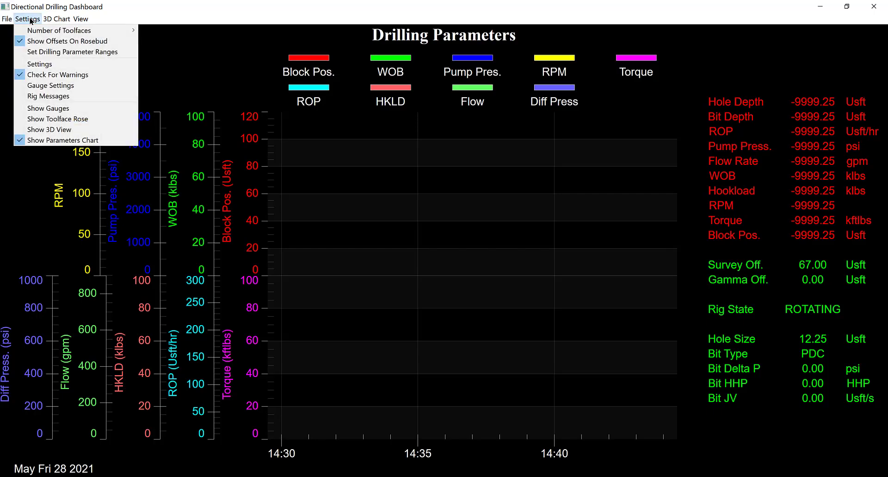
{"action": "left_click", "coordinate": [42, 140]}
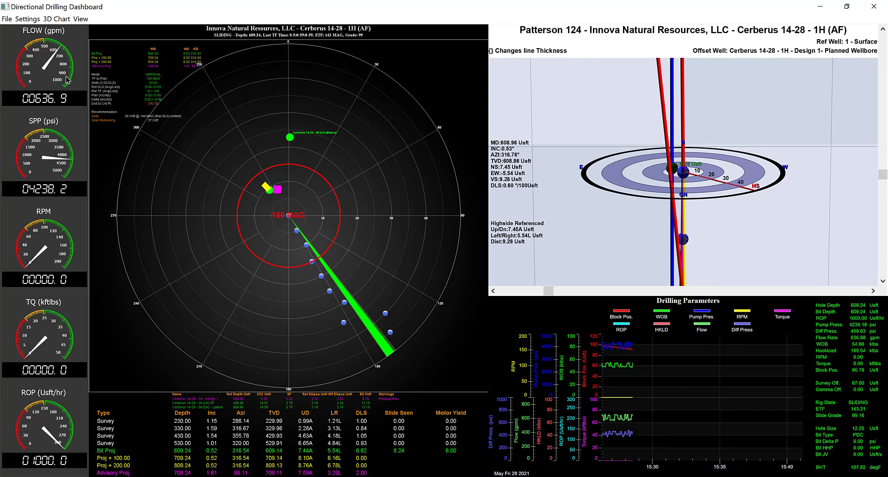
Examine the live rig states and simulator values in the Rig States Settings window, and move it out of the dashboard's way
{"action": "left_click", "coordinate": [28, 19]}
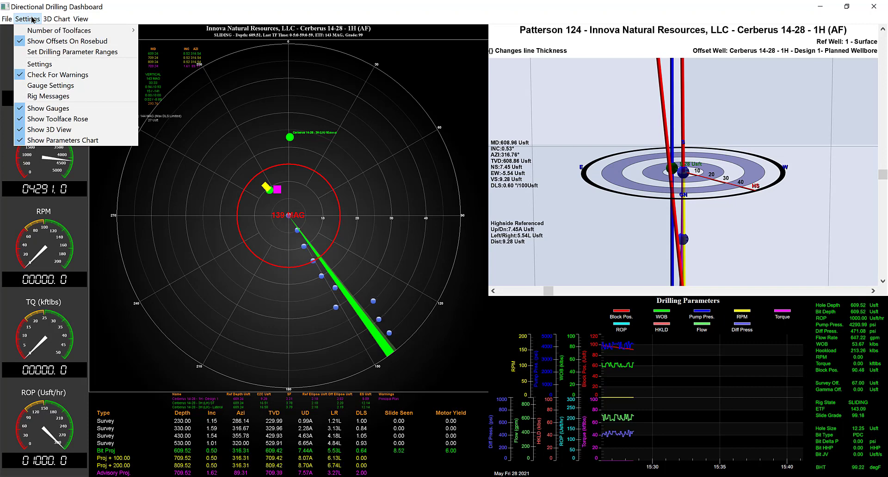
{"action": "left_click", "coordinate": [203, 14]}
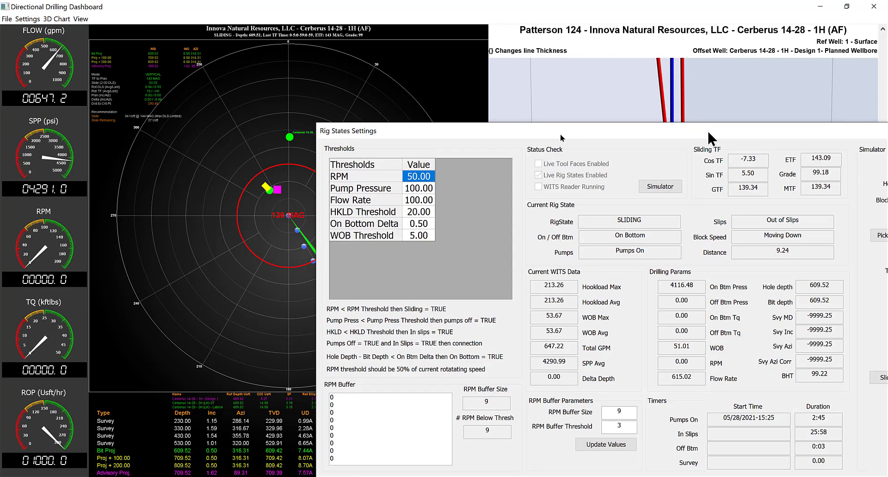
{"action": "left_click_drag", "start_coordinate": [707, 129], "coordinate": [515, 73]}
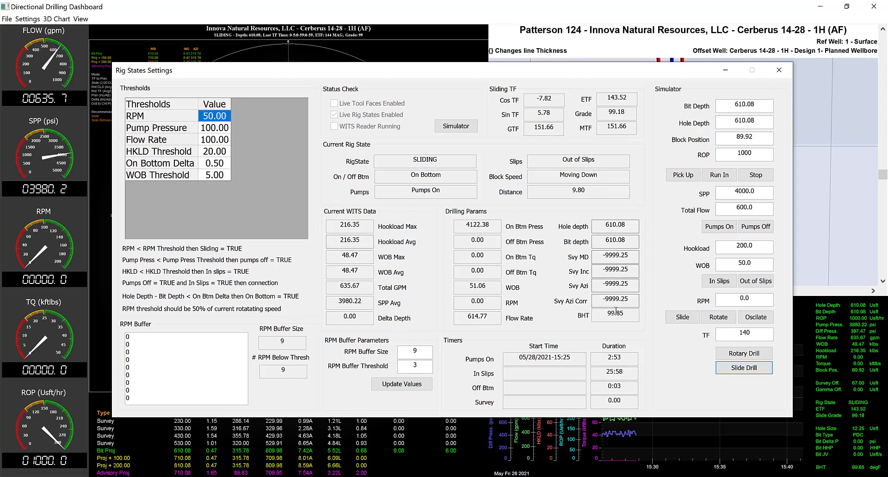
{"action": "left_click_drag", "start_coordinate": [546, 66], "coordinate": [546, 0]}
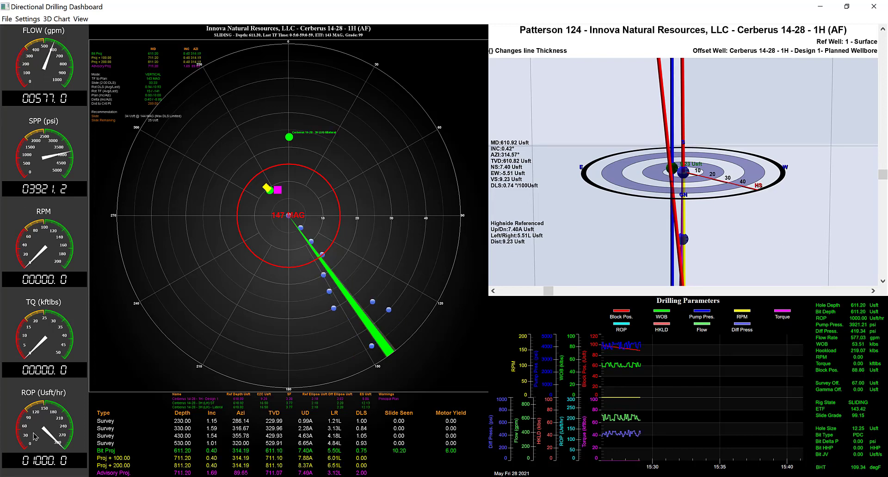
Examine the mnemonic choices for the first gauge in the Gauge Settings, keep totalGPM, and apply and close the settings
{"action": "left_click", "coordinate": [23, 20]}
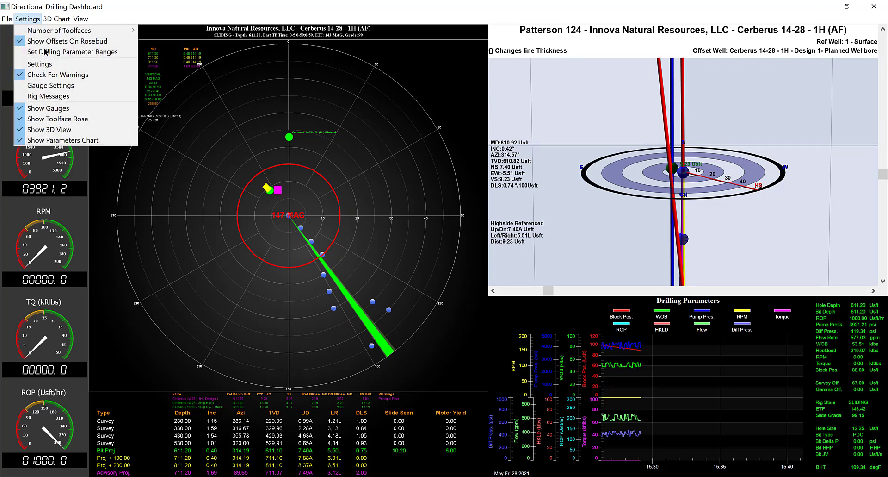
{"action": "left_click", "coordinate": [52, 88]}
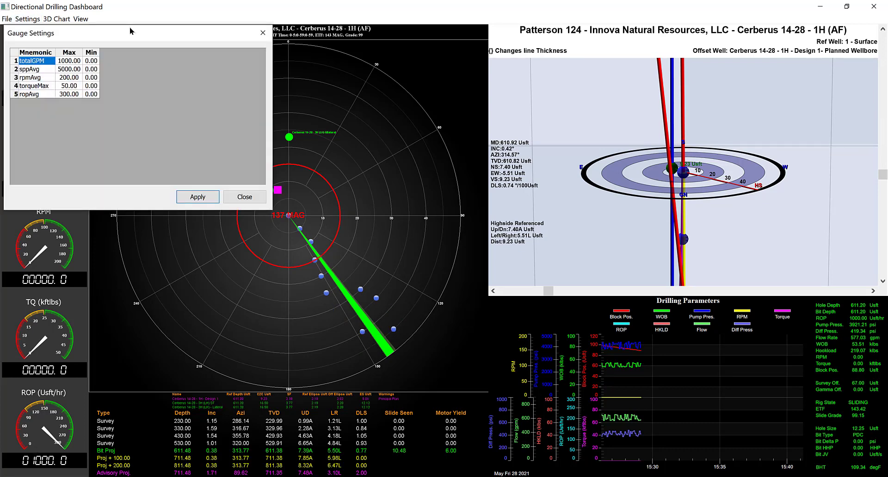
{"action": "left_click_drag", "start_coordinate": [137, 29], "coordinate": [284, 59]}
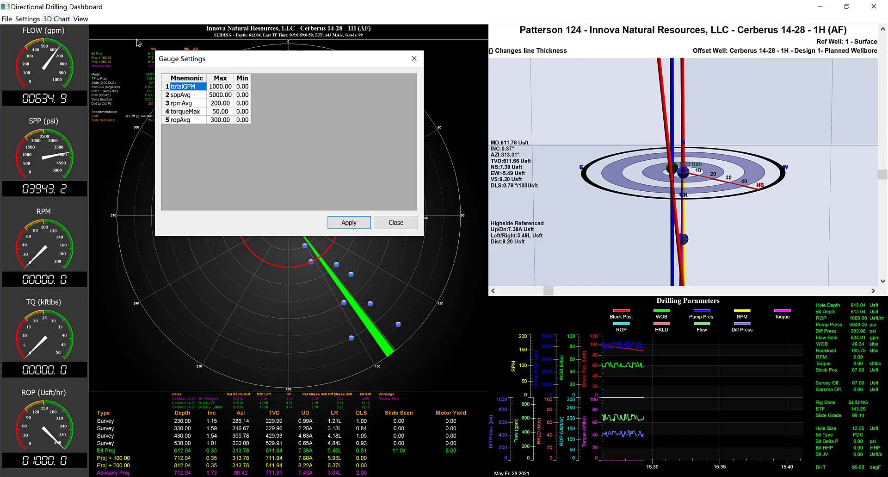
{"action": "left_click", "coordinate": [202, 87]}
{"action": "left_click", "coordinate": [201, 87]}
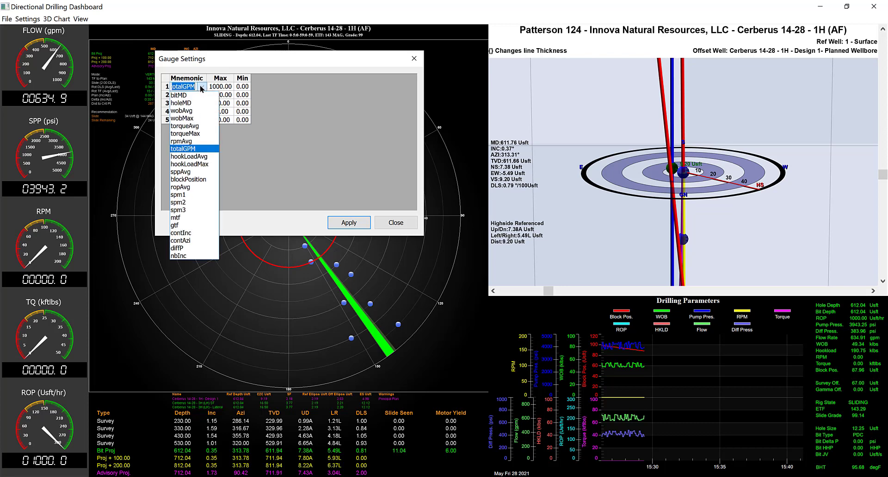
{"action": "left_click", "coordinate": [197, 149]}
{"action": "left_click", "coordinate": [343, 225]}
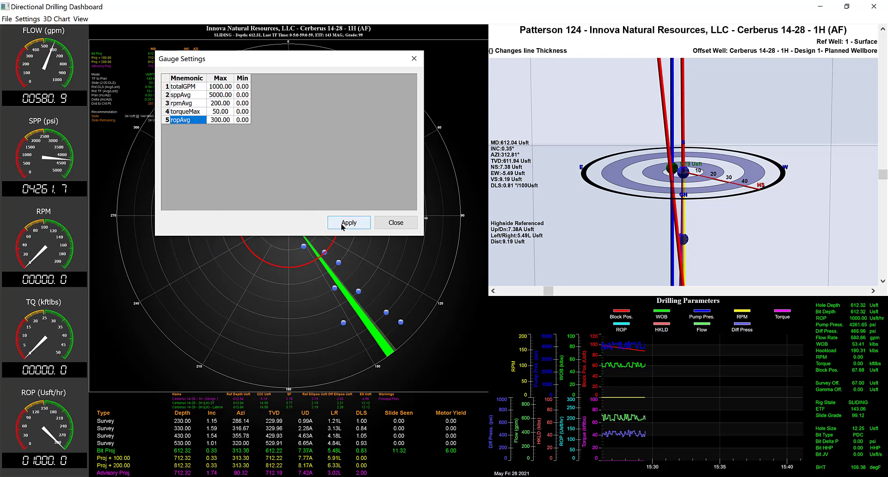
{"action": "left_click", "coordinate": [393, 223]}
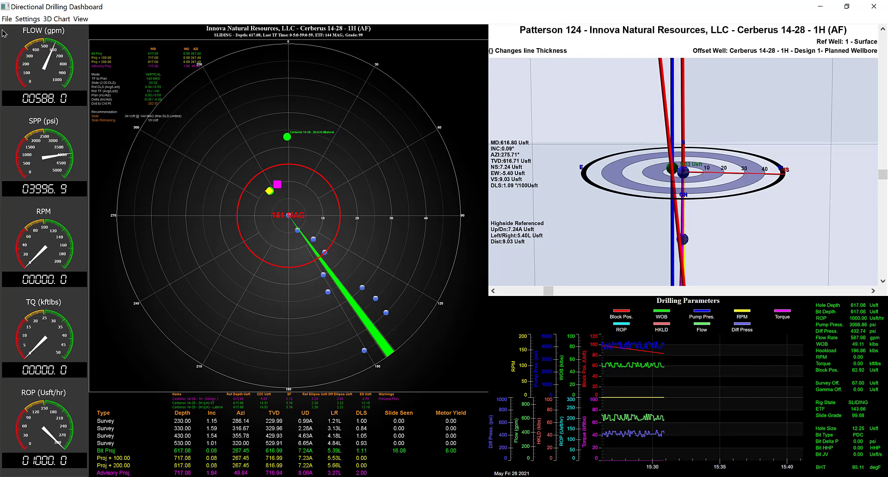
Examine the maximum and minimum curve ranges of the drilling parameters chart and close them without changes
{"action": "left_click", "coordinate": [27, 19]}
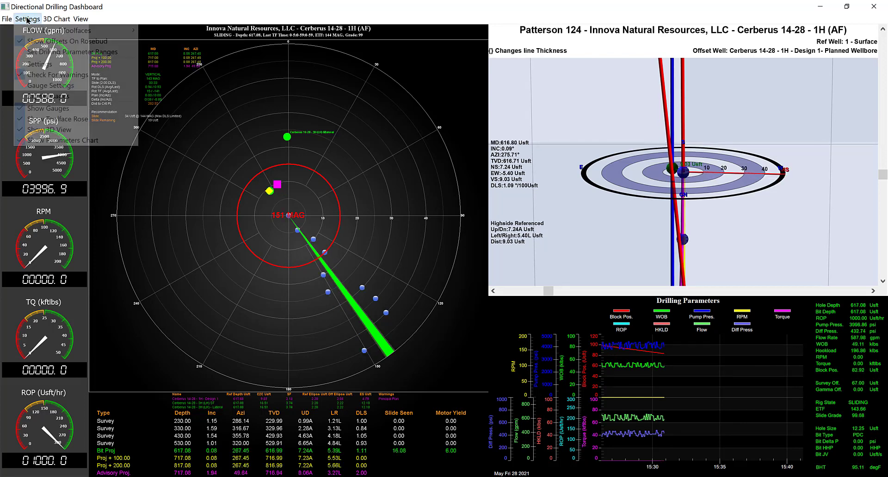
{"action": "left_click", "coordinate": [26, 55]}
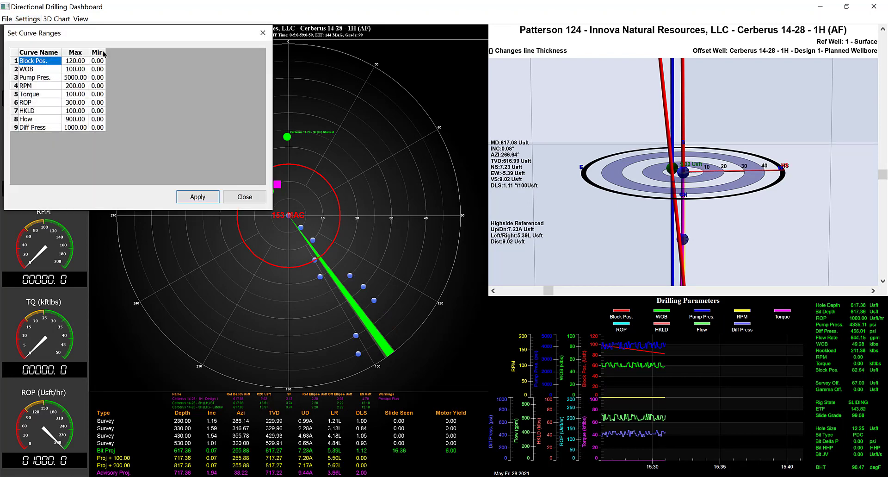
{"action": "left_click_drag", "start_coordinate": [152, 37], "coordinate": [224, 46]}
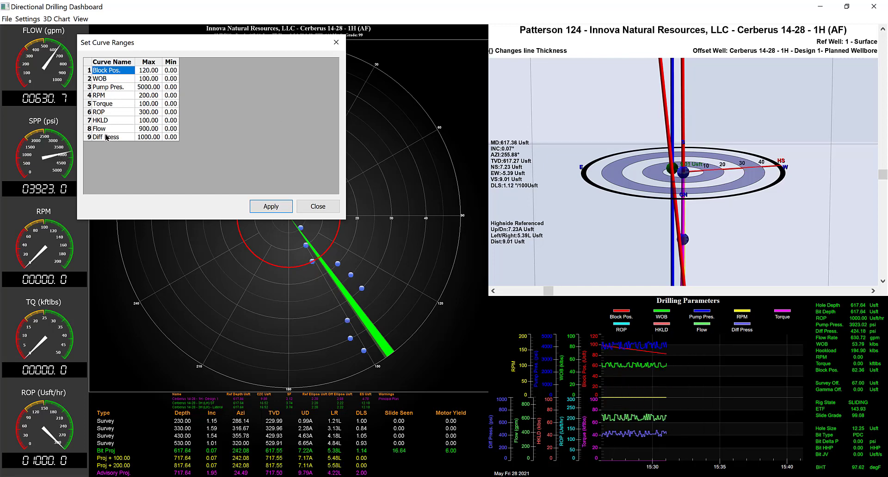
{"action": "left_click", "coordinate": [318, 207]}
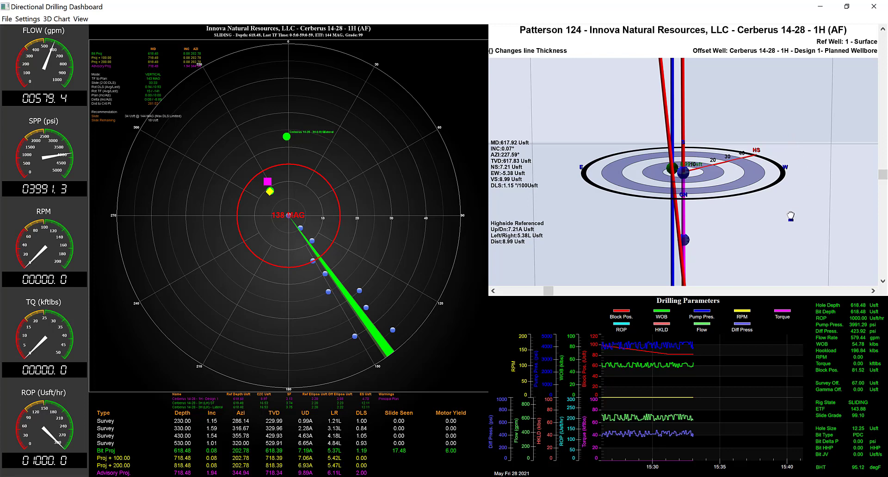
Examine the wellbores and compass ring in the 3D view from different angles and distances
{"action": "left_click_drag", "start_coordinate": [791, 216], "coordinate": [752, 241]}
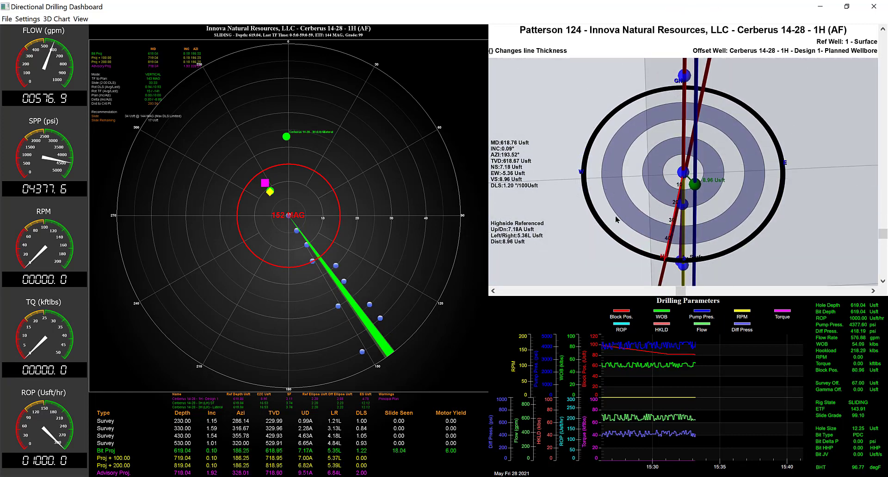
{"action": "left_click_drag", "start_coordinate": [616, 214], "coordinate": [635, 212]}
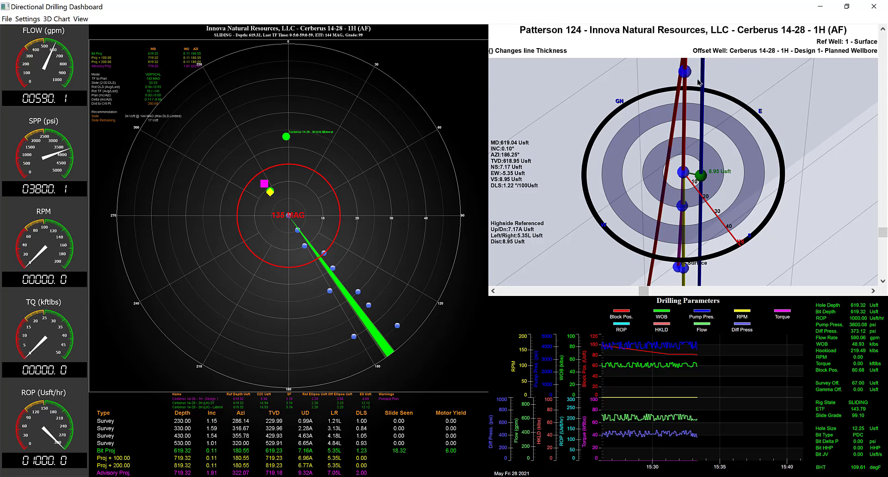
{"action": "scroll", "coordinate": [704, 176], "scroll_direction": "up", "scroll_amount": 3}
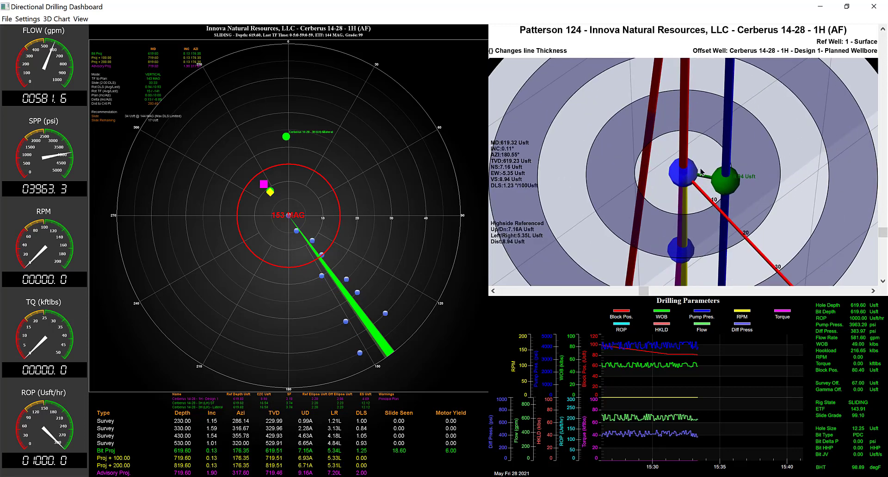
{"action": "scroll", "coordinate": [701, 172], "scroll_direction": "down", "scroll_amount": 3}
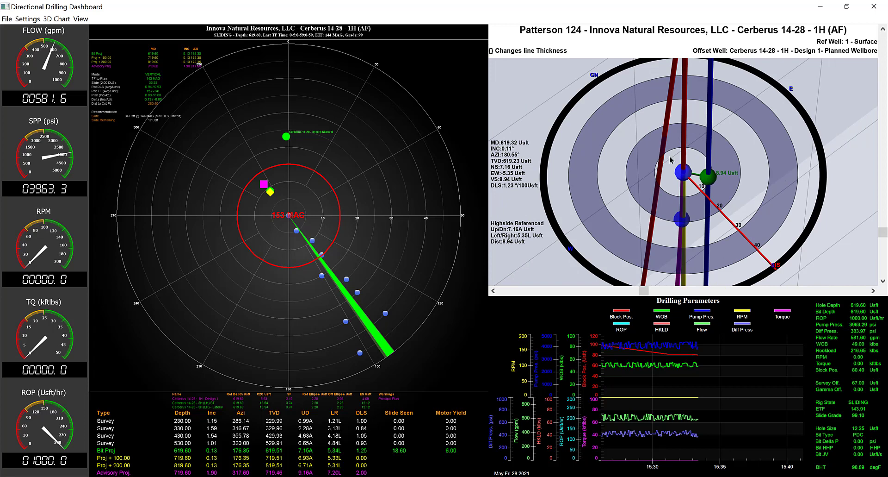
{"action": "left_click_drag", "start_coordinate": [672, 150], "coordinate": [638, 81]}
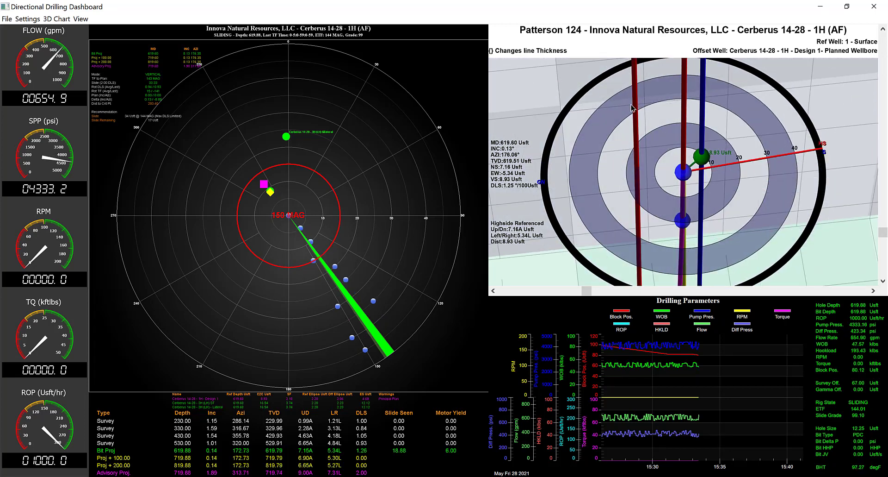
{"action": "left_click_drag", "start_coordinate": [739, 183], "coordinate": [707, 185]}
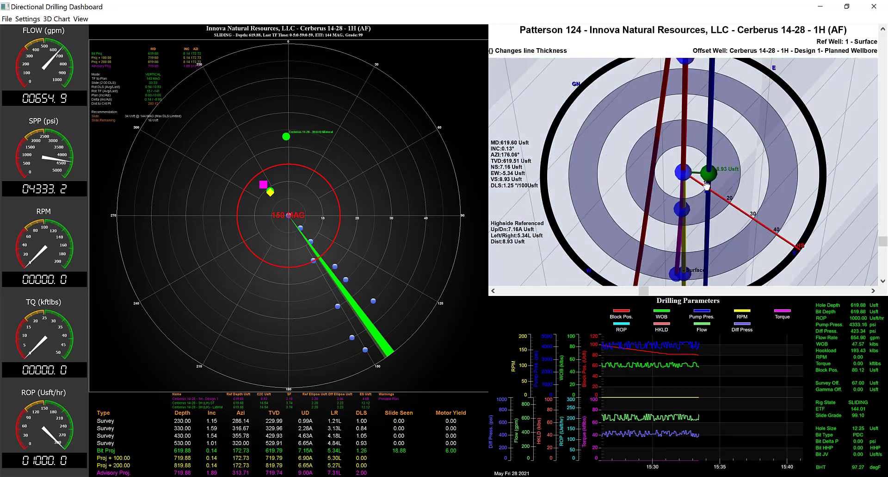
{"action": "scroll", "coordinate": [683, 244], "scroll_direction": "up", "scroll_amount": 5}
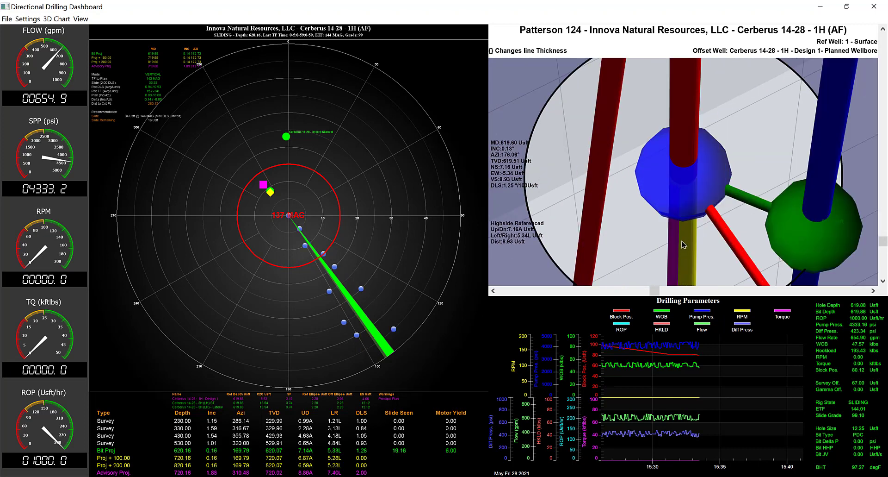
{"action": "scroll", "coordinate": [683, 245], "scroll_direction": "down", "scroll_amount": 5}
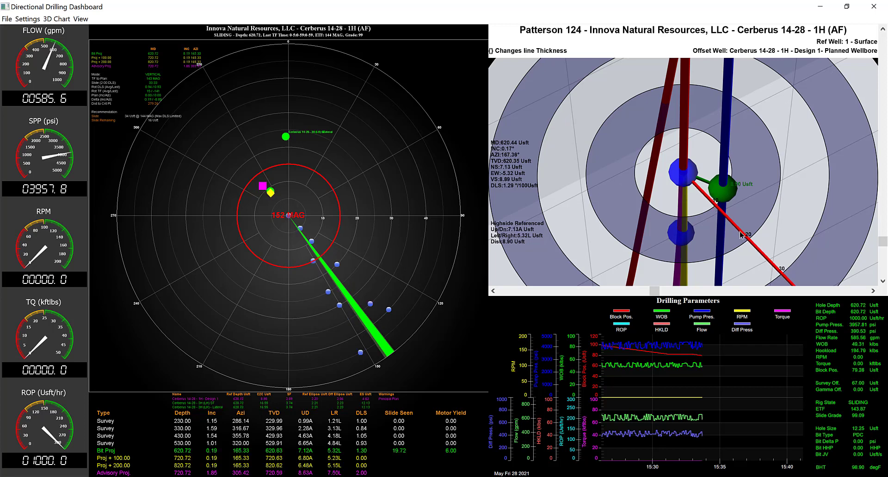
{"action": "left_click_drag", "start_coordinate": [704, 252], "coordinate": [691, 251]}
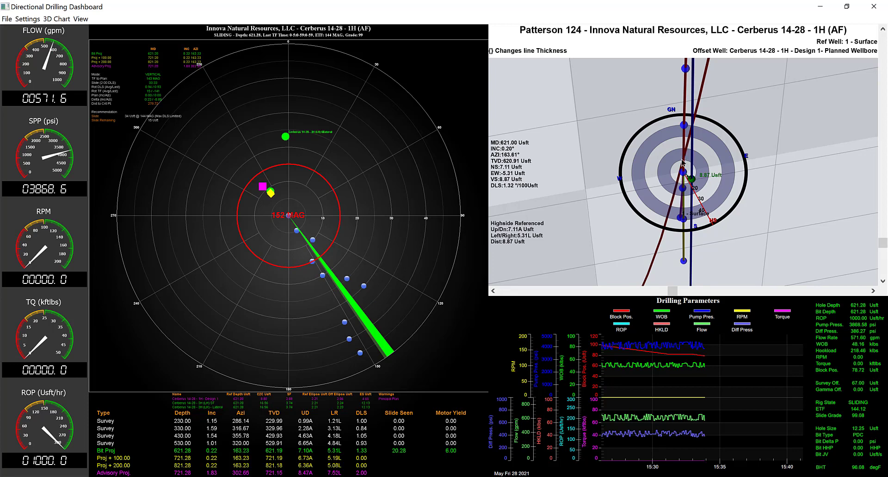
{"action": "left_click_drag", "start_coordinate": [686, 193], "coordinate": [688, 146]}
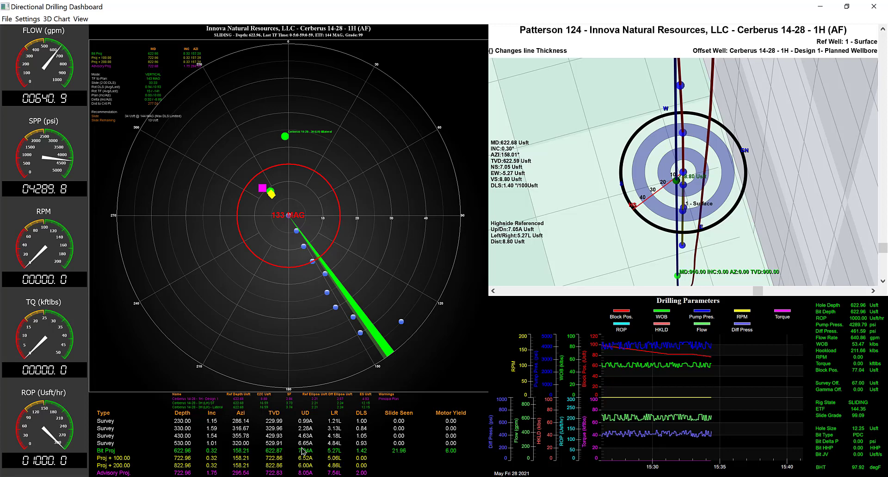
Check the live rig states row in the slide sheet behind the dashboard and return to the dashboard
{"action": "left_click", "coordinate": [821, 6]}
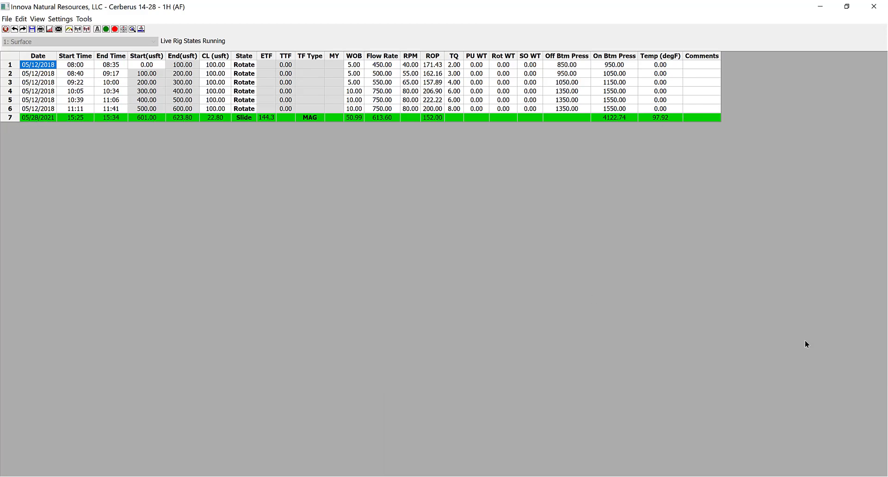
{"action": "left_click", "coordinate": [720, 461]}
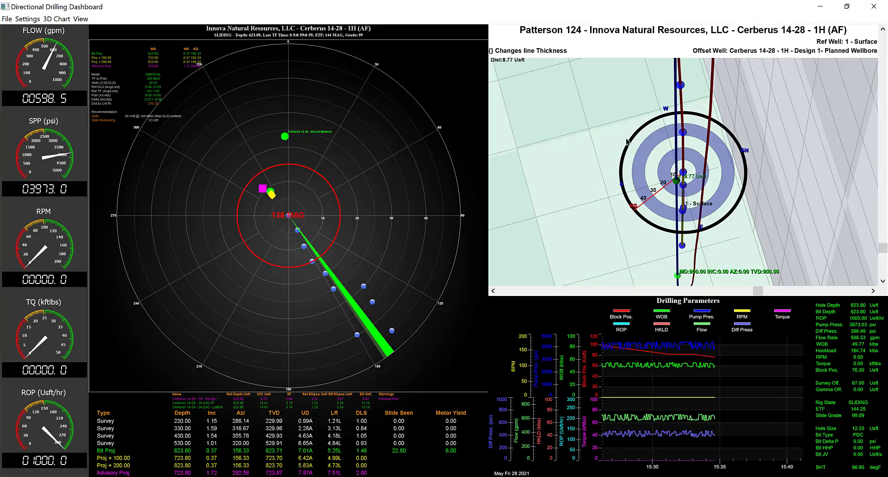
Move the 3D view's compass ring up the wellbore to the 330 Usft survey and back down towards the bit
{"action": "scroll", "coordinate": [584, 151], "scroll_direction": "up", "scroll_amount": 2}
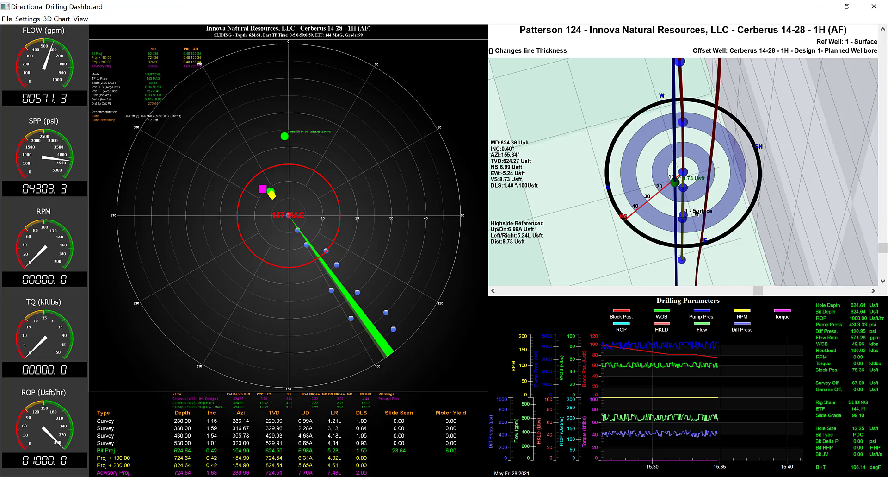
{"action": "left_click_drag", "start_coordinate": [697, 213], "coordinate": [759, 149]}
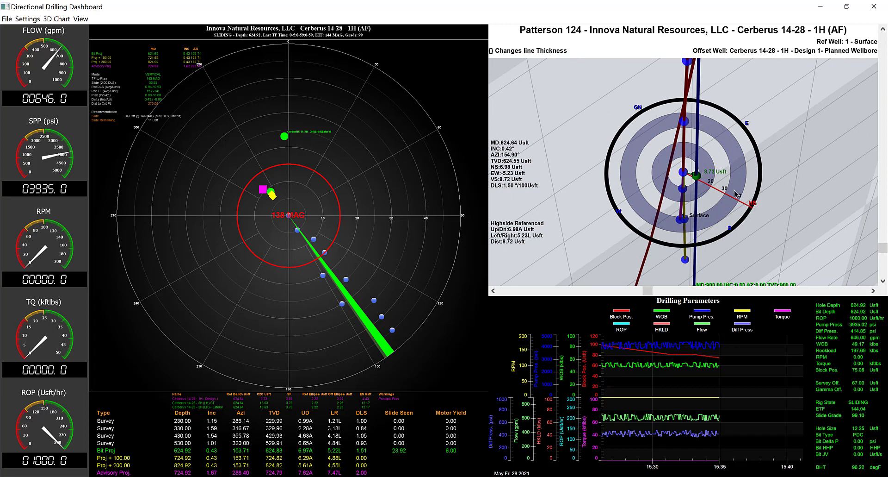
{"action": "key", "text": "Up"}
{"action": "key", "text": "Up"}
{"action": "key", "text": "Up"}
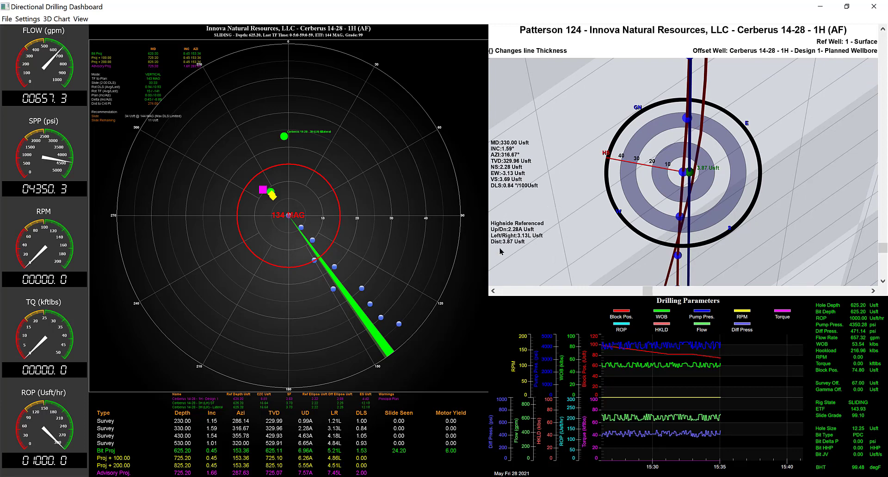
{"action": "scroll", "coordinate": [686, 250], "scroll_direction": "down", "scroll_amount": 1}
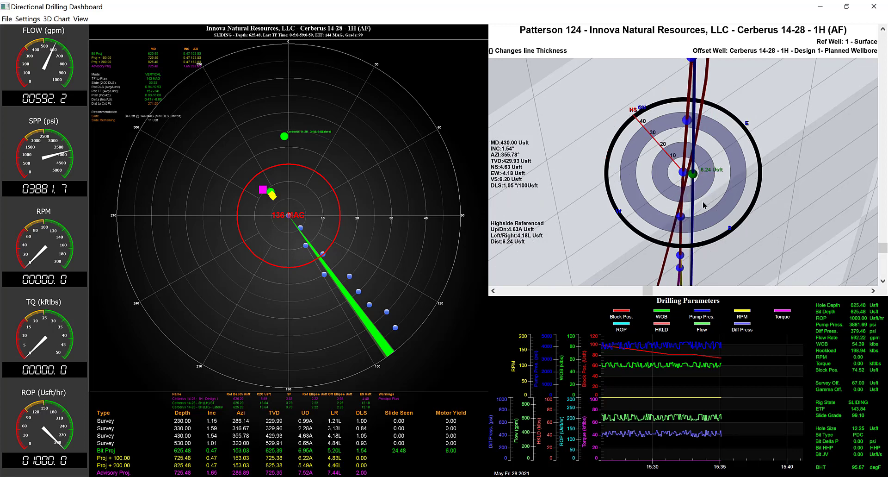
{"action": "scroll", "coordinate": [704, 205], "scroll_direction": "down", "scroll_amount": 2}
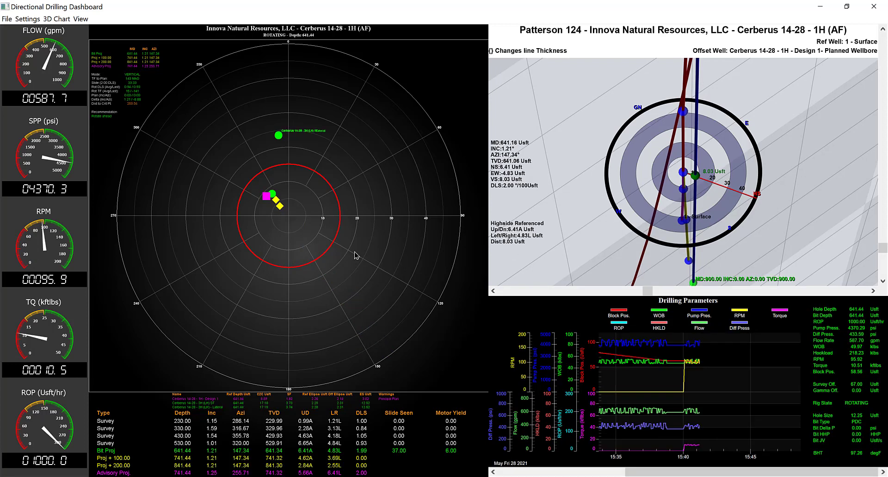
Hide the offset wells on the toolface rosebud and show them again
{"action": "left_click", "coordinate": [27, 19]}
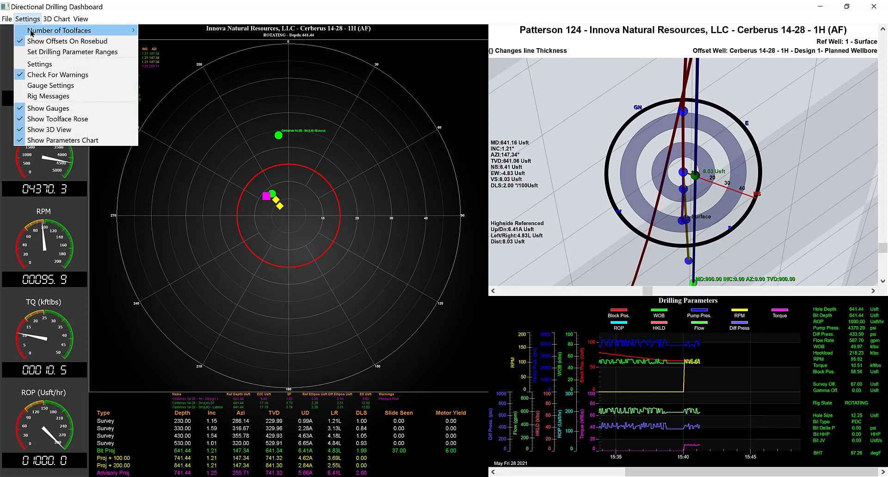
{"action": "mouse_move", "coordinate": [45, 31]}
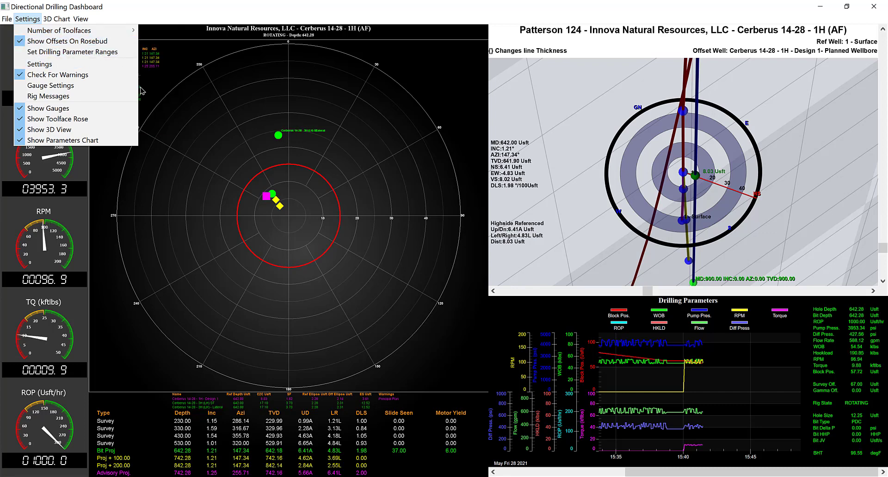
{"action": "left_click", "coordinate": [232, 104]}
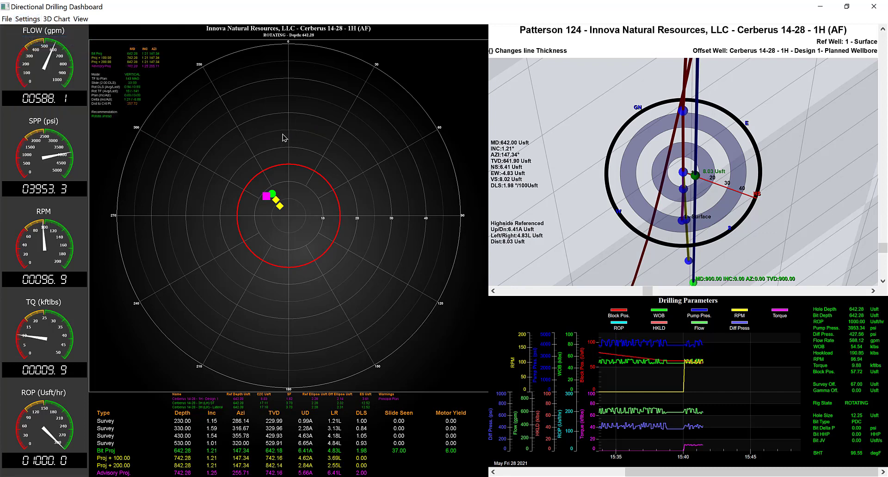
{"action": "left_click", "coordinate": [28, 19]}
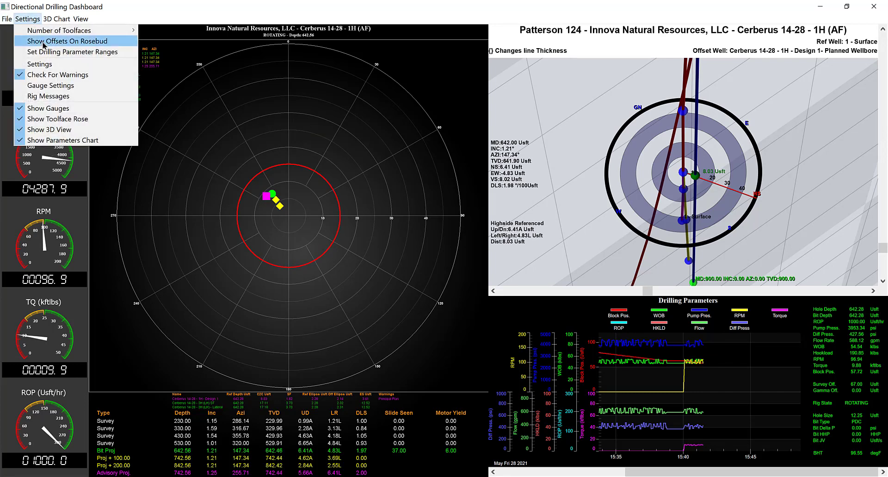
{"action": "left_click", "coordinate": [43, 42]}
Review the dashboard's 3D chart display options and open the well's Daily Report
{"action": "left_click", "coordinate": [28, 19]}
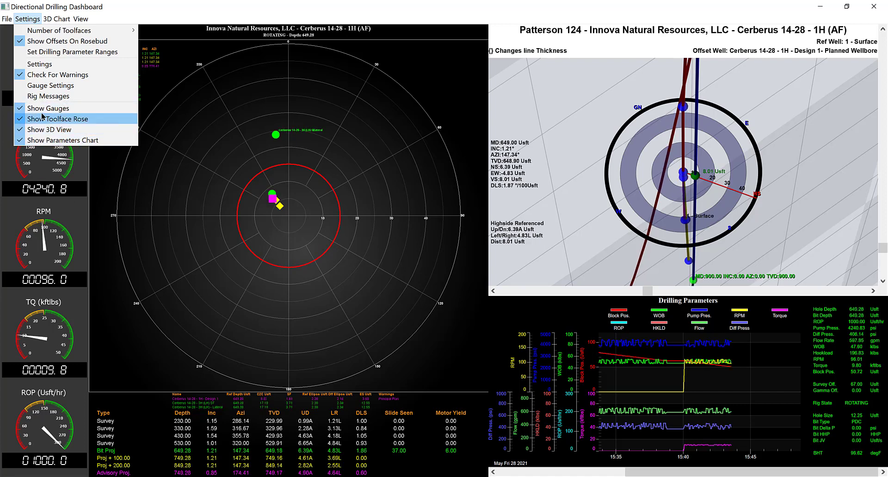
{"action": "mouse_move", "coordinate": [53, 18]}
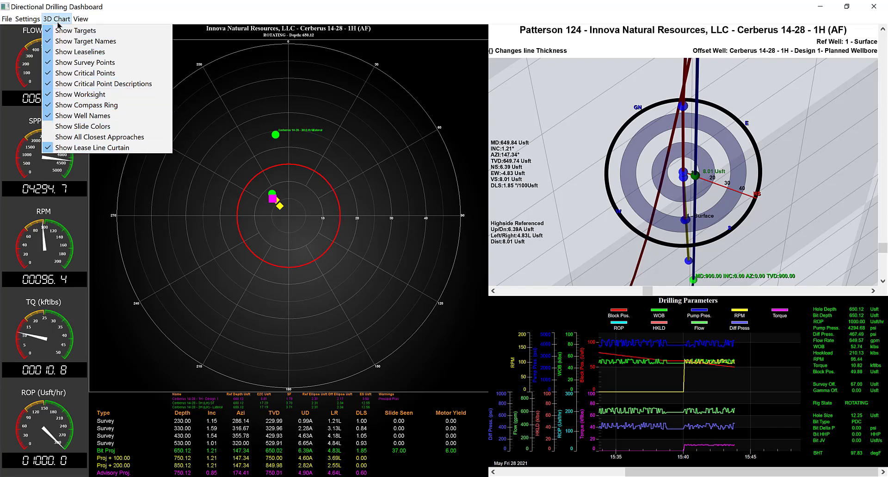
{"action": "mouse_move", "coordinate": [80, 20]}
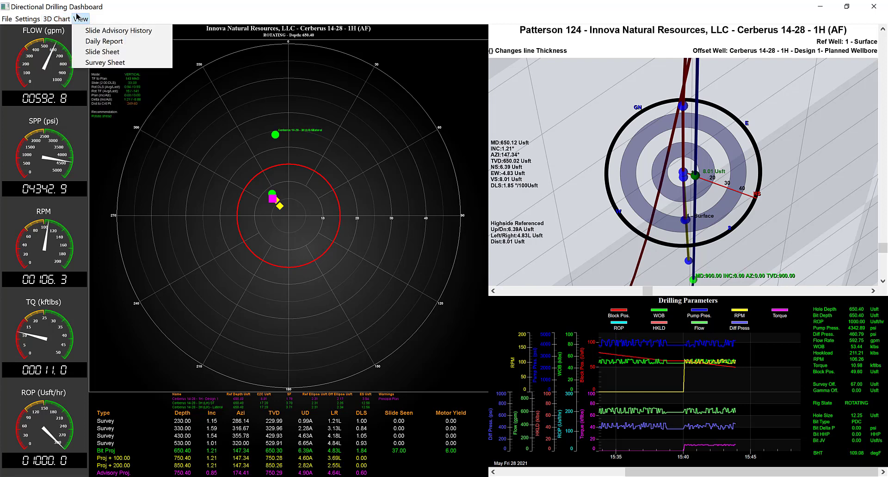
{"action": "left_click", "coordinate": [88, 41]}
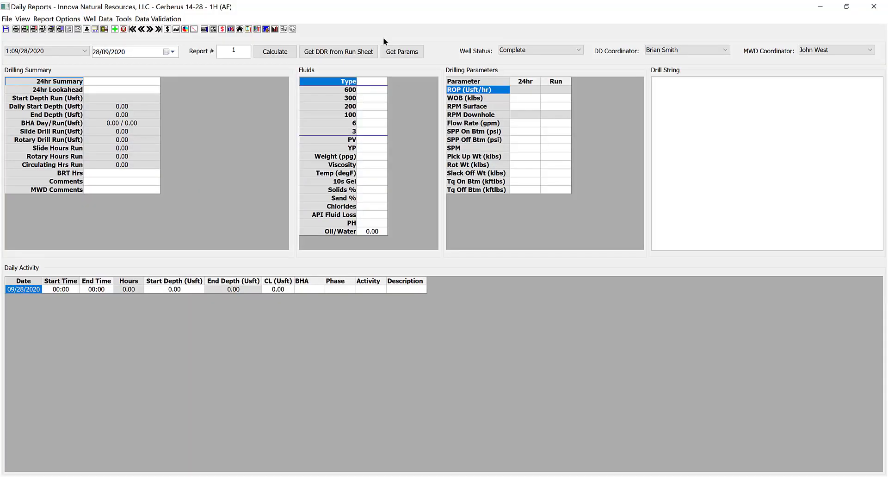
Close the Daily Report and review which reports and sheets the dashboard can open
{"action": "left_click", "coordinate": [874, 7]}
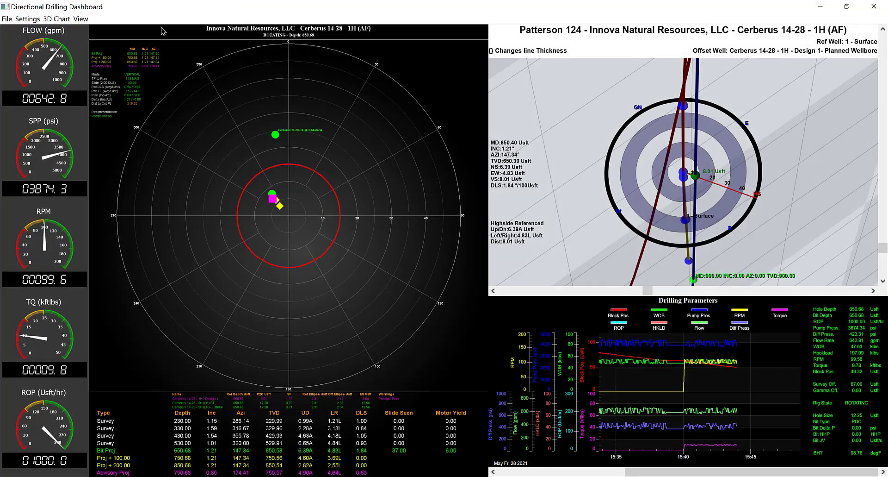
{"action": "left_click", "coordinate": [83, 18]}
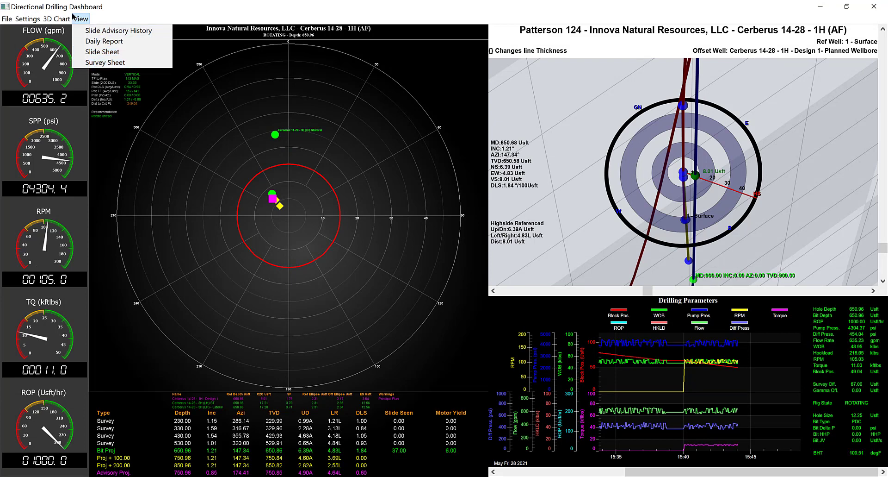
{"action": "left_click", "coordinate": [145, 9]}
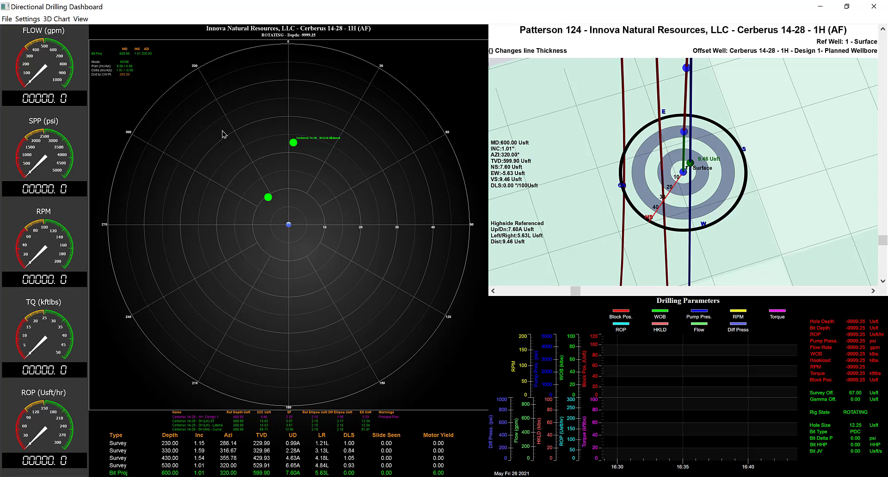
Open the DD Dashboard Settings and position the window over the middle of the dashboard
{"action": "left_click", "coordinate": [25, 20]}
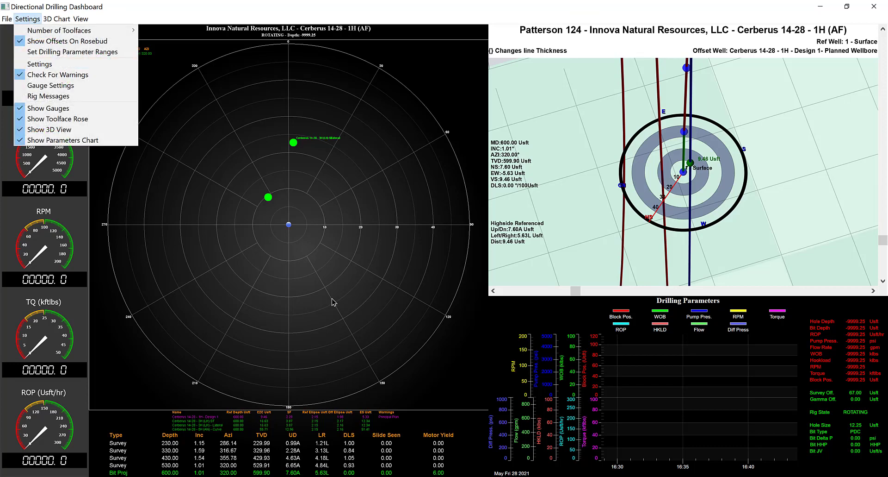
{"action": "left_click", "coordinate": [333, 284]}
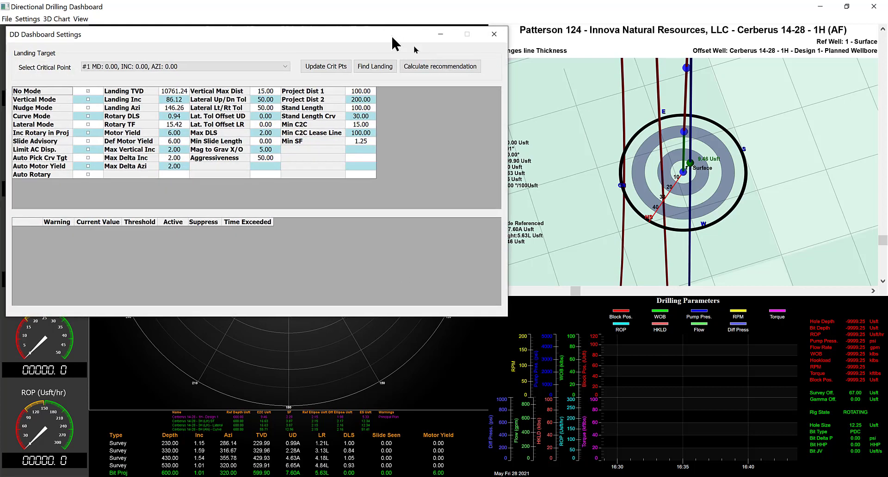
{"action": "left_click_drag", "start_coordinate": [392, 39], "coordinate": [606, 98]}
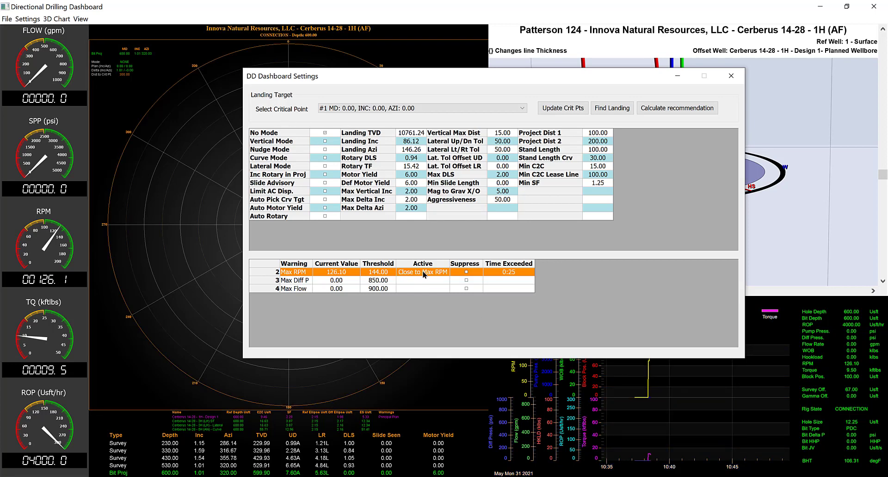
Check the dashboard's Max RPM warning highlighting with the settings window out of the way, and bring the settings back to the middle
{"action": "left_click", "coordinate": [678, 78]}
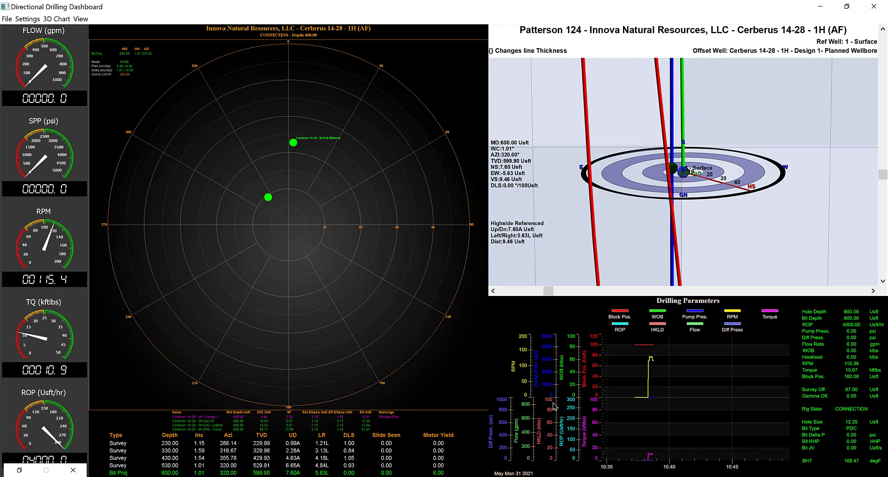
{"action": "left_click", "coordinate": [73, 469]}
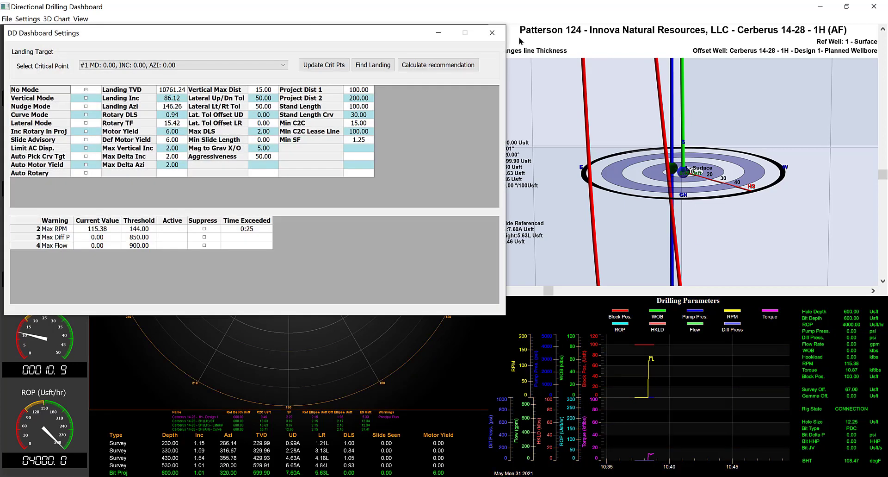
{"action": "left_click_drag", "start_coordinate": [327, 39], "coordinate": [590, 103]}
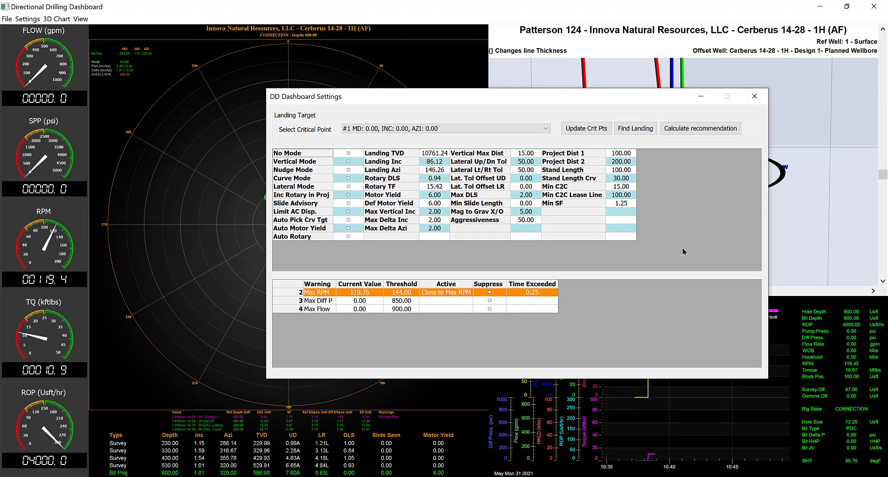
{"action": "left_click", "coordinate": [754, 96]}
{"action": "double_click", "coordinate": [384, 342]}
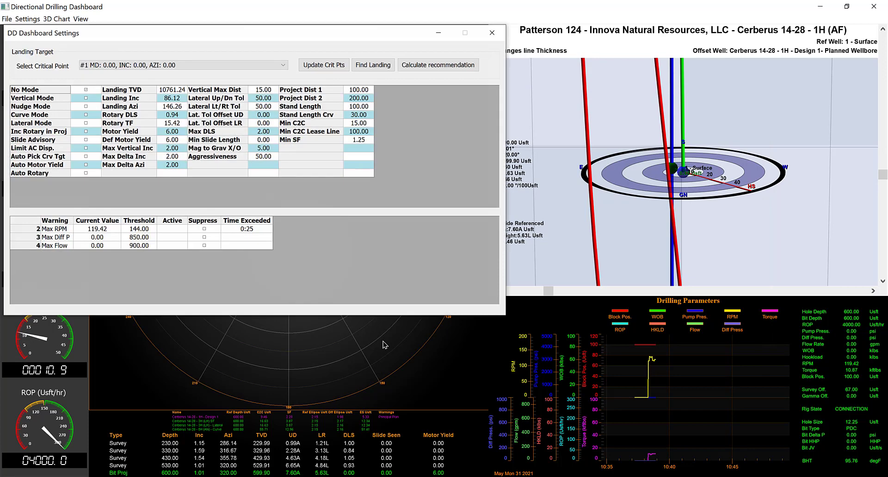
{"action": "left_click_drag", "start_coordinate": [240, 28], "coordinate": [532, 103]}
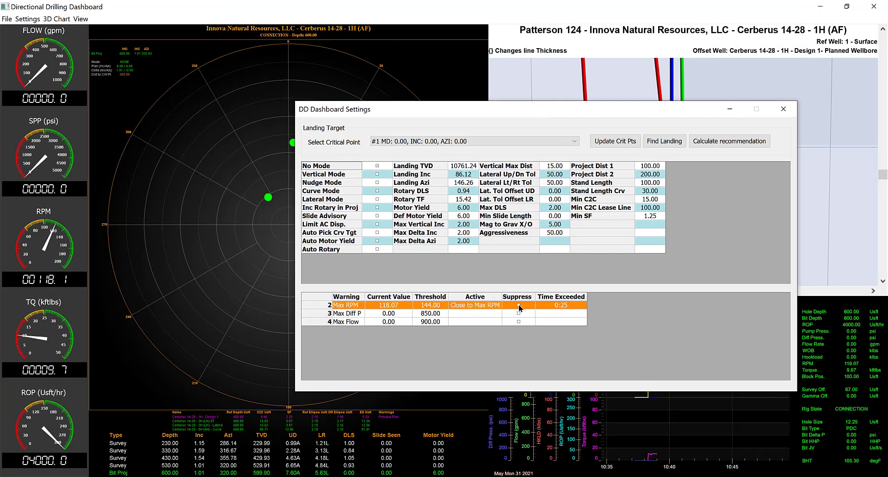
Toggle suppression of the Max RPM warning, check the dashboard, and reopen the settings at the Max RPM row
{"action": "left_click", "coordinate": [519, 305]}
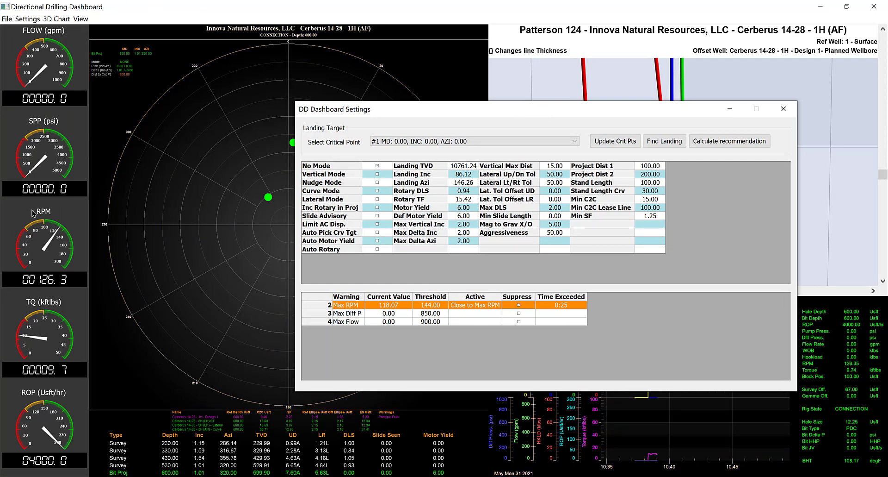
{"action": "left_click", "coordinate": [783, 109]}
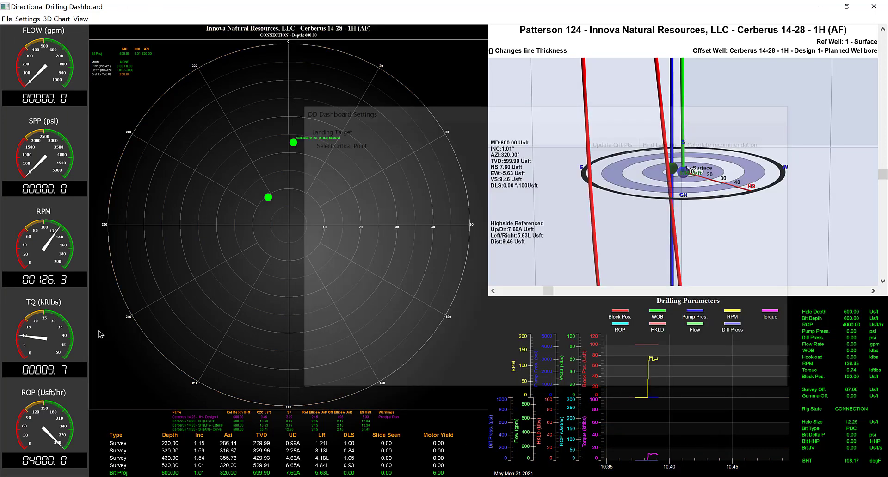
{"action": "double_click", "coordinate": [373, 272]}
{"action": "left_click_drag", "start_coordinate": [358, 33], "coordinate": [588, 88]}
{"action": "left_click", "coordinate": [434, 283]}
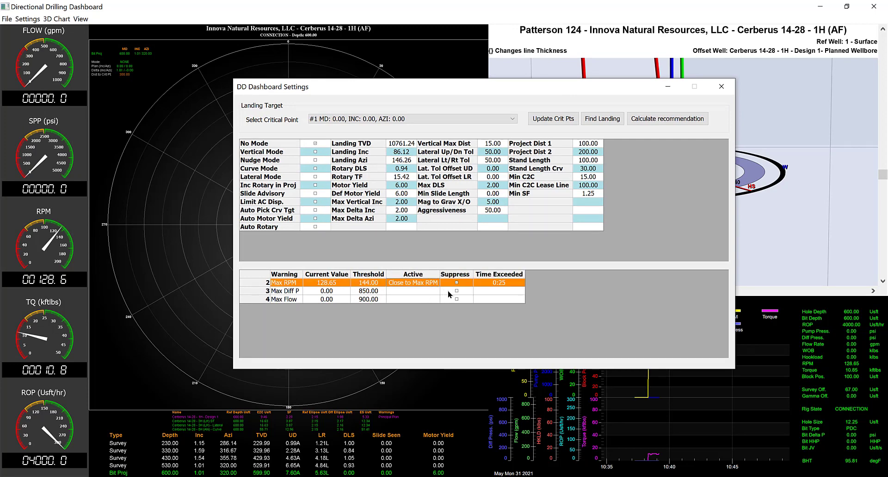
Compare the Max RPM warning in the settings with the dashboard's highlighting, and close the settings window
{"action": "mouse_move", "coordinate": [525, 82]}
{"action": "left_mouse_down"}
{"action": "mouse_move", "coordinate": [510, 89]}
{"action": "mouse_move", "coordinate": [534, 85]}
{"action": "left_mouse_up"}
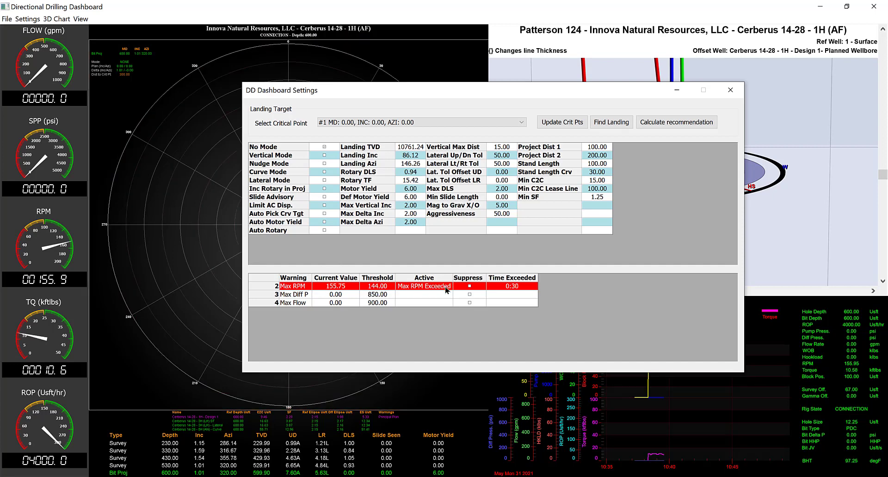
{"action": "left_click", "coordinate": [678, 88]}
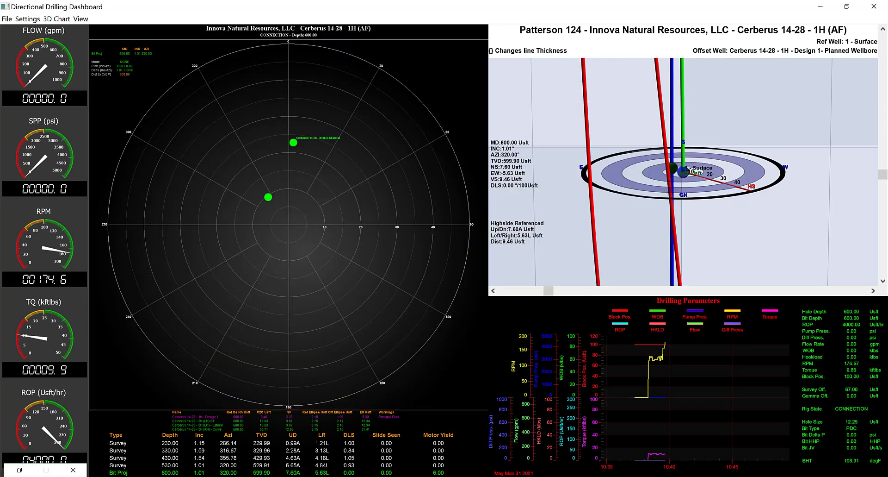
{"action": "left_click", "coordinate": [19, 470]}
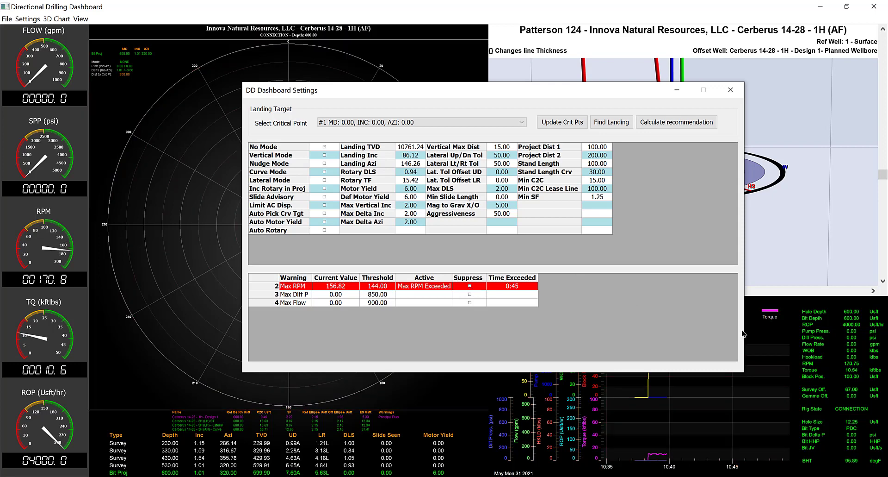
{"action": "left_click", "coordinate": [733, 91]}
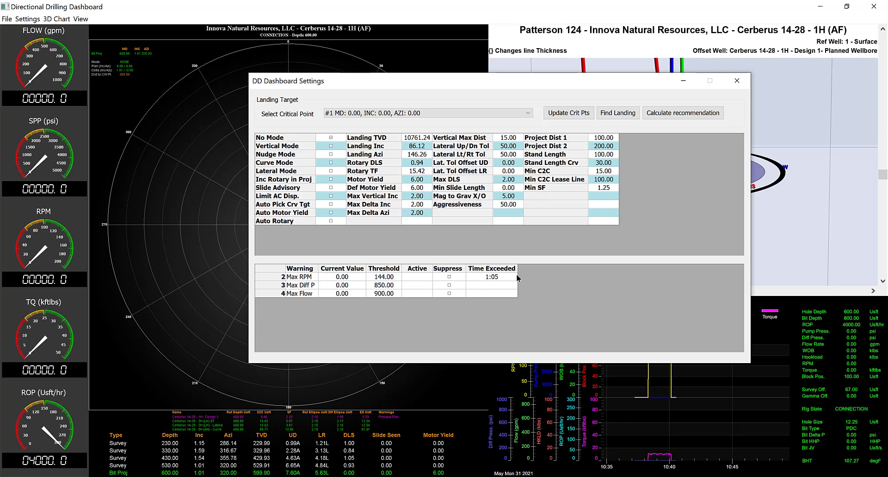
Print the Warnings Report and maximise the exported Excel workbook
{"action": "left_click", "coordinate": [6, 20]}
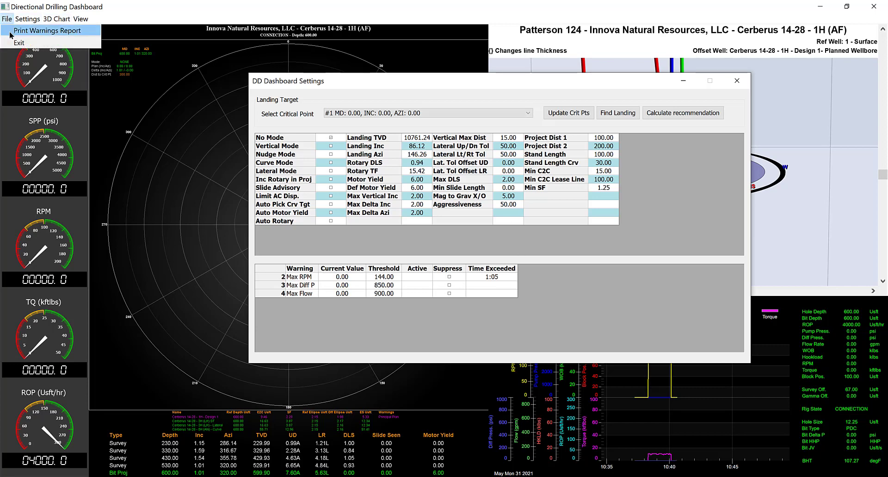
{"action": "left_click", "coordinate": [10, 32]}
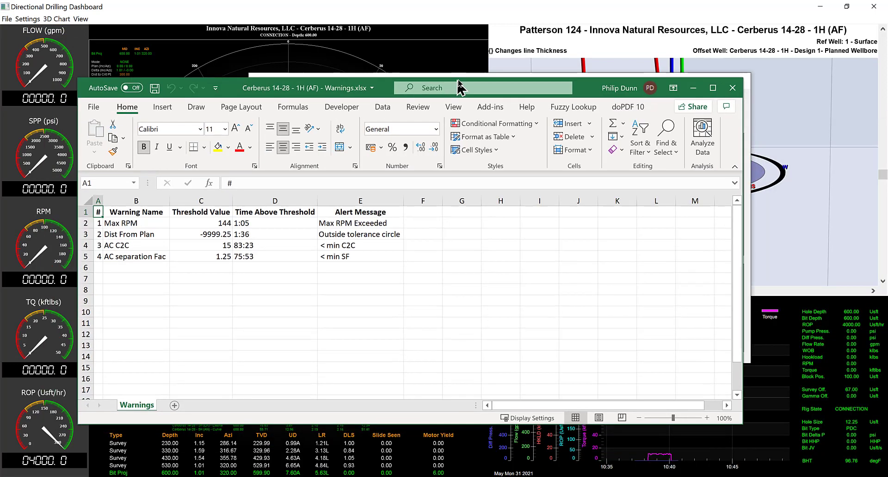
{"action": "left_click", "coordinate": [746, 81]}
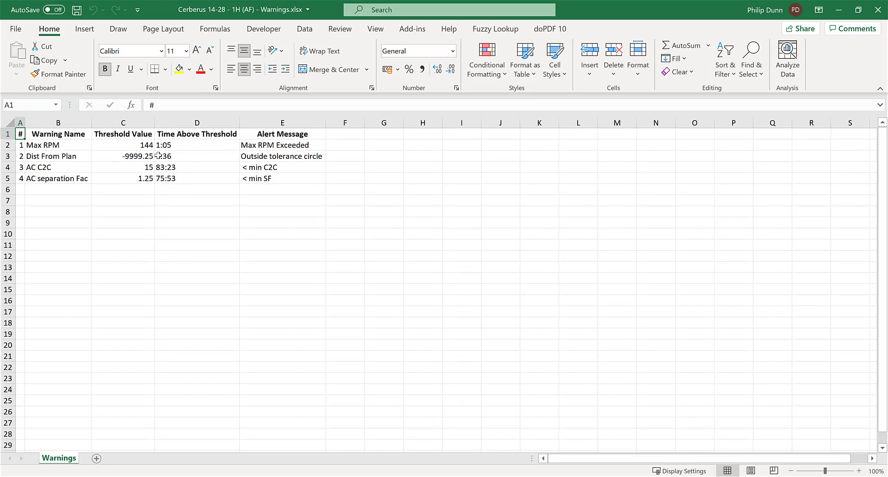
Examine the Time Above Threshold entries and individual warning rows in the report, and close the workbook
{"action": "left_click", "coordinate": [186, 156]}
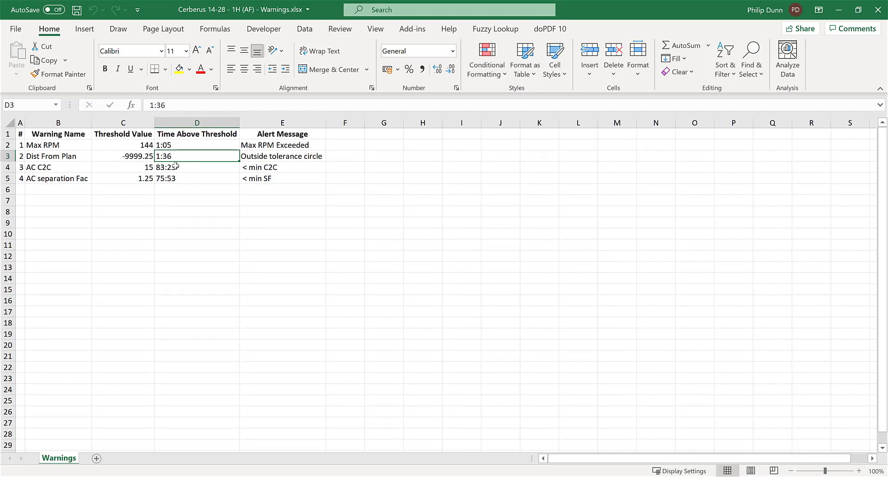
{"action": "left_click", "coordinate": [182, 168]}
{"action": "left_click", "coordinate": [180, 177]}
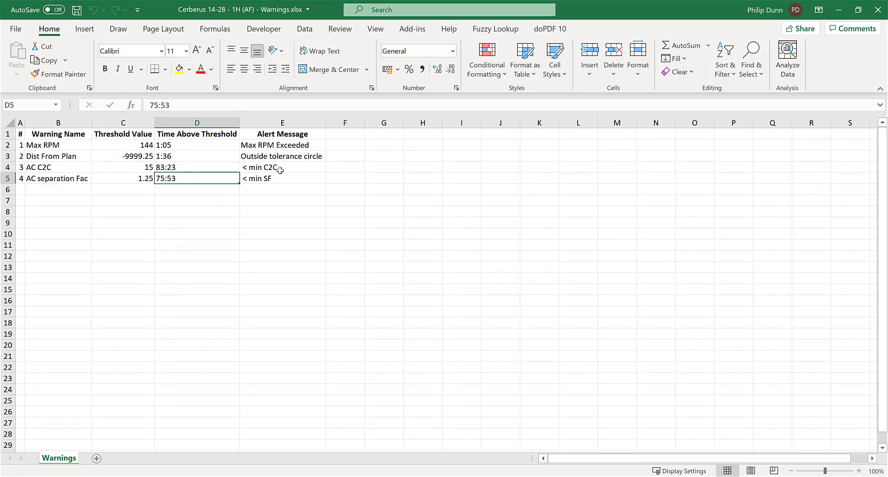
{"action": "left_click", "coordinate": [7, 145]}
{"action": "left_click", "coordinate": [7, 156]}
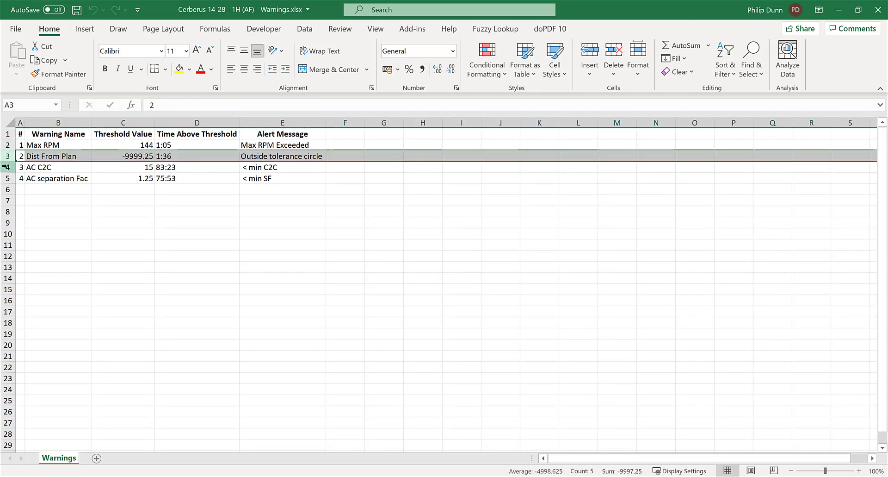
{"action": "left_click", "coordinate": [7, 167]}
{"action": "left_click", "coordinate": [7, 144]}
{"action": "left_click", "coordinate": [7, 156]}
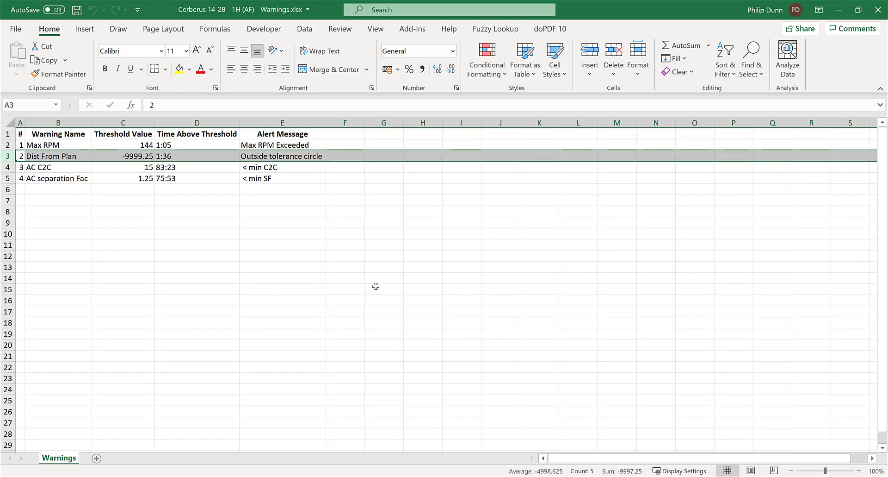
{"action": "left_click", "coordinate": [878, 10]}
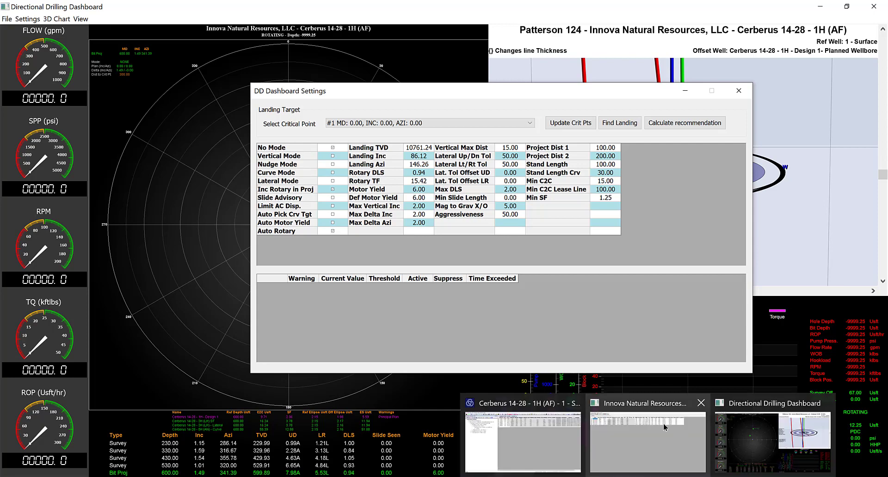
Examine the rotate intervals in the Surface slide sheet, switching between it and the dashboard
{"action": "left_click", "coordinate": [664, 423]}
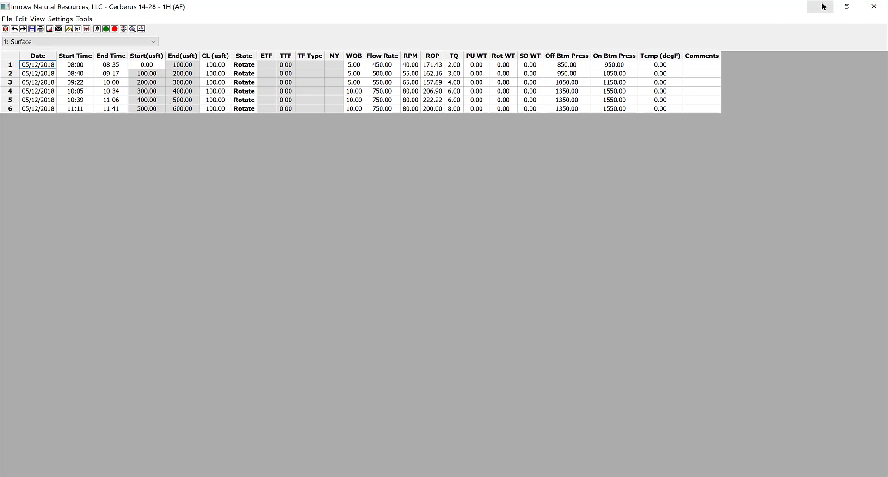
{"action": "left_click", "coordinate": [781, 426]}
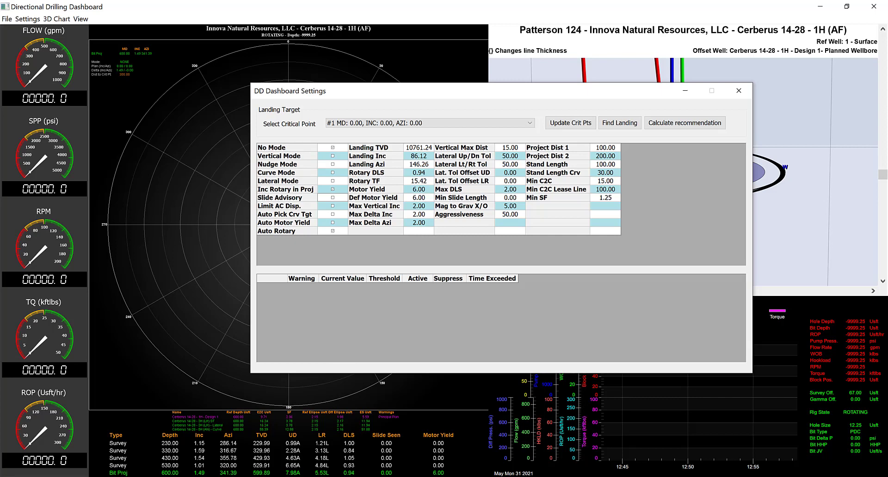
{"action": "left_click", "coordinate": [648, 476]}
{"action": "left_click", "coordinate": [668, 441]}
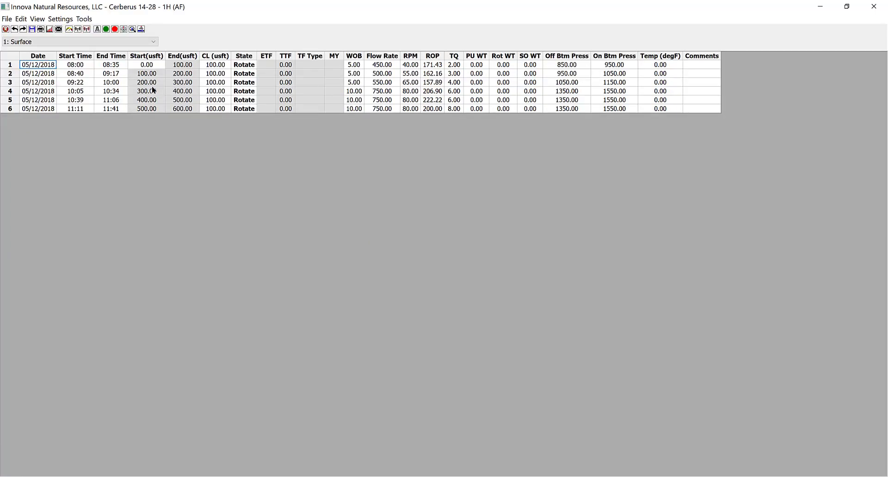
Re-enter the state of slide sheet row 6 as Rotate to add a seventh row, and return to the dashboard
{"action": "left_click", "coordinate": [244, 110]}
{"action": "left_click", "coordinate": [385, 146]}
{"action": "key", "text": "Tab"}
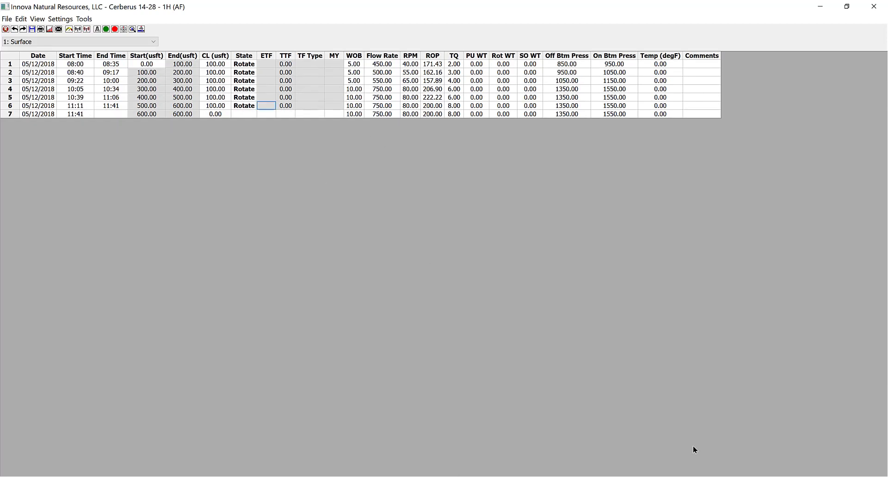
{"action": "left_click", "coordinate": [732, 457]}
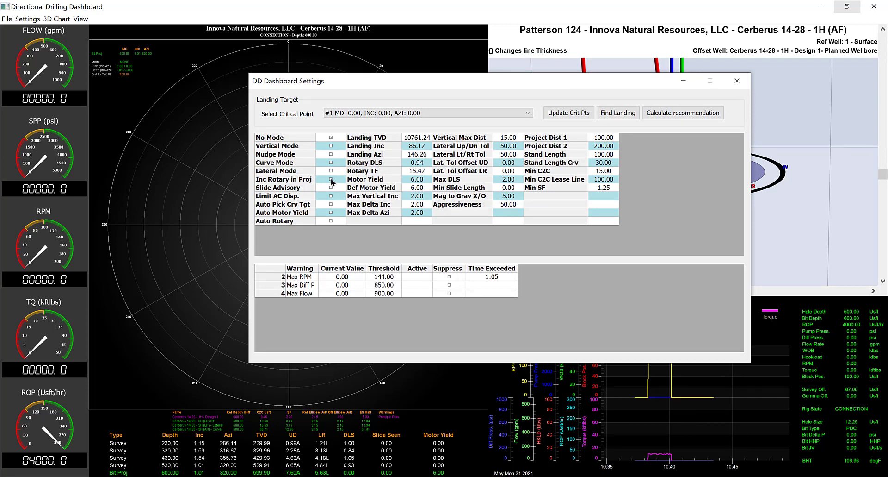
Switch Inc Rotary in Proj on and off to compare the bit projection, leaving it enabled
{"action": "left_click", "coordinate": [331, 179]}
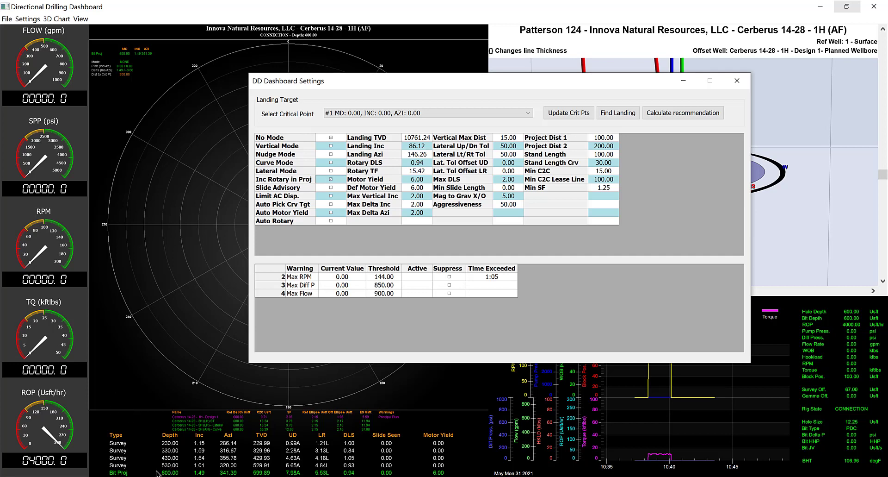
{"action": "left_click", "coordinate": [331, 179]}
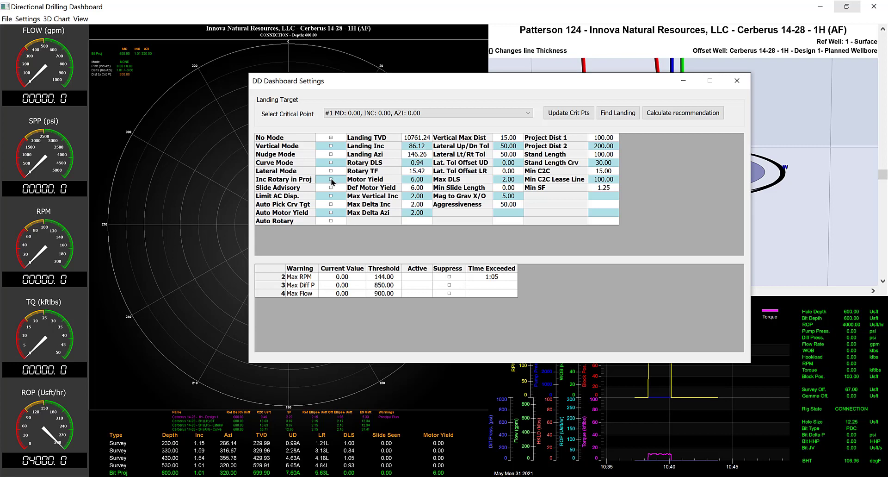
{"action": "left_click", "coordinate": [331, 180]}
{"action": "left_click", "coordinate": [331, 180]}
{"action": "left_click", "coordinate": [331, 180]}
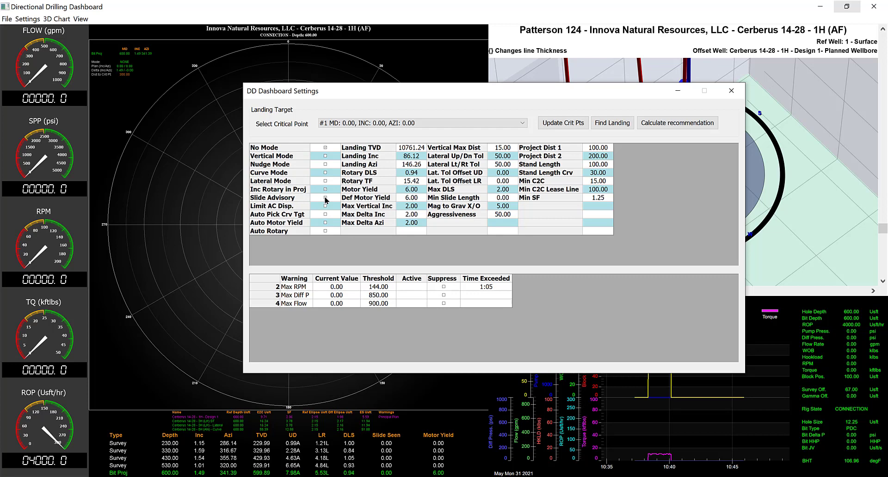
Enable Slide Advisory to preview the recommended slide on the toolface rosebud, and disable it again
{"action": "left_click", "coordinate": [326, 199]}
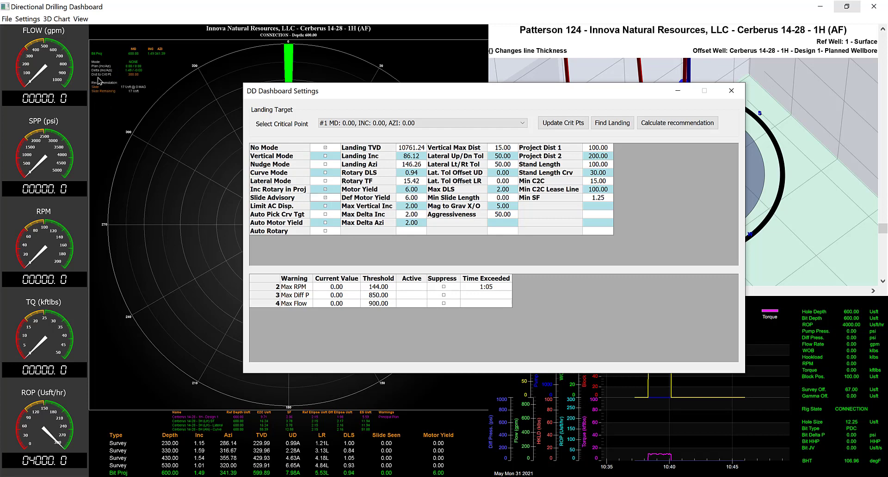
{"action": "left_click", "coordinate": [325, 197]}
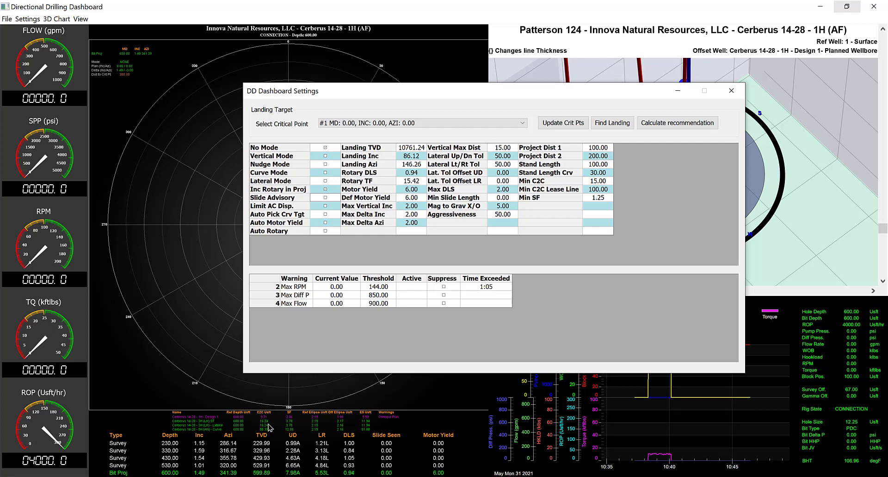
Toggle the Limit AC Disp. option in the dashboard settings
{"action": "left_click", "coordinate": [325, 206]}
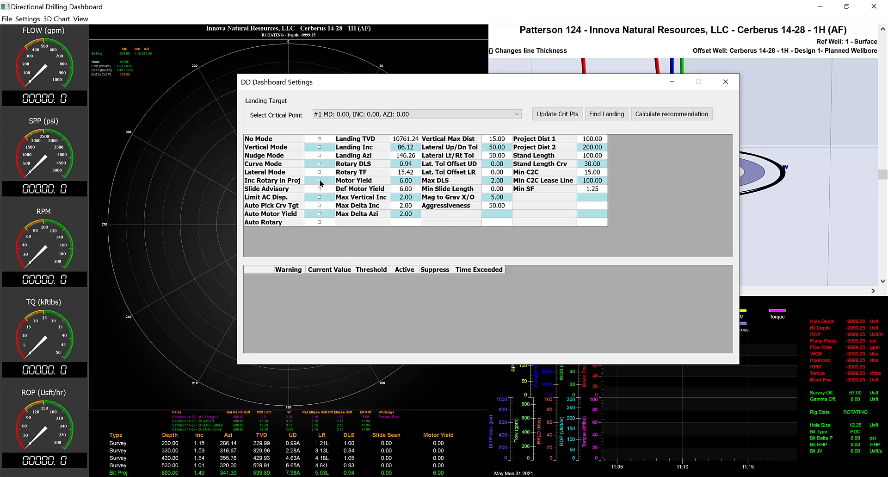
Override the Rotary DLS value with 1 in the dashboard settings
{"action": "left_click", "coordinate": [412, 163]}
{"action": "left_click", "coordinate": [413, 163]}
{"action": "double_click", "coordinate": [413, 163]}
{"action": "type", "text": "1.5"}
{"action": "key", "text": "Return"}
Restore Rotary DLS to 0.94 and switch Inc Rotary in Proj off and back on
{"action": "left_click", "coordinate": [413, 165]}
{"action": "left_click", "coordinate": [413, 166]}
{"action": "type", "text": "0.94"}
{"action": "key", "text": "Tab"}
{"action": "left_click", "coordinate": [319, 181]}
{"action": "left_click", "coordinate": [320, 181]}
Raise Min C2C to 20 to test the anti-collision center-to-center warning, and set it back to 15
{"action": "left_click", "coordinate": [597, 172]}
{"action": "type", "text": "2"}
{"action": "key", "text": "Return"}
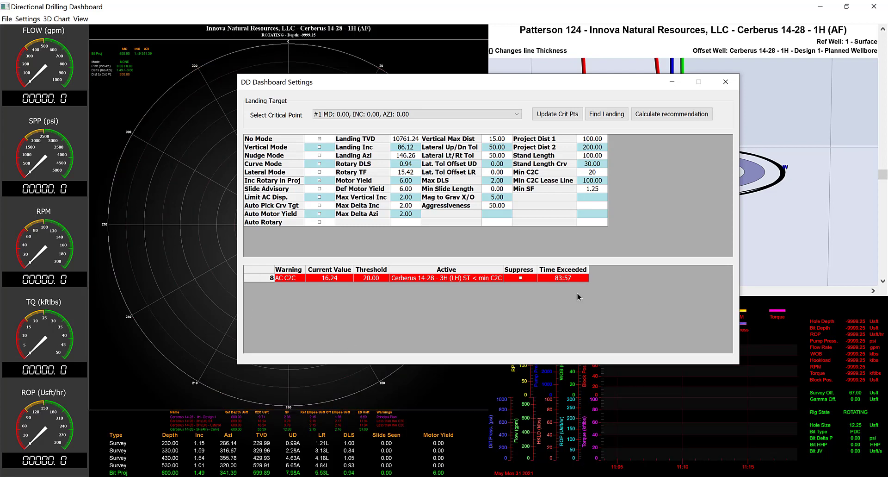
{"action": "left_click", "coordinate": [597, 172]}
{"action": "type", "text": "15"}
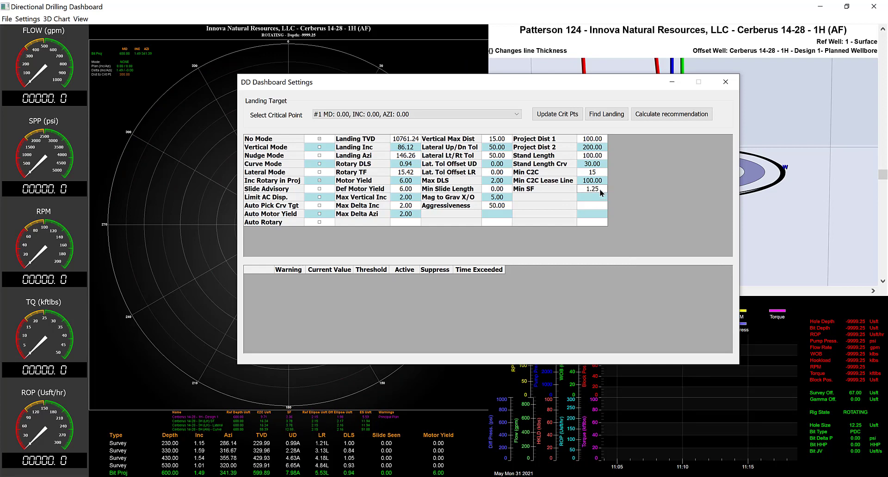
Raise Min SF to 4 to test the anti-collision separation factor warning, and set it back to 1.25
{"action": "double_click", "coordinate": [600, 188]}
{"action": "type", "text": "4"}
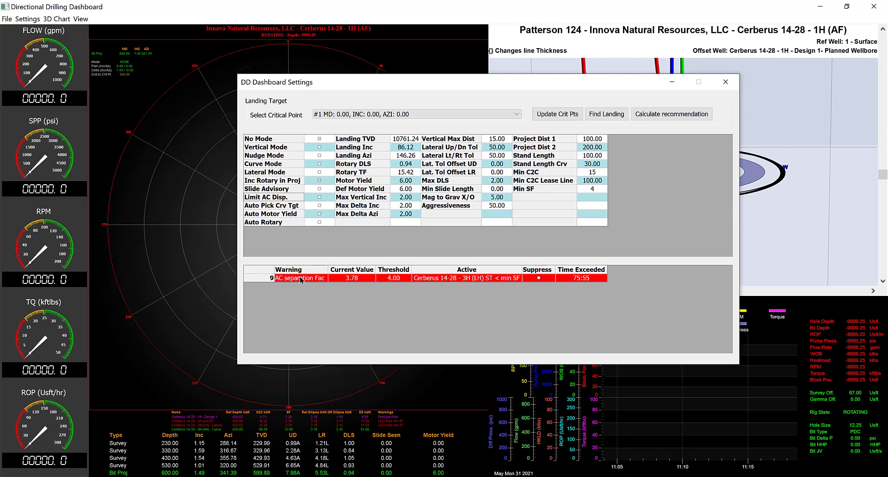
{"action": "double_click", "coordinate": [600, 188]}
{"action": "key", "text": "BackSpace"}
{"action": "type", "text": "1.25"}
{"action": "key", "text": "Tab"}
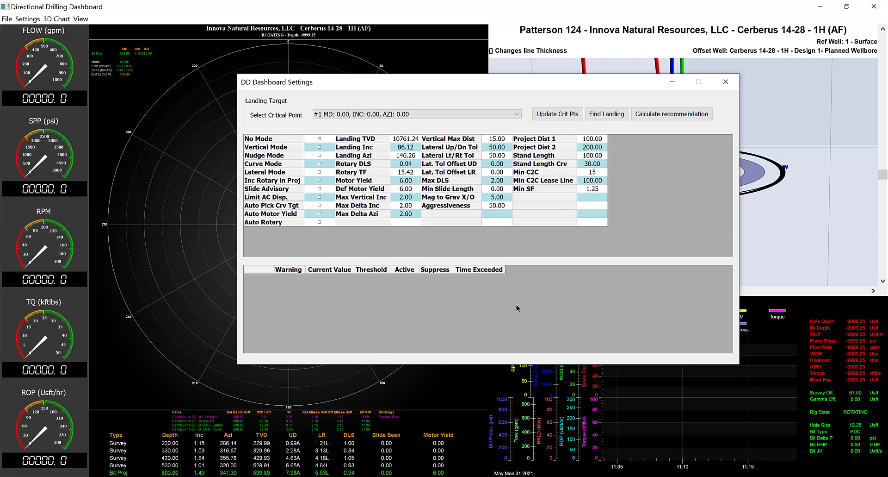
Enable Vertical Mode for the dashboard projections and warnings
{"action": "left_click", "coordinate": [319, 147]}
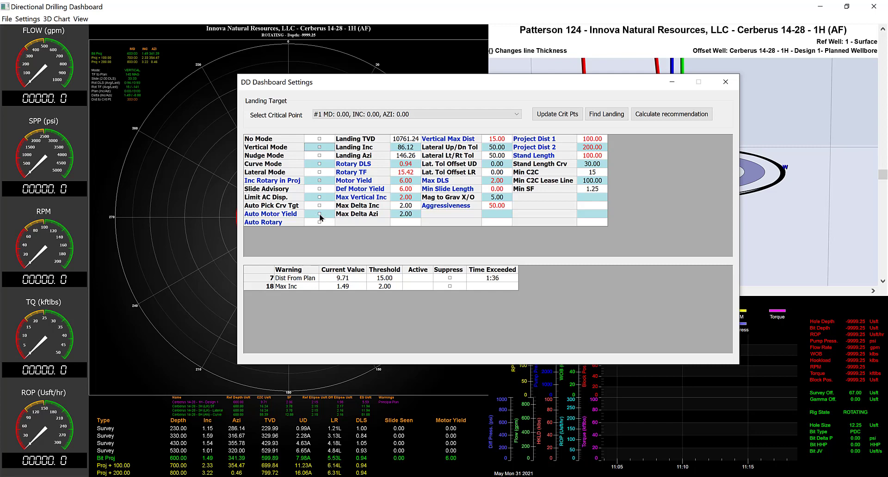
Select the Auto Motor Yield setting, check the motor yield column in the slide sheet and return to the dashboard settings
{"action": "left_click", "coordinate": [320, 215]}
{"action": "left_click", "coordinate": [636, 461]}
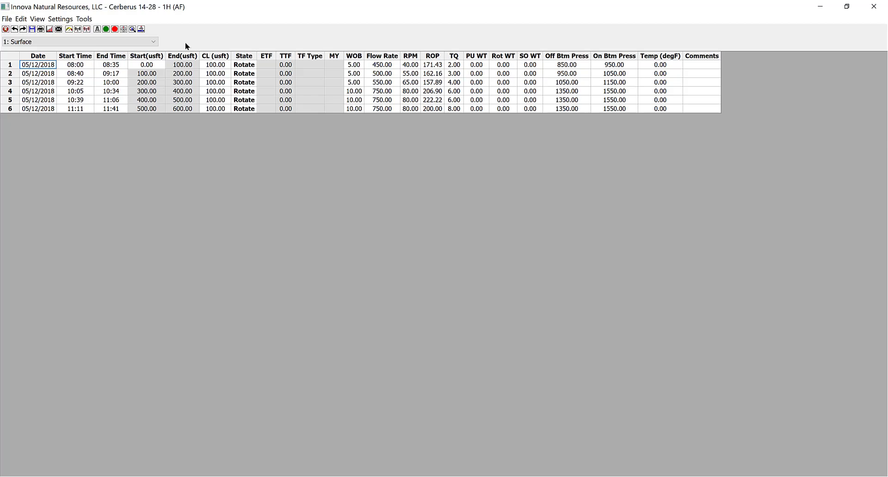
{"action": "left_click", "coordinate": [820, 7]}
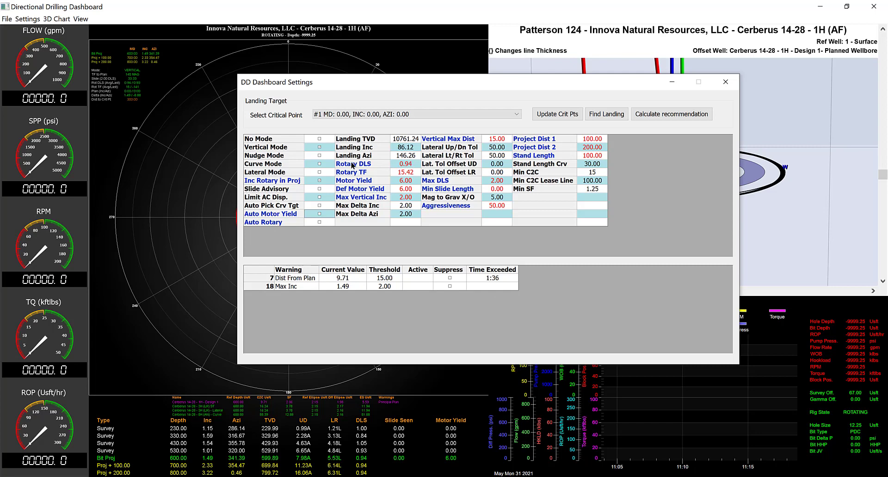
Disable Auto Rotary, set Rotary DLS and Rotary TF to 0, and re-enable Auto Rotary to recalculate them
{"action": "left_click", "coordinate": [320, 223]}
{"action": "left_click", "coordinate": [406, 164]}
{"action": "type", "text": "0"}
{"action": "left_click", "coordinate": [415, 172]}
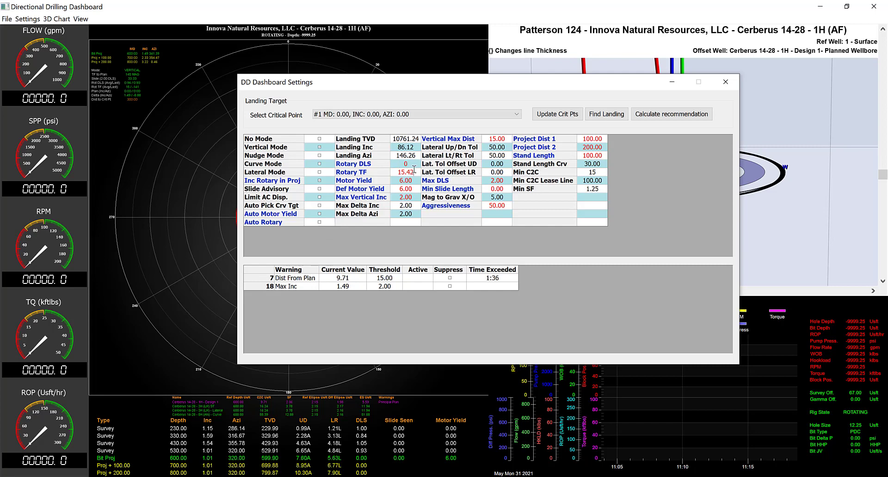
{"action": "type", "text": "0"}
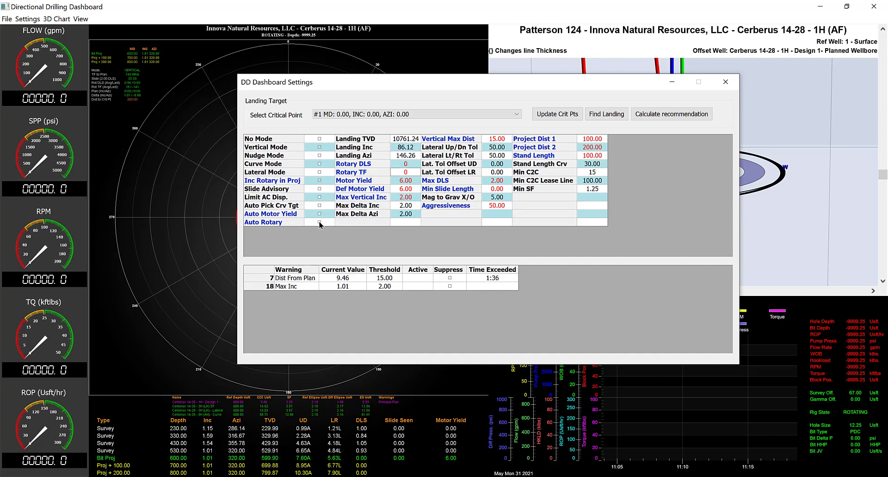
{"action": "left_click", "coordinate": [319, 222]}
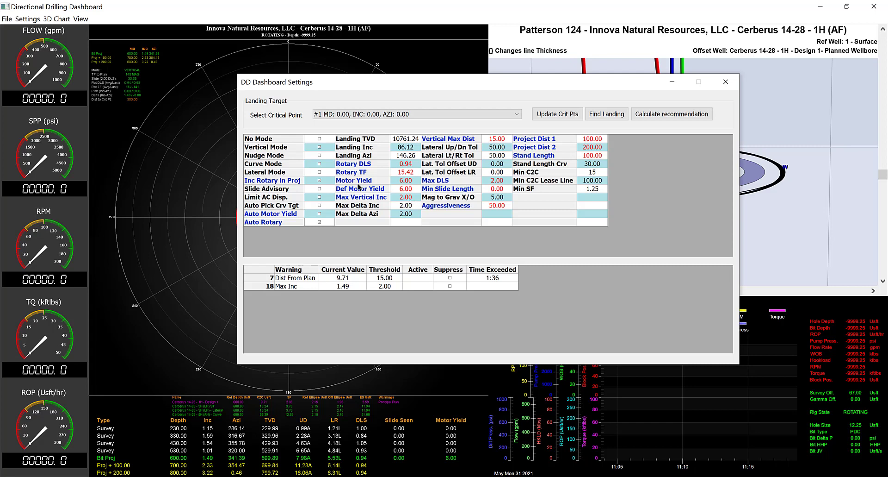
Move the settings dialog away from the polar plot and set Vertical Max Dist to 30 to test the boundary circle
{"action": "left_click", "coordinate": [403, 199]}
{"action": "left_click", "coordinate": [414, 194]}
{"action": "left_click", "coordinate": [413, 203]}
{"action": "left_click_drag", "start_coordinate": [491, 80], "coordinate": [621, 74]}
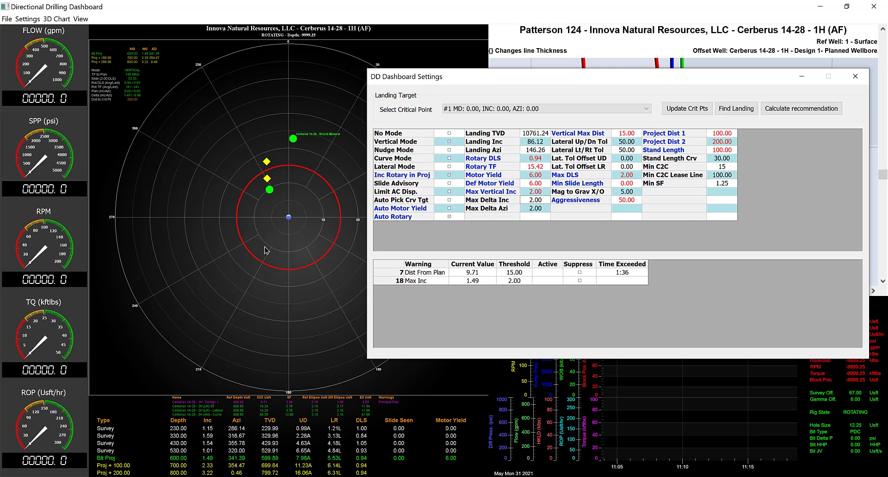
{"action": "left_click", "coordinate": [635, 135]}
{"action": "type", "text": "30"}
{"action": "left_click", "coordinate": [625, 170]}
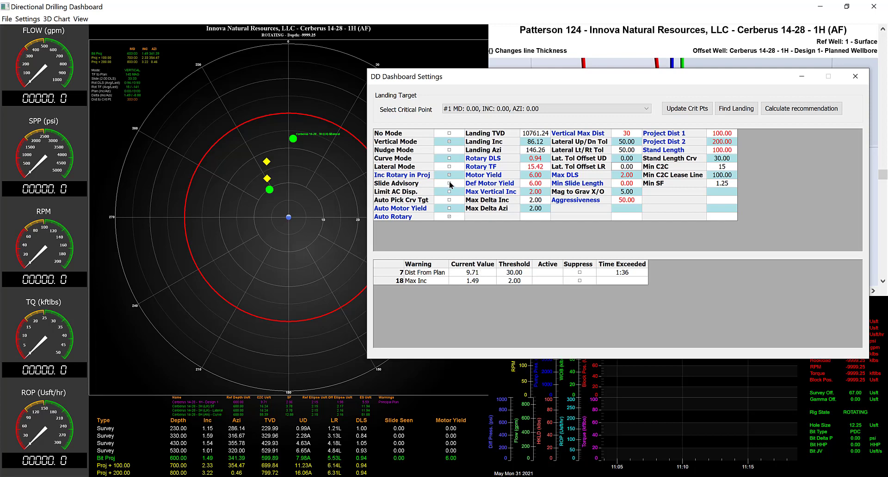
Enable Slide Advisory and set Vertical Max Dist to 15
{"action": "left_click", "coordinate": [451, 184]}
{"action": "left_click", "coordinate": [449, 184]}
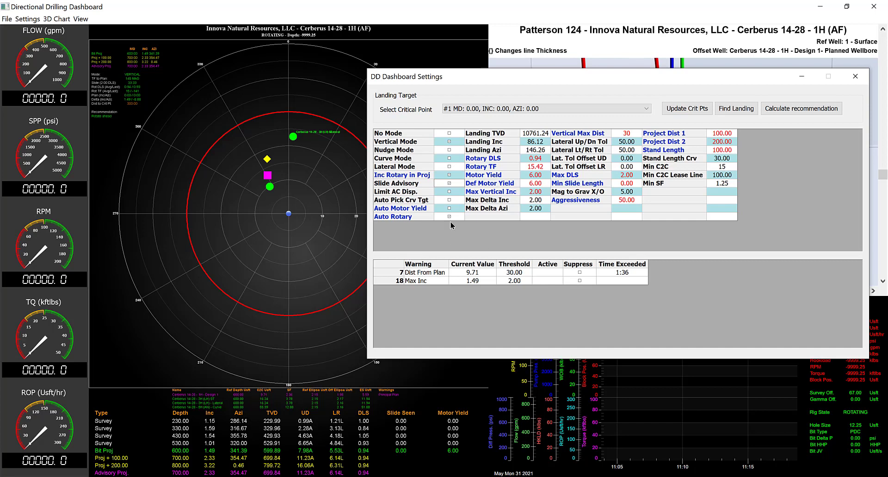
{"action": "double_click", "coordinate": [627, 134]}
{"action": "type", "text": "15"}
{"action": "key", "text": "Return"}
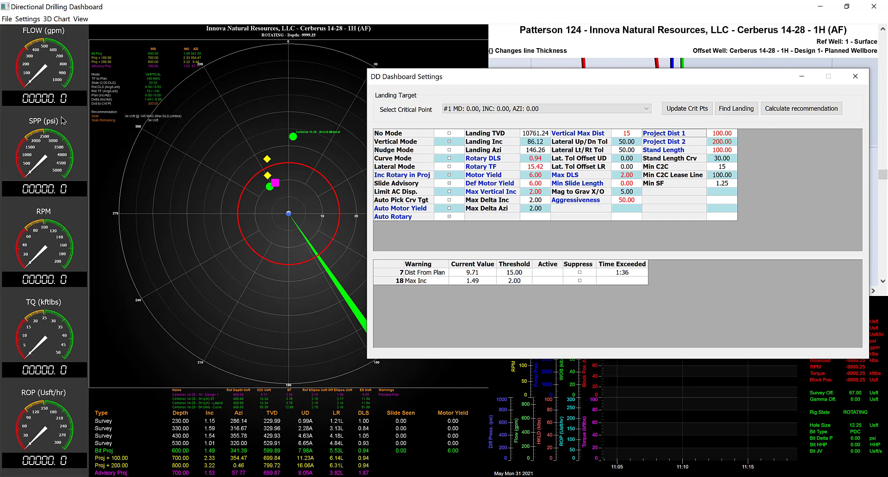
Test the slide recommendation with Max DLS values of 3, 6 and 2.5, and set Max DLS back to 2
{"action": "left_click", "coordinate": [636, 176]}
{"action": "type", "text": "3"}
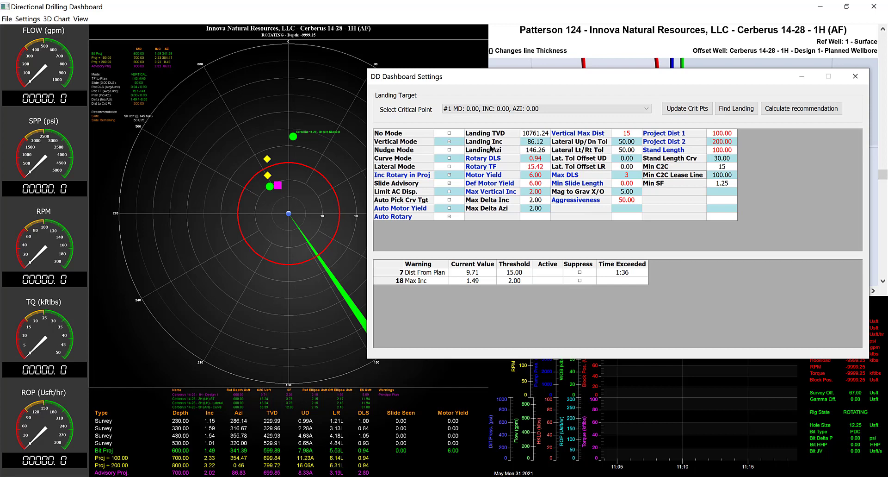
{"action": "left_click_drag", "start_coordinate": [631, 175], "coordinate": [523, 175]}
{"action": "type", "text": "6"}
{"action": "key", "text": "Tab"}
{"action": "left_click", "coordinate": [627, 174]}
{"action": "type", "text": "2.5"}
{"action": "key", "text": "Return"}
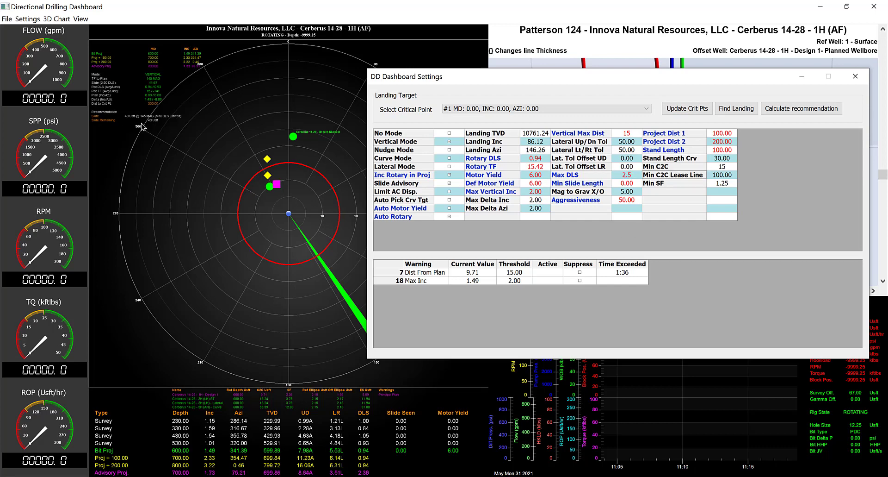
{"action": "double_click", "coordinate": [633, 176]}
{"action": "left_click_drag", "start_coordinate": [633, 175], "coordinate": [514, 175]}
{"action": "type", "text": "2"}
Test the slide recommendation with Min Slide Length values of 10 and 40, and set it back to 0
{"action": "left_click", "coordinate": [634, 184]}
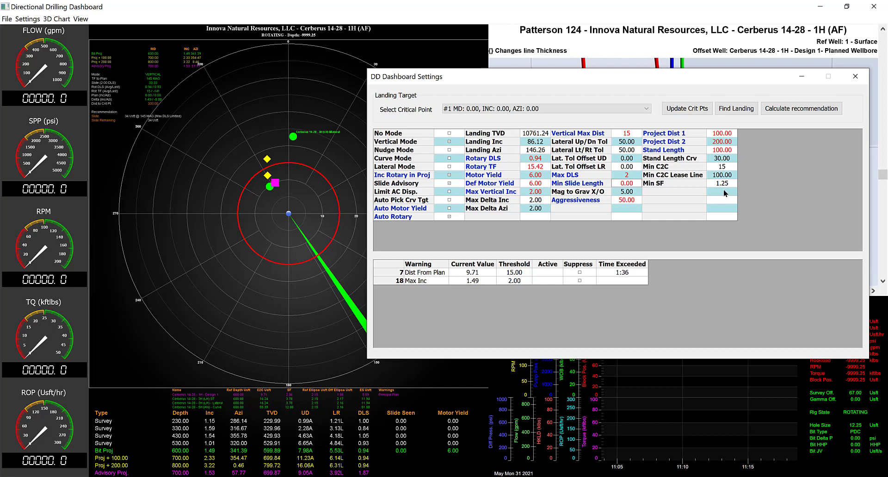
{"action": "double_click", "coordinate": [635, 183]}
{"action": "type", "text": "10"}
{"action": "key", "text": "Tab"}
{"action": "left_click", "coordinate": [635, 186]}
{"action": "type", "text": "40"}
{"action": "key", "text": "Tab"}
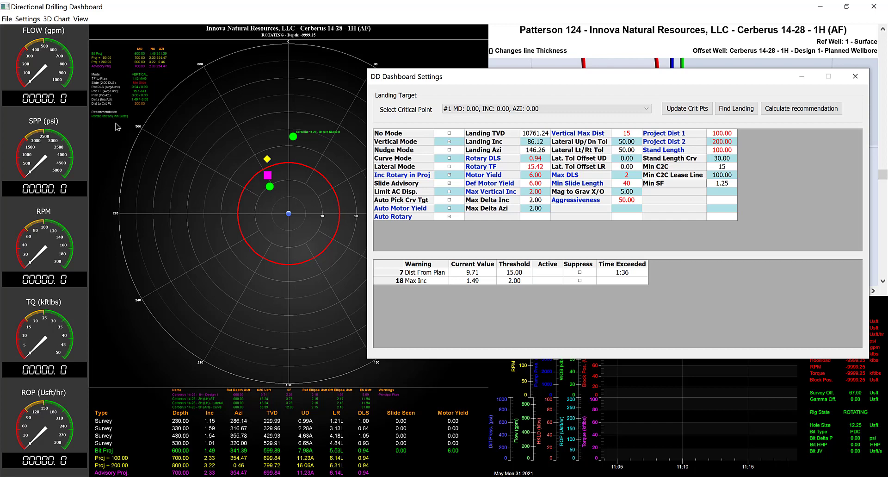
{"action": "left_click", "coordinate": [632, 183]}
{"action": "left_click_drag", "start_coordinate": [633, 181], "coordinate": [492, 182]}
{"action": "type", "text": "0"}
{"action": "key", "text": "Return"}
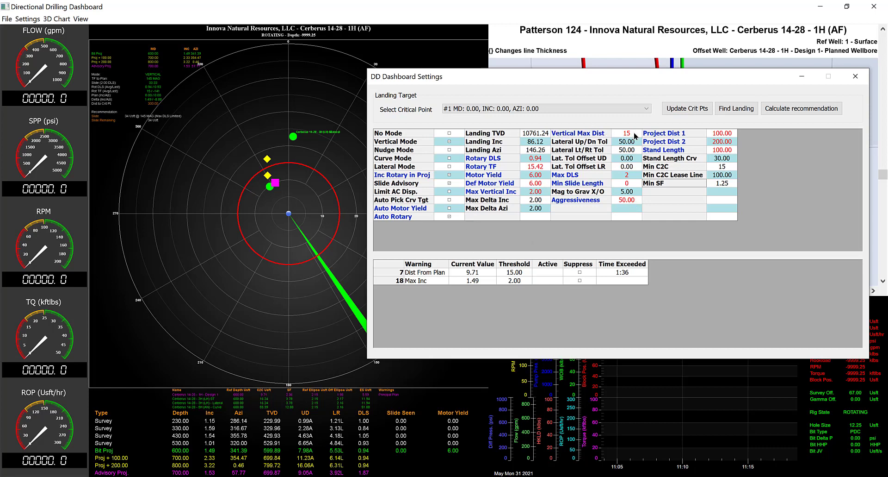
Test the slide recommendation with Aggressiveness values of 0 and 100, and set it back to 50
{"action": "double_click", "coordinate": [636, 201]}
{"action": "type", "text": "0"}
{"action": "key", "text": "Return"}
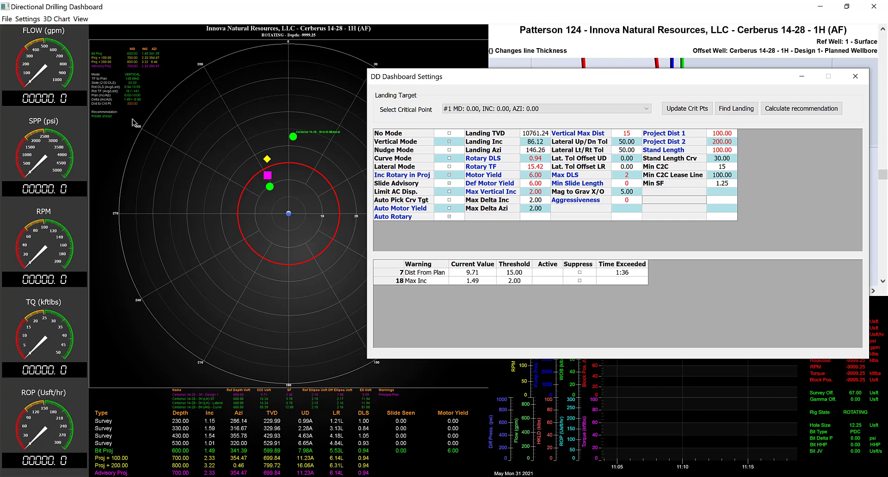
{"action": "double_click", "coordinate": [636, 202]}
{"action": "type", "text": "100"}
{"action": "key", "text": "Return"}
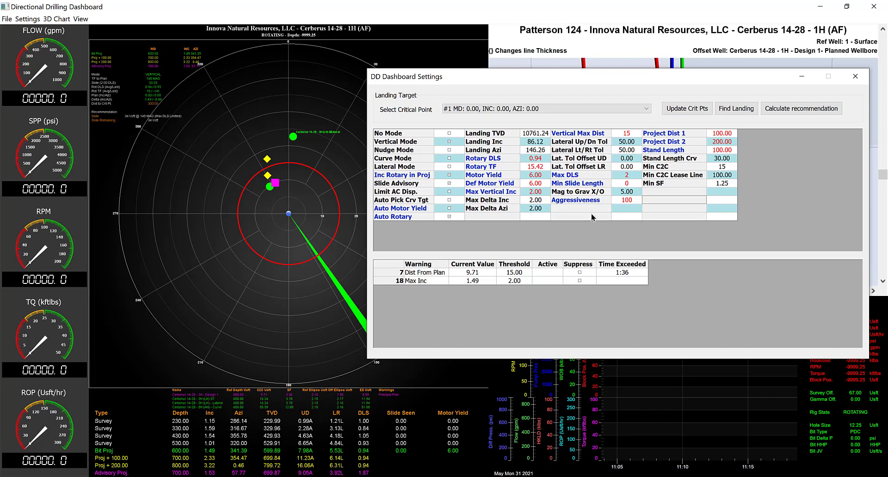
{"action": "left_click", "coordinate": [627, 199]}
{"action": "type", "text": "50"}
{"action": "key", "text": "Tab"}
Raise Project Dist 2 to 1000 to test the second projection, and set it back to 200
{"action": "left_click", "coordinate": [733, 134]}
{"action": "double_click", "coordinate": [733, 141]}
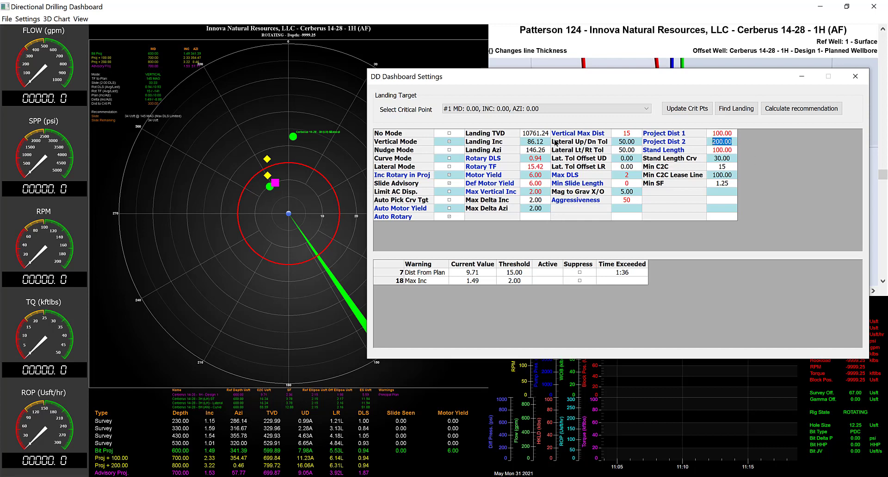
{"action": "type", "text": "1000"}
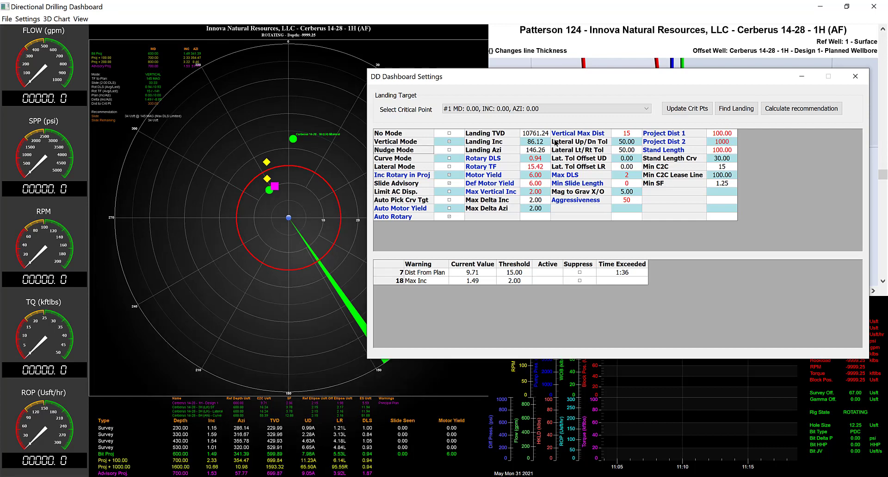
{"action": "type", "text": "20"}
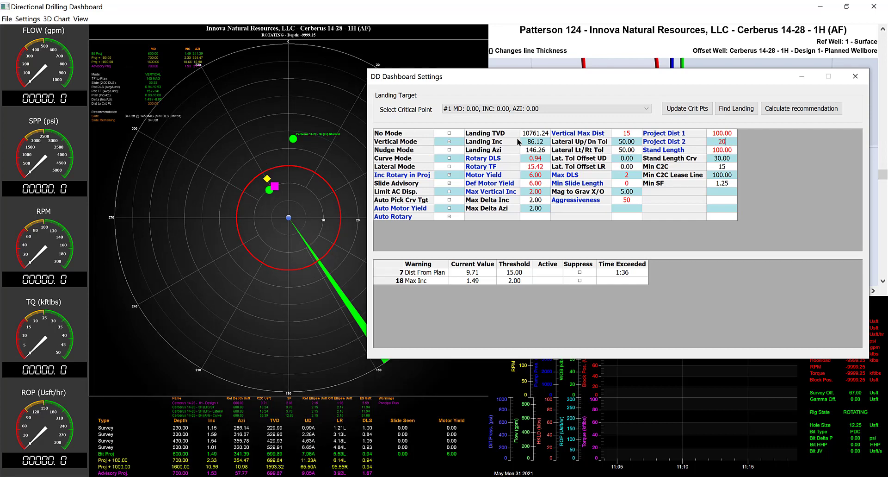
{"action": "key", "text": "Return"}
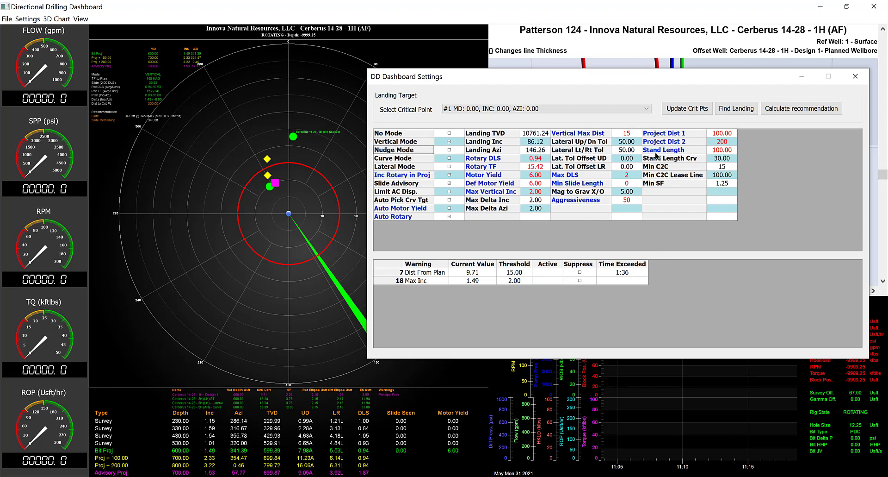
Close the dashboard settings, the dashboard and the 1 - Surface survey of Cerberus 14-28 - 1H (AF)
{"action": "left_click", "coordinate": [731, 151]}
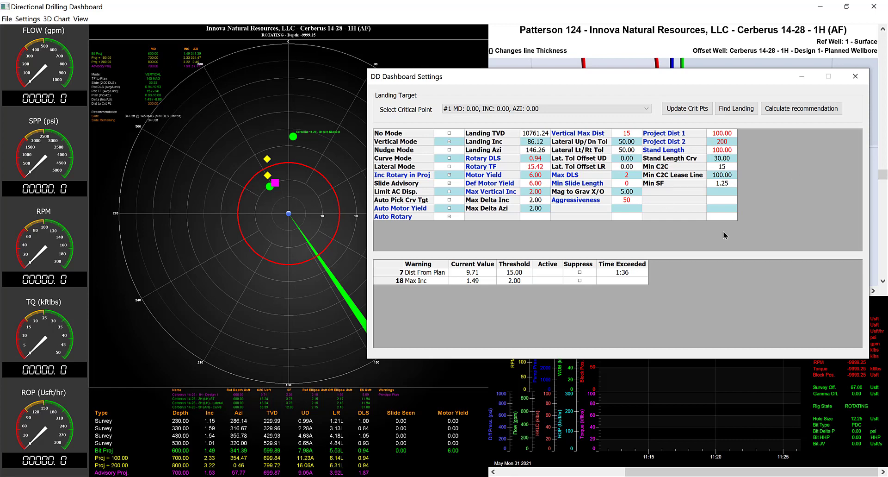
{"action": "left_click", "coordinate": [856, 79]}
{"action": "left_click", "coordinate": [875, 10]}
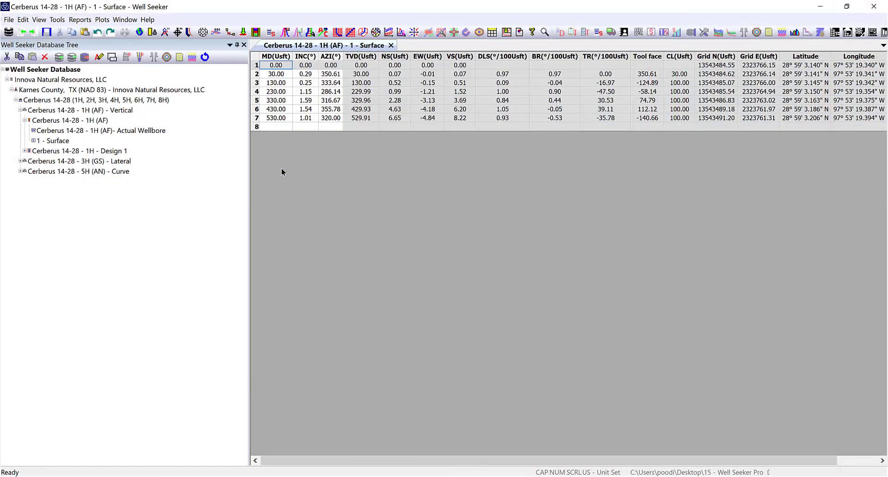
{"action": "left_click", "coordinate": [391, 45]}
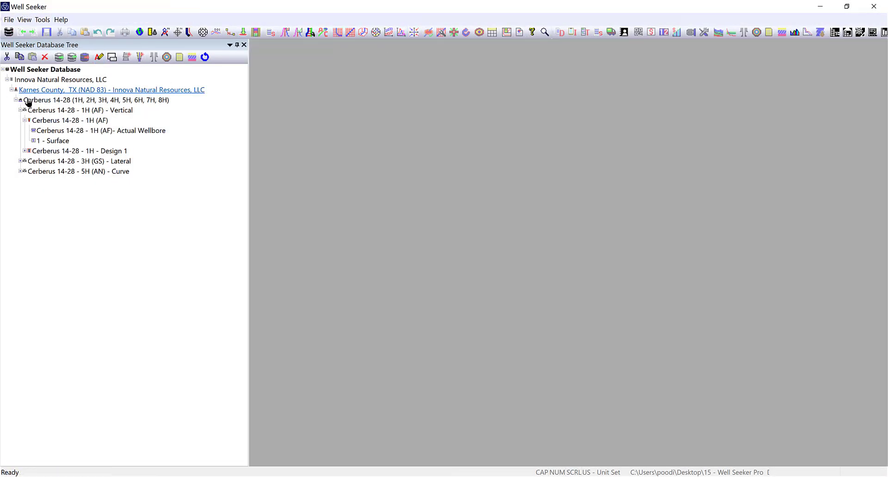
Open the 1 - Vertical / Curve survey of Cerberus 14-28 - 5H (AN) and launch the drilling dashboard from its slide sheet
{"action": "left_click", "coordinate": [20, 110]}
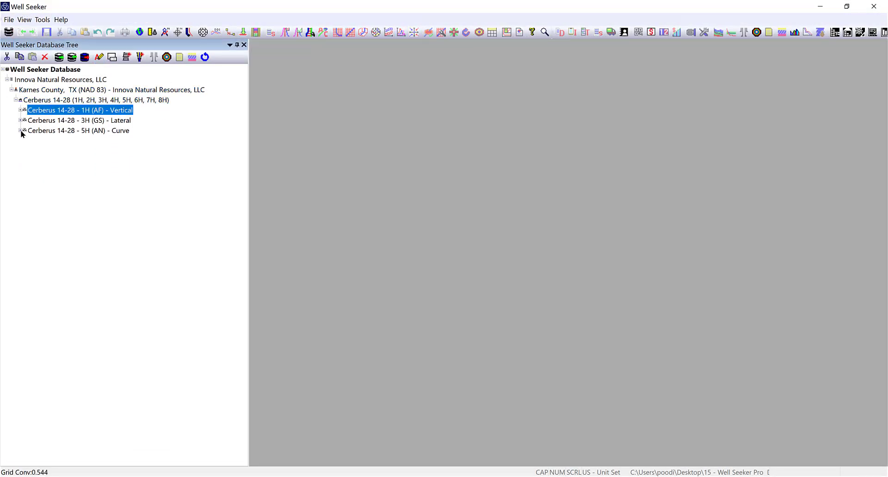
{"action": "left_click", "coordinate": [21, 131]}
{"action": "left_click", "coordinate": [25, 140]}
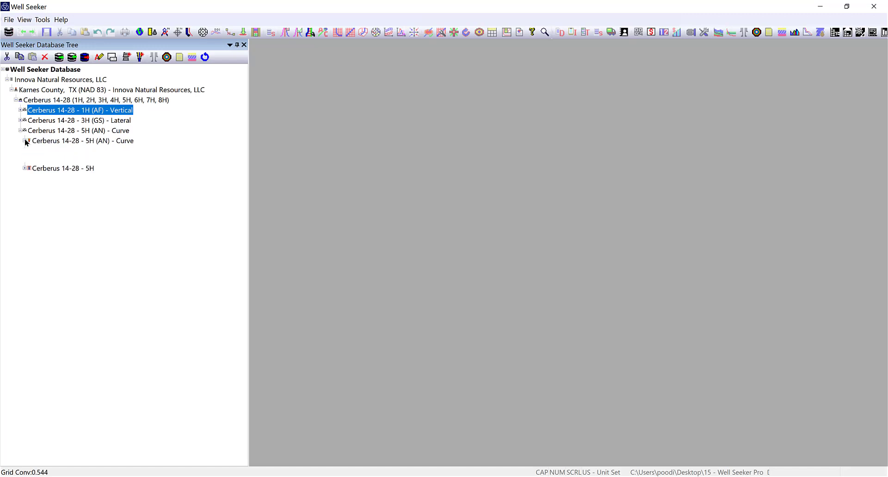
{"action": "double_click", "coordinate": [53, 161]}
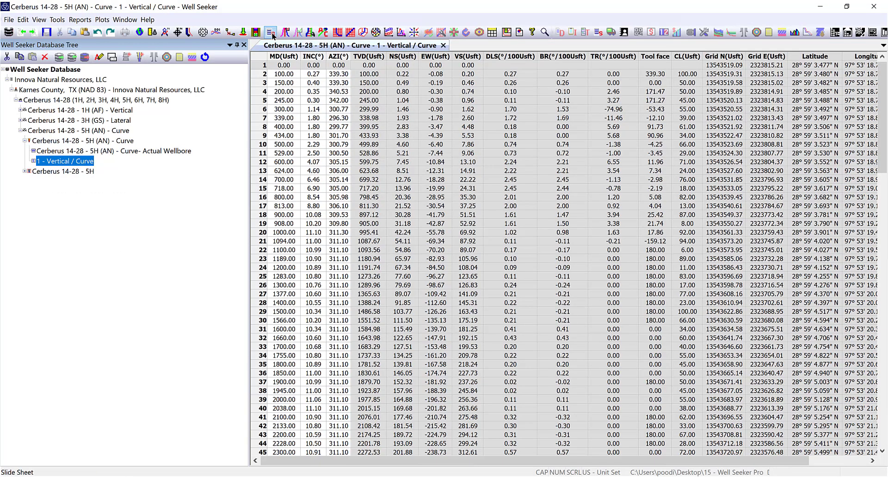
{"action": "left_click", "coordinate": [276, 32]}
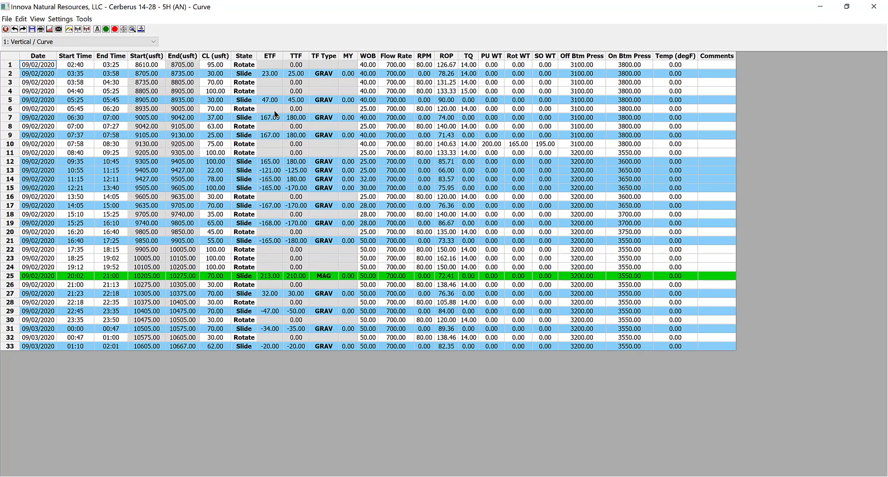
{"action": "left_click", "coordinate": [123, 29]}
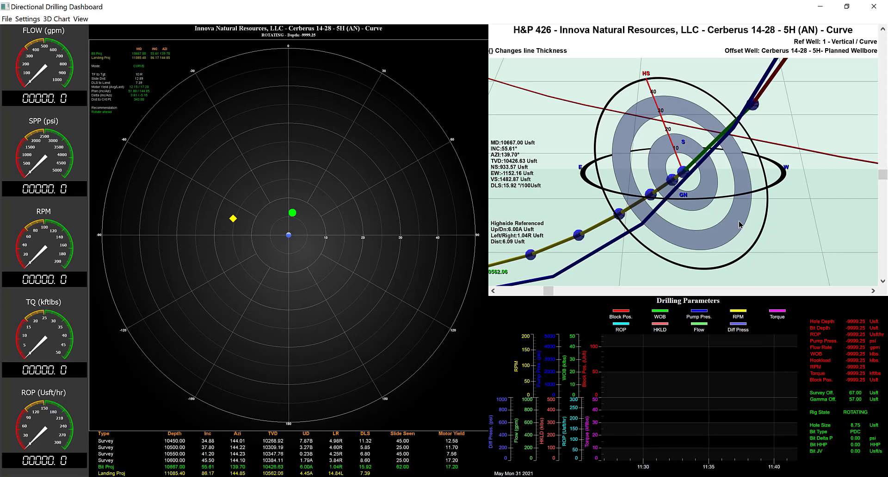
Examine the actual wellbore, planned path and landing projection of the curve well in the 3D view
{"action": "left_click_drag", "start_coordinate": [738, 224], "coordinate": [722, 238]}
{"action": "scroll", "coordinate": [722, 238], "scroll_direction": "down", "scroll_amount": 5}
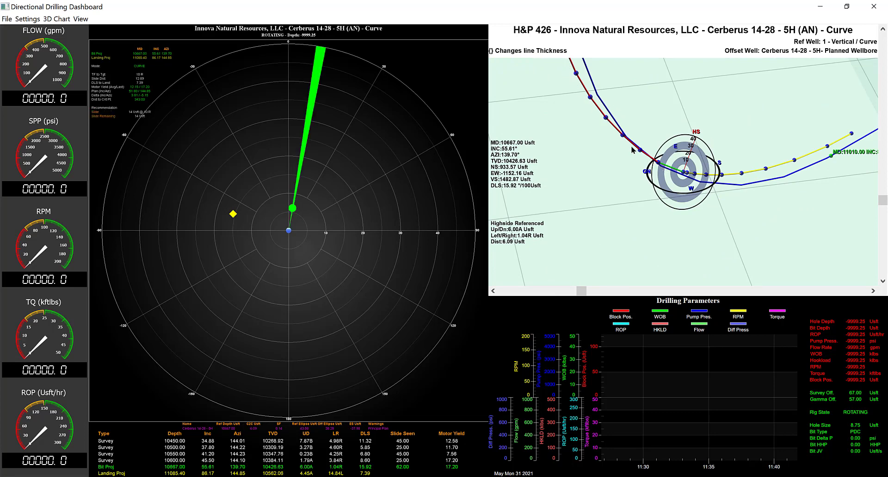
{"action": "scroll", "coordinate": [639, 155], "scroll_direction": "up", "scroll_amount": 5}
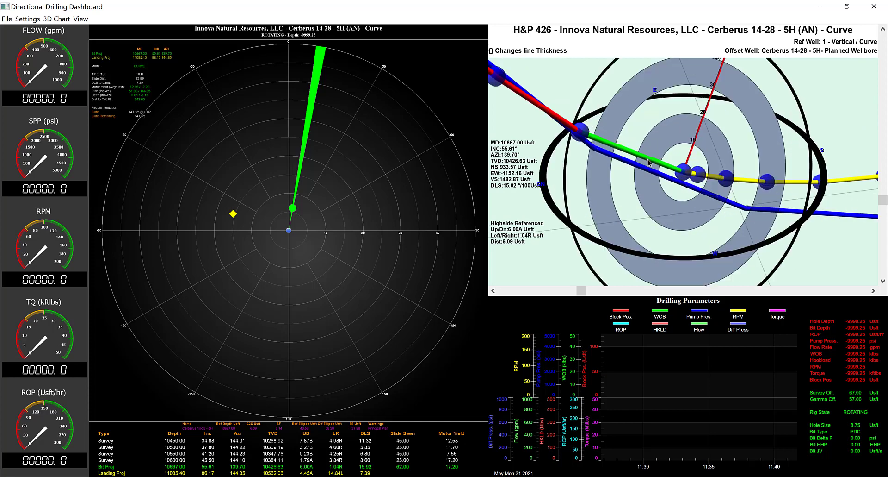
{"action": "scroll", "coordinate": [700, 186], "scroll_direction": "down", "scroll_amount": 5}
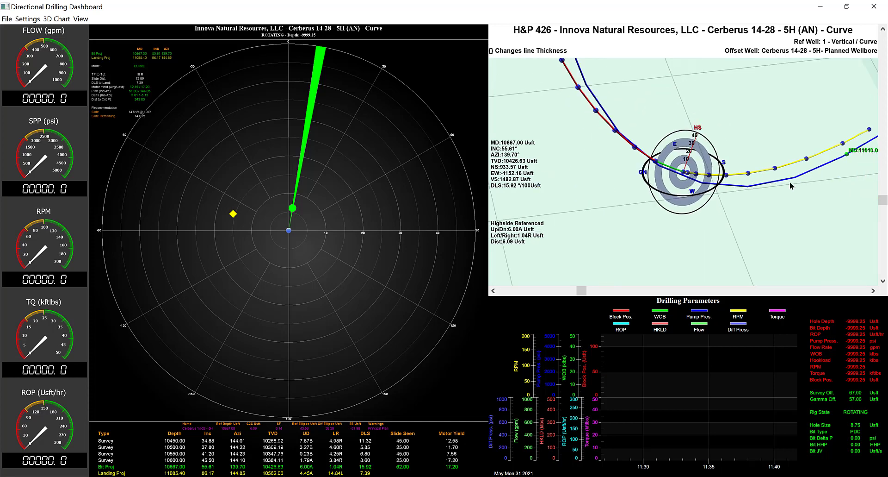
{"action": "left_click_drag", "start_coordinate": [792, 185], "coordinate": [798, 176]}
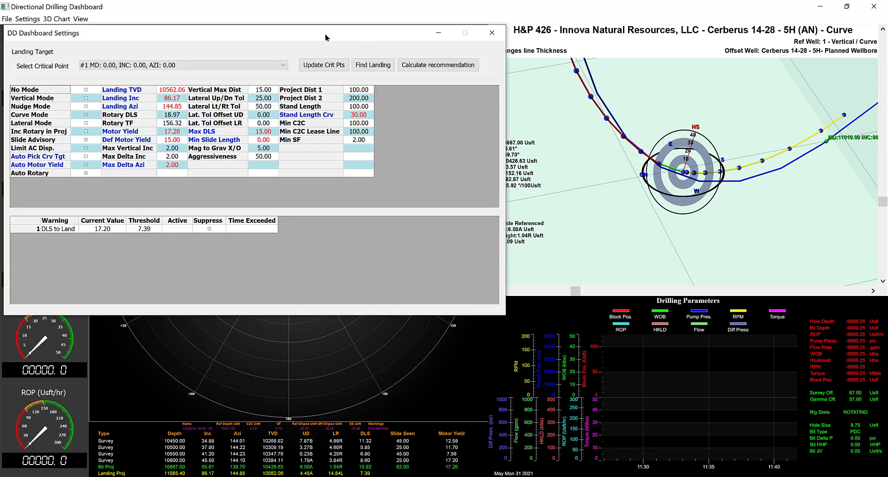
Select critical point #7 (MD 11010.00, INC 86.17, AZI 144.85) as the landing target
{"action": "left_click_drag", "start_coordinate": [322, 33], "coordinate": [569, 132]}
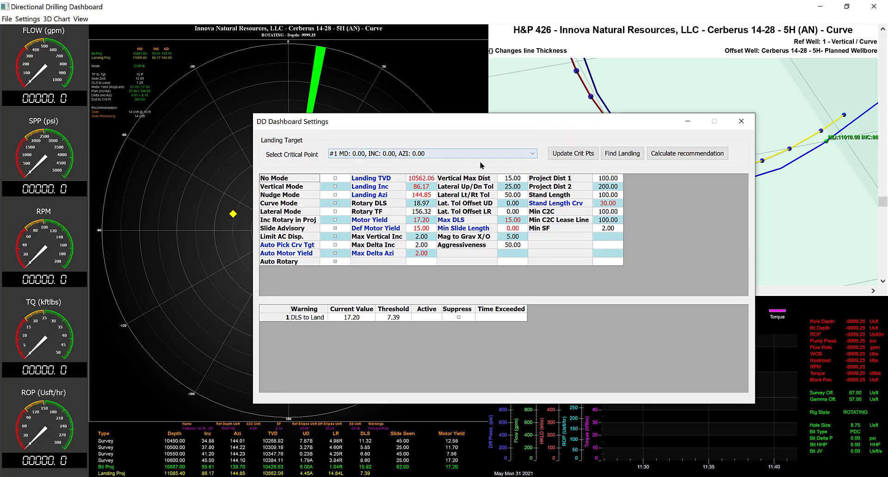
{"action": "left_click", "coordinate": [533, 154]}
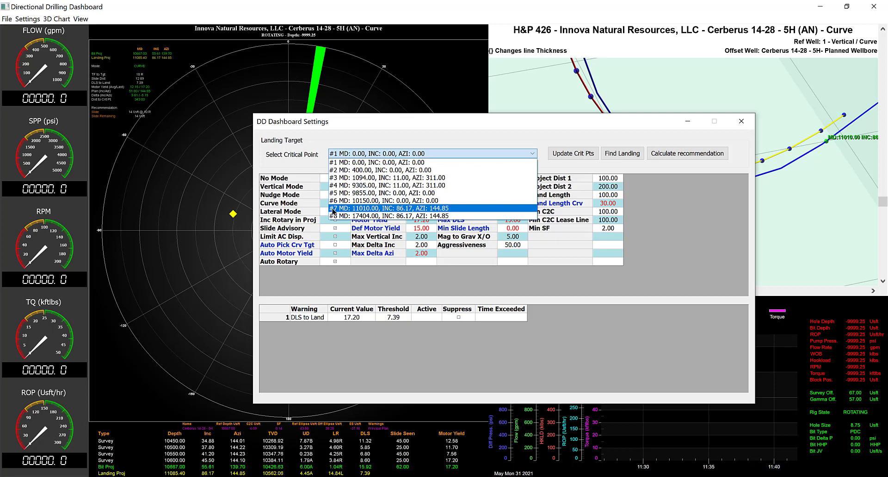
{"action": "left_click", "coordinate": [419, 212]}
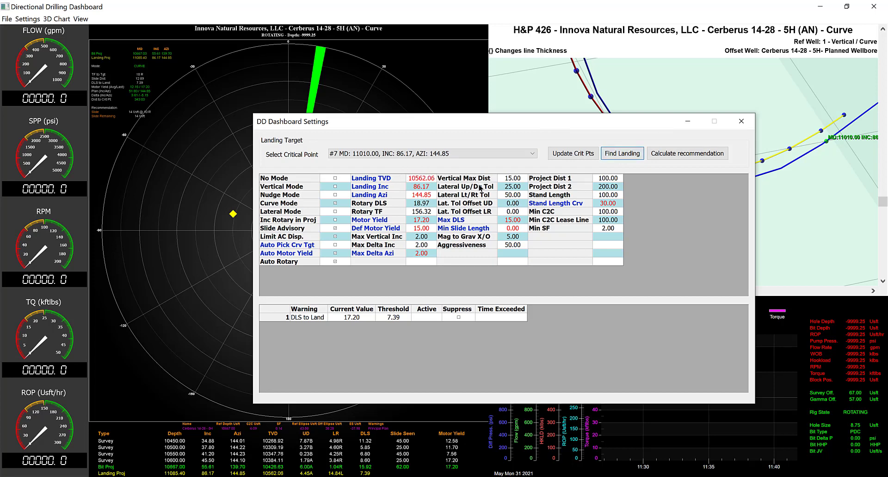
Try critical point #2 (MD 400.00) as the landing target, and run Find Landing to pick the curve landing automatically
{"action": "left_click", "coordinate": [530, 154]}
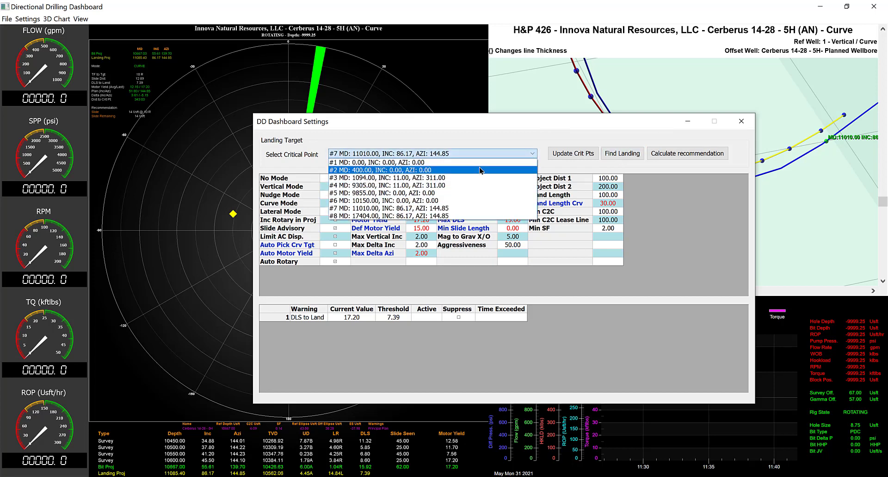
{"action": "left_click", "coordinate": [482, 170]}
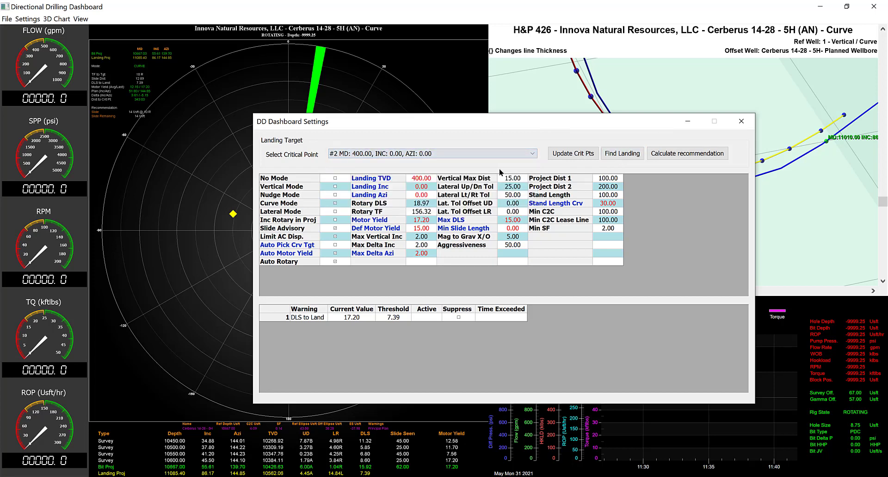
{"action": "left_click", "coordinate": [620, 154]}
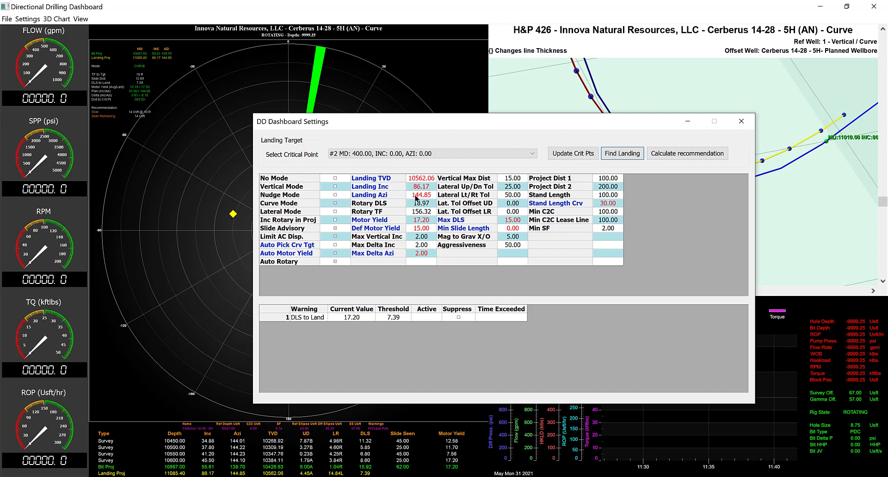
Examine the landing projection against the planned wellbore in the polar plot and from another angle in the 3D view
{"action": "left_click_drag", "start_coordinate": [638, 130], "coordinate": [645, 218]}
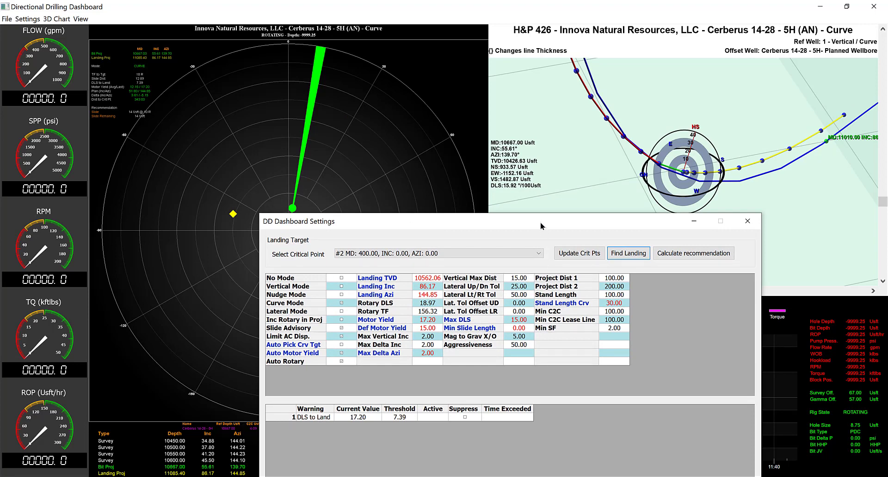
{"action": "left_click_drag", "start_coordinate": [544, 223], "coordinate": [545, 301]}
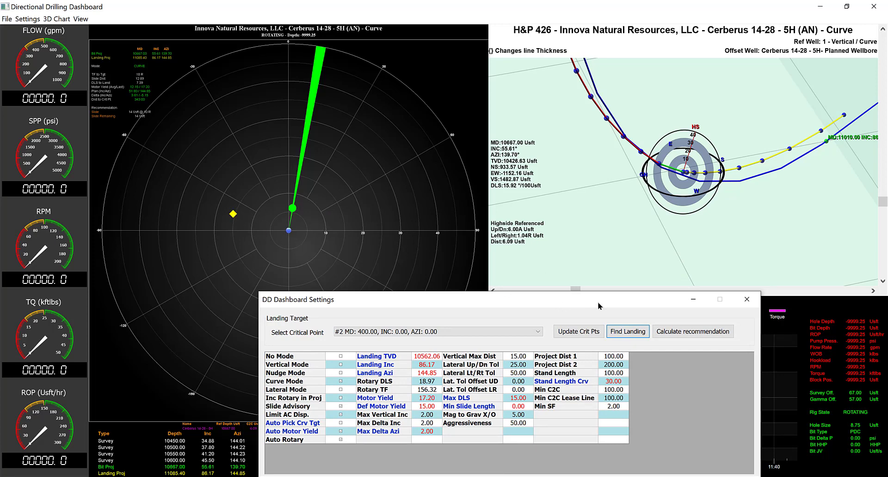
{"action": "left_click_drag", "start_coordinate": [587, 300], "coordinate": [579, 103]}
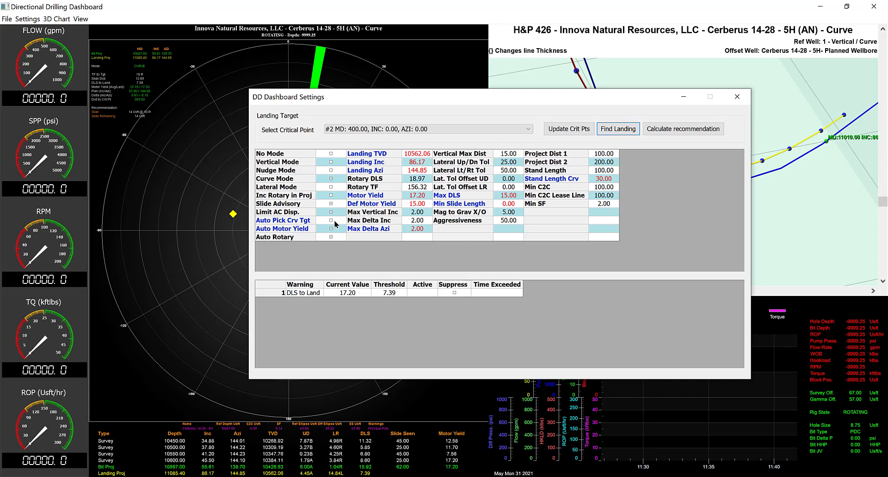
{"action": "left_click_drag", "start_coordinate": [552, 98], "coordinate": [533, 267]}
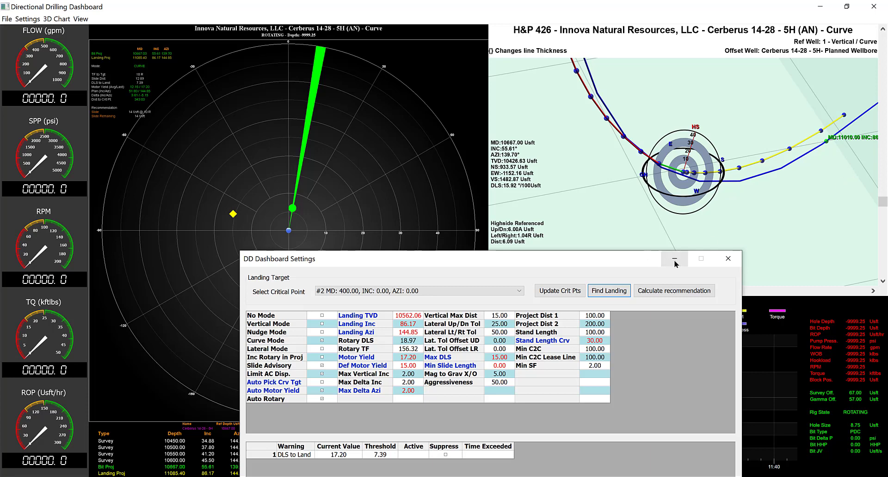
{"action": "left_click", "coordinate": [600, 242]}
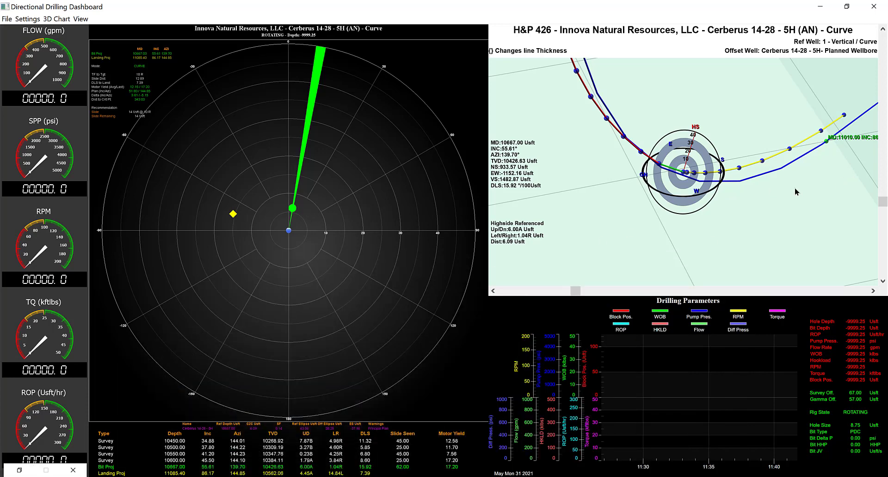
{"action": "left_click_drag", "start_coordinate": [835, 153], "coordinate": [869, 121]}
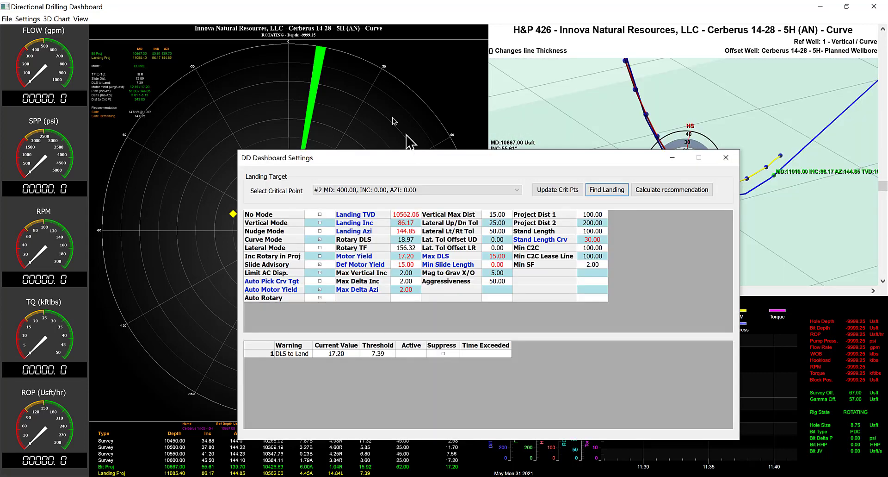
{"action": "left_click_drag", "start_coordinate": [419, 161], "coordinate": [486, 203]}
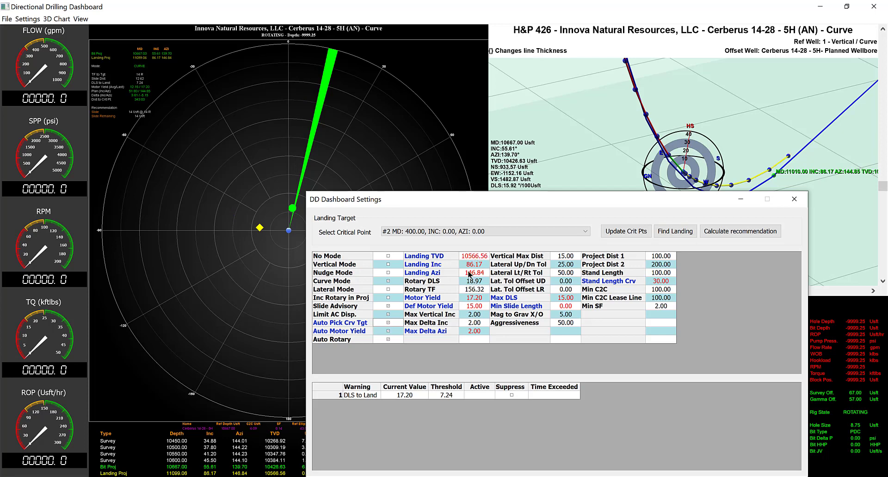
Try to retarget the landing to critical point #7 while automatic curve target picking is on, and dismiss the message
{"action": "left_click", "coordinate": [542, 235]}
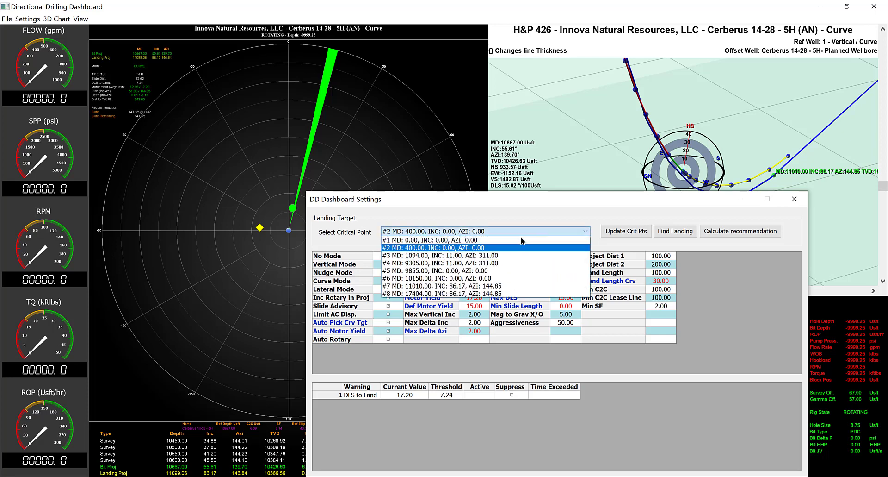
{"action": "left_click", "coordinate": [497, 283]}
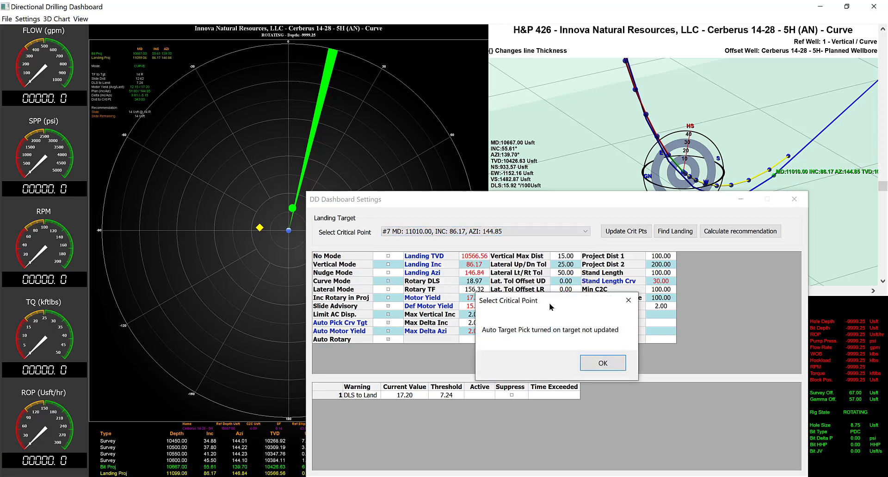
{"action": "left_click", "coordinate": [601, 362]}
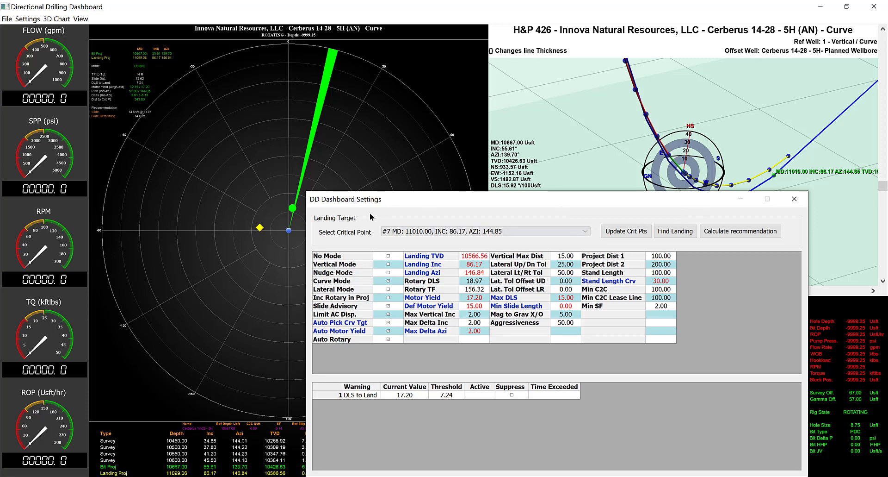
Inspect the automatically picked landing beside the planned landing point from a lower angle in the 3D view
{"action": "left_click_drag", "start_coordinate": [634, 198], "coordinate": [643, 291]}
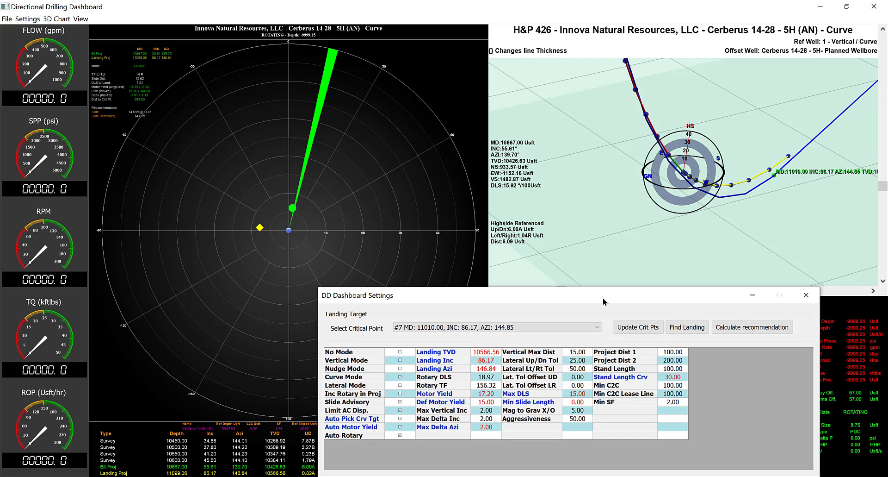
{"action": "left_click_drag", "start_coordinate": [604, 296], "coordinate": [498, 108]}
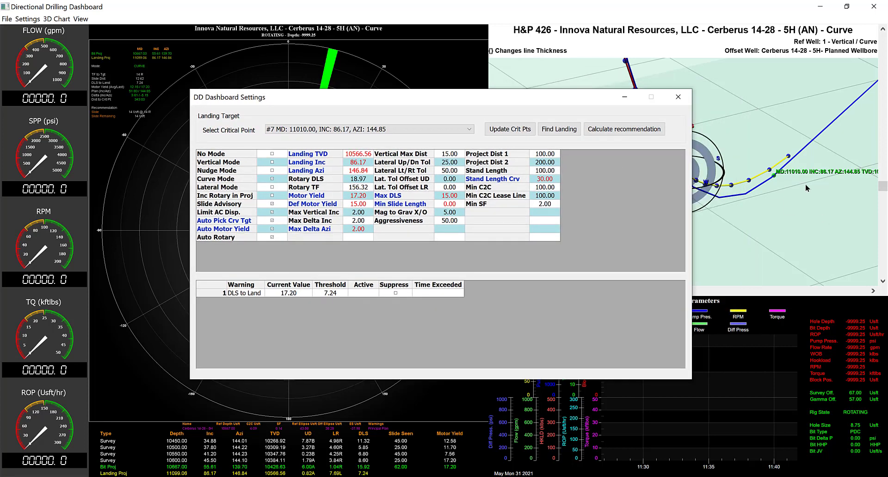
{"action": "left_click_drag", "start_coordinate": [806, 187], "coordinate": [806, 174]}
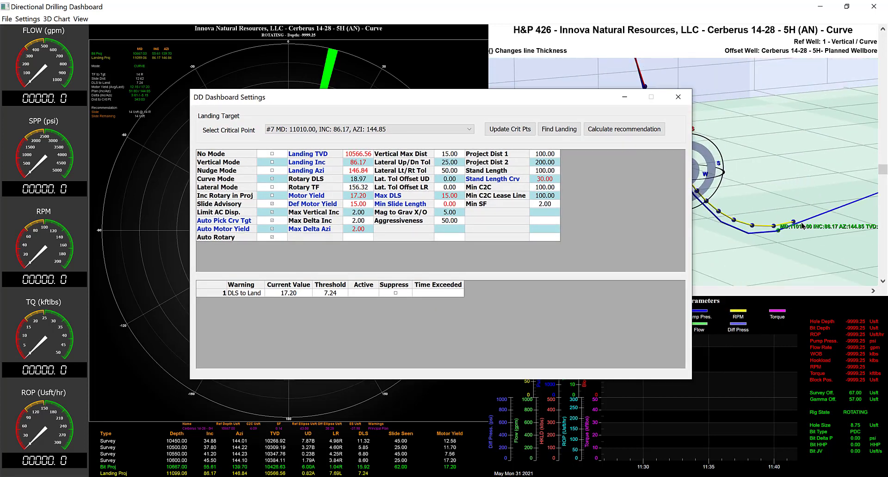
{"action": "left_click_drag", "start_coordinate": [507, 103], "coordinate": [557, 256]}
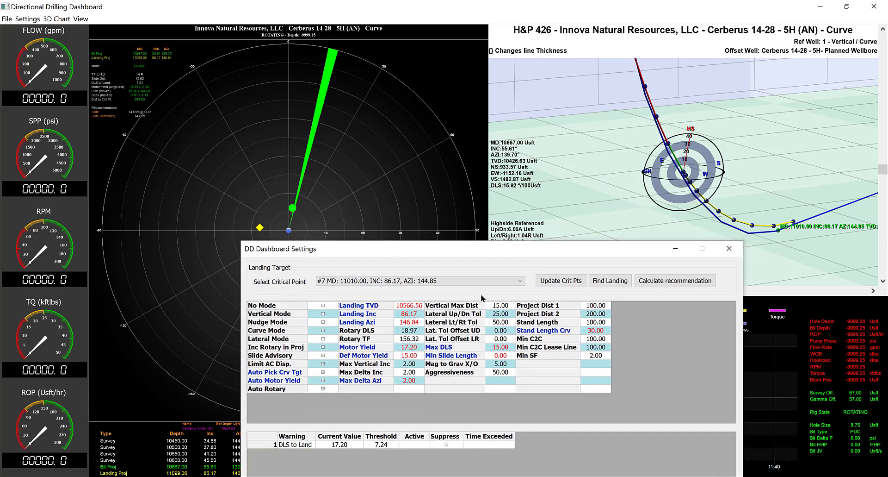
Run Find Landing for comparison with the planned target, and turn Auto Pick Crv Tgt on again
{"action": "left_click", "coordinate": [604, 282]}
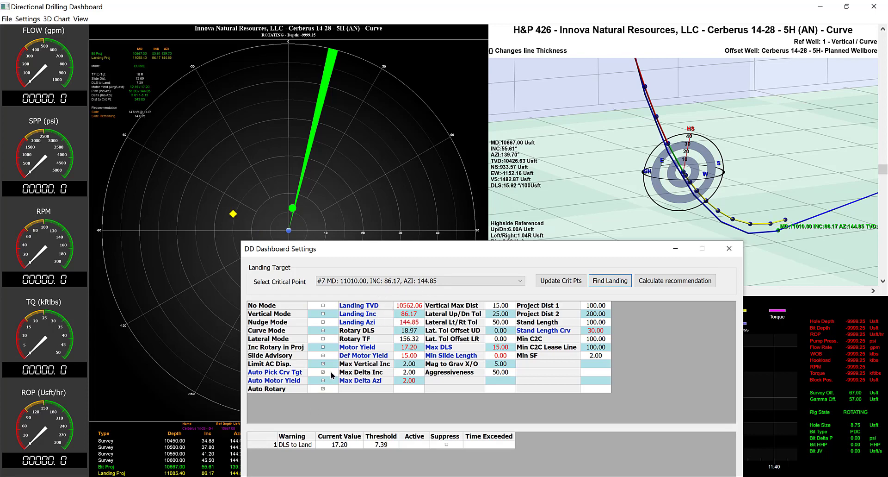
{"action": "left_click", "coordinate": [323, 372]}
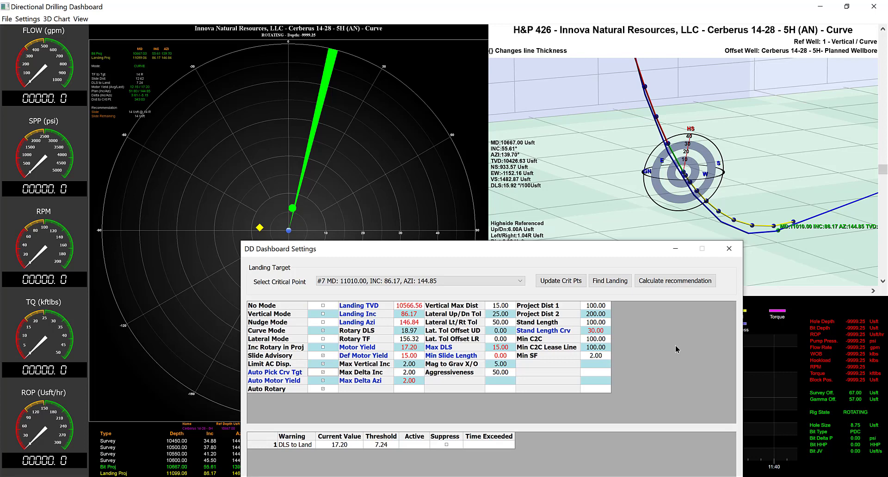
Manually set Landing Inc to 90 and Landing Azi to 145 in the dashboard settings
{"action": "left_click_drag", "start_coordinate": [516, 247], "coordinate": [504, 75]}
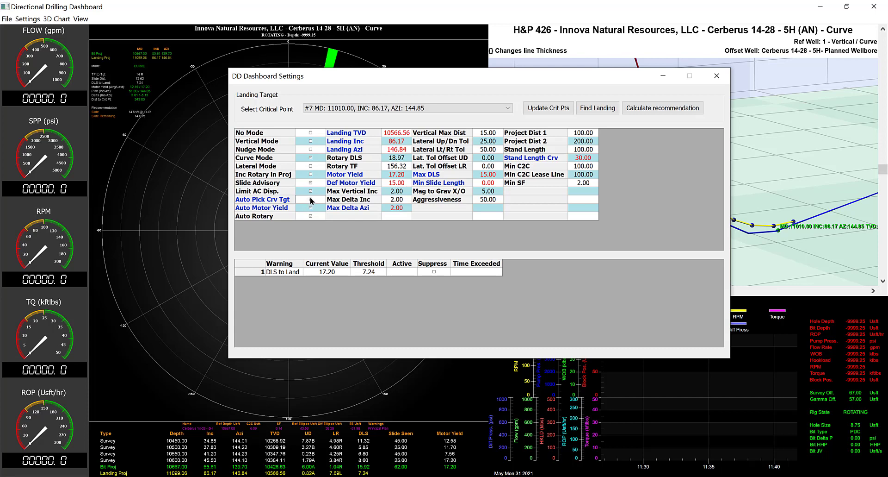
{"action": "double_click", "coordinate": [407, 141]}
{"action": "type", "text": "90"}
{"action": "left_click", "coordinate": [464, 143]}
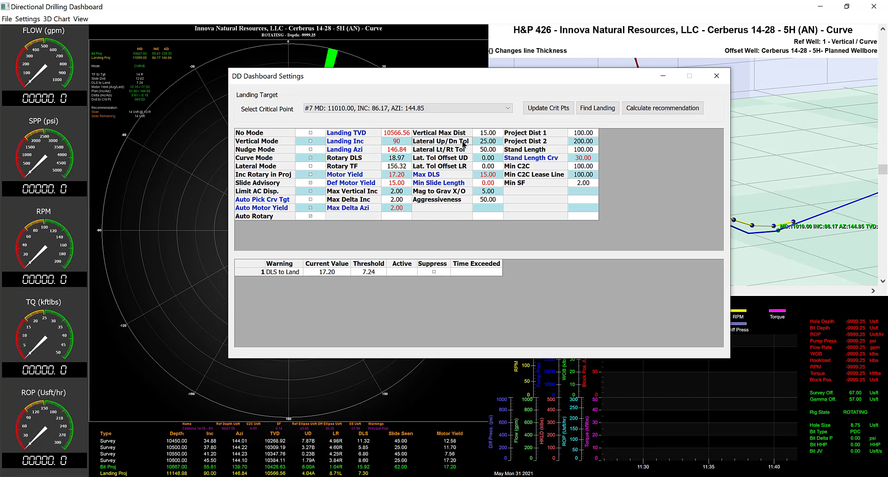
{"action": "left_click_drag", "start_coordinate": [441, 81], "coordinate": [459, 275]}
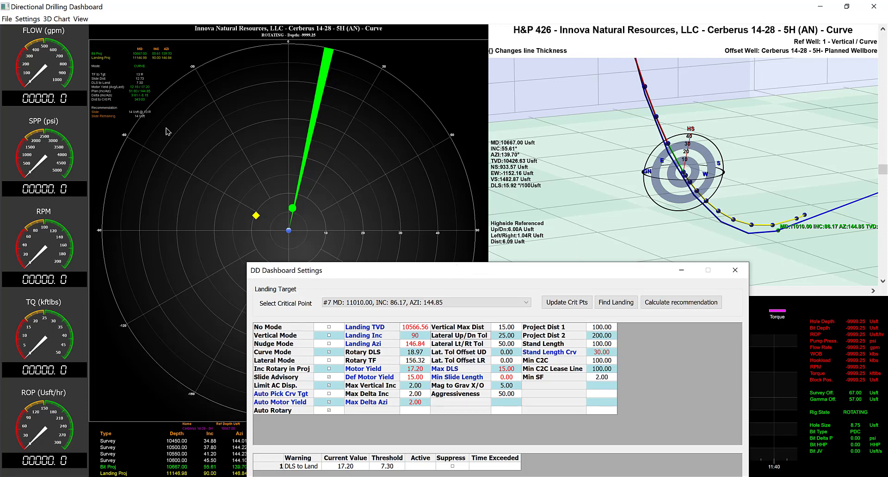
{"action": "left_click", "coordinate": [426, 344]}
{"action": "left_click", "coordinate": [426, 344]}
{"action": "type", "text": "145"}
{"action": "key", "text": "Tab"}
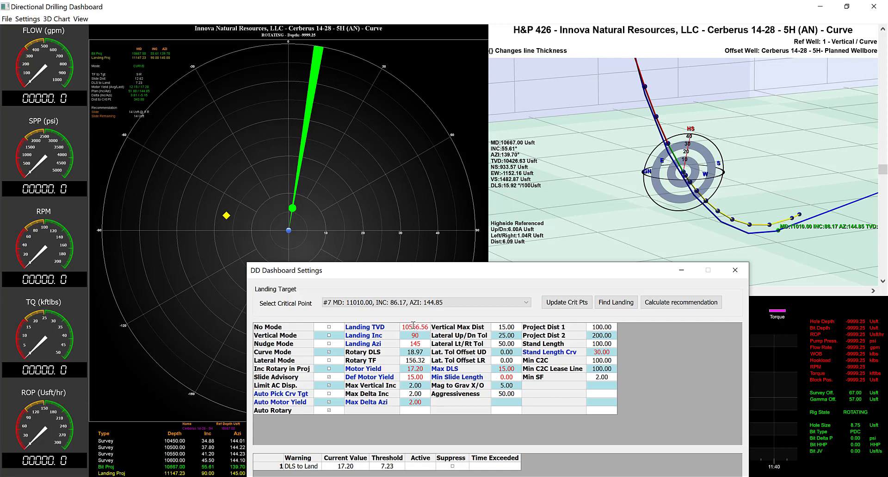
Manually change the Landing TVD to a deeper or shallower custom target
{"action": "left_click_drag", "start_coordinate": [414, 327], "coordinate": [490, 330]}
{"action": "type", "text": "70"}
{"action": "key", "text": "Tab"}
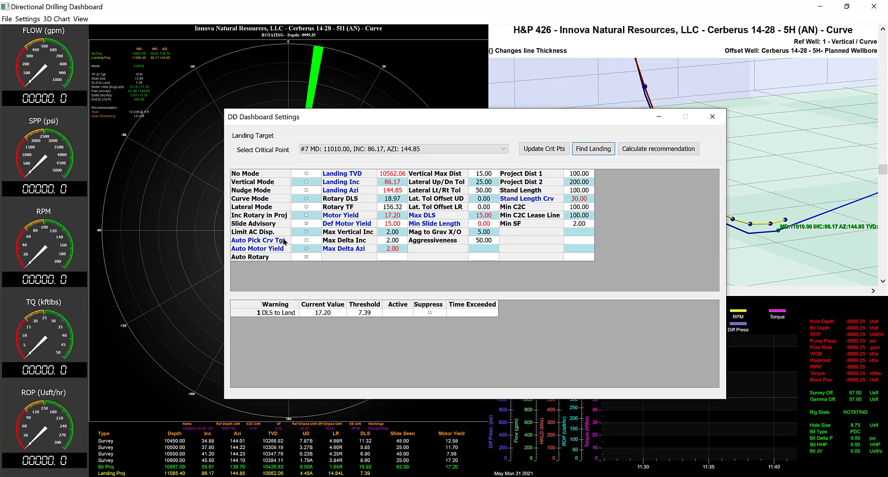
Turn on Auto Pick Crv Tgt and set Max Delta Azi to 4
{"action": "left_click", "coordinate": [306, 239]}
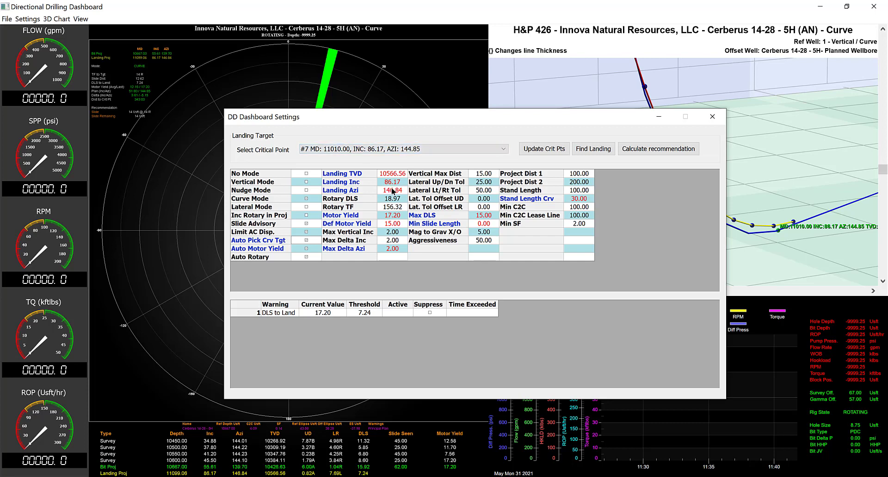
{"action": "left_click", "coordinate": [403, 251]}
{"action": "type", "text": "4"}
{"action": "key", "text": "Tab"}
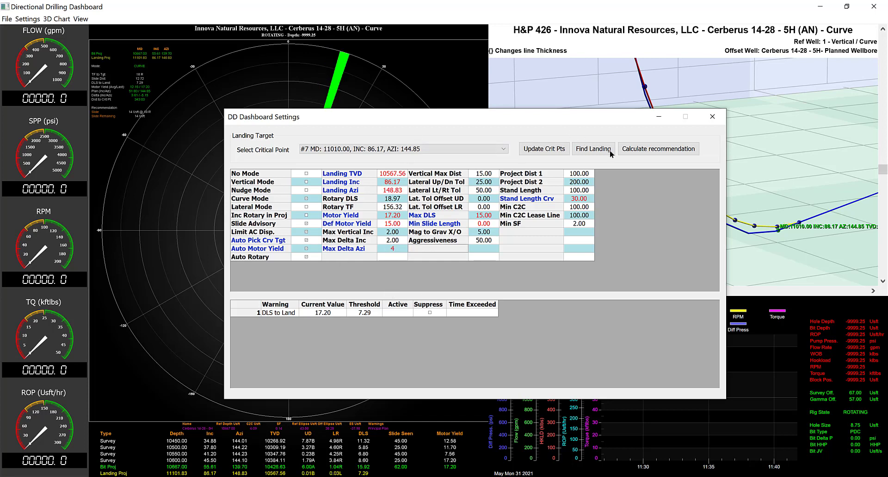
Set Max Delta Azi back to 2
{"action": "left_click_drag", "start_coordinate": [553, 122], "coordinate": [653, 166]}
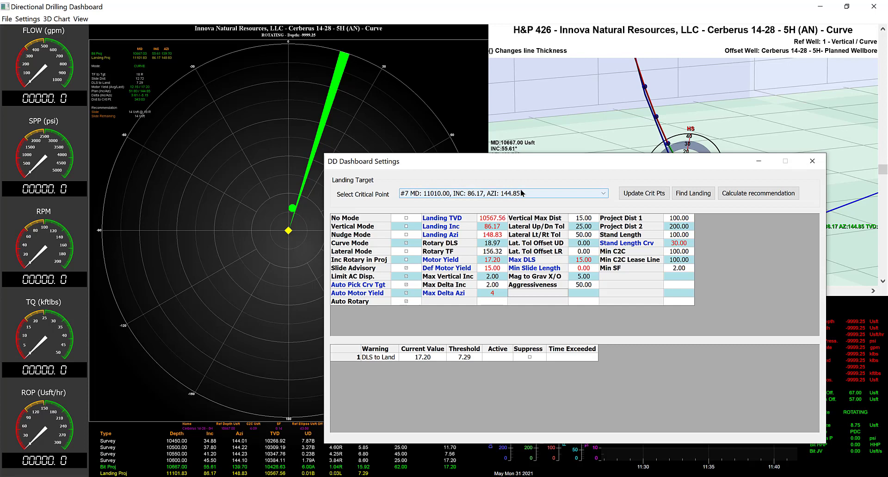
{"action": "left_click", "coordinate": [493, 293]}
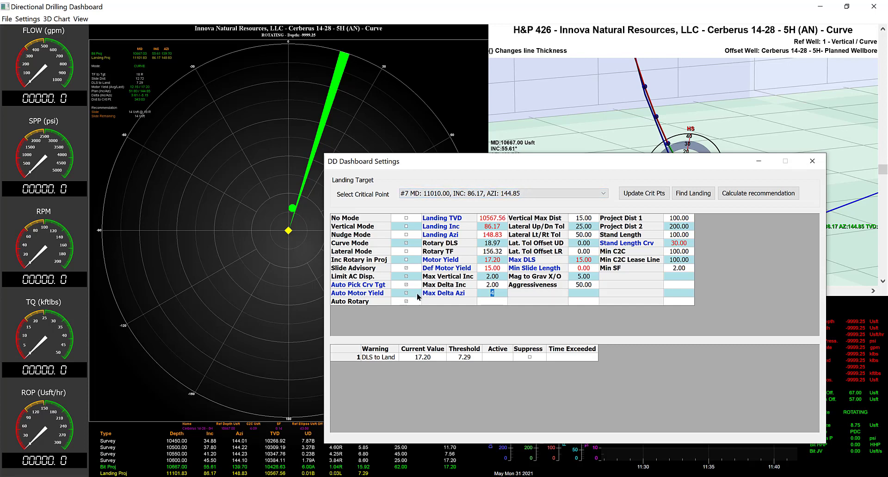
{"action": "type", "text": "2"}
{"action": "left_click", "coordinate": [539, 294]}
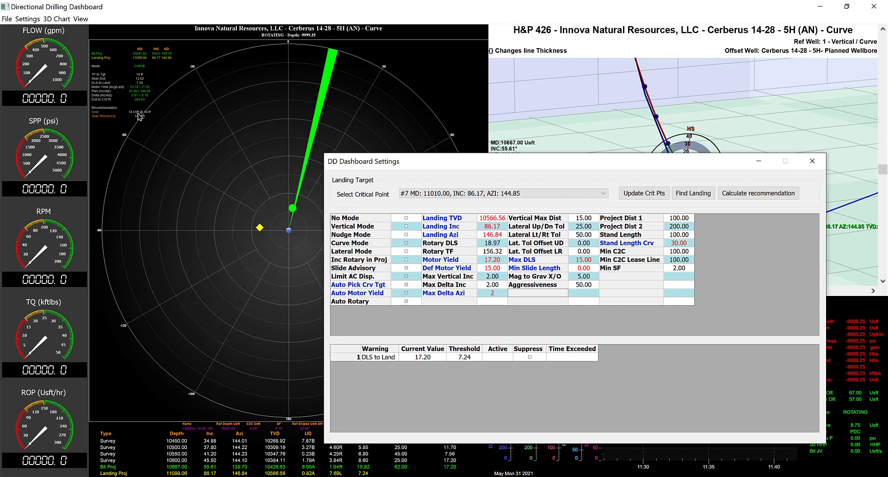
Test the slide recommendation with Min Slide Length set to 15 and then to 12
{"action": "left_click", "coordinate": [594, 270]}
{"action": "type", "text": "15"}
{"action": "key", "text": "Tab"}
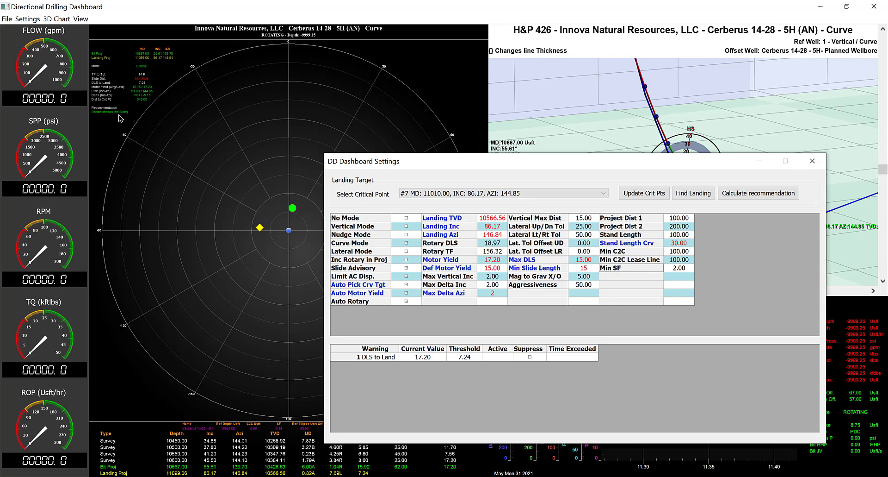
{"action": "left_click", "coordinate": [594, 268]}
{"action": "type", "text": "12"}
{"action": "key", "text": "Tab"}
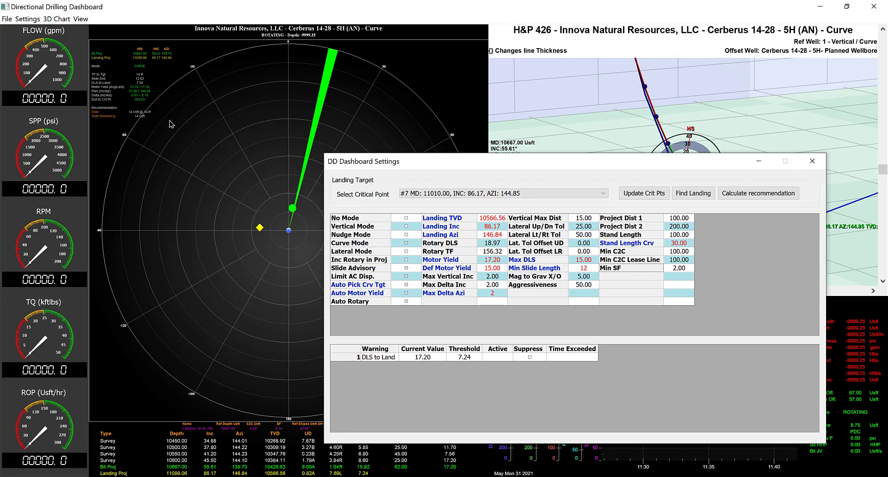
Set Min Slide Length back to 0 and close the dashboard settings
{"action": "left_click", "coordinate": [589, 269]}
{"action": "type", "text": "0"}
{"action": "key", "text": "Tab"}
{"action": "left_click", "coordinate": [689, 242]}
{"action": "left_click_drag", "start_coordinate": [667, 162], "coordinate": [674, 255]}
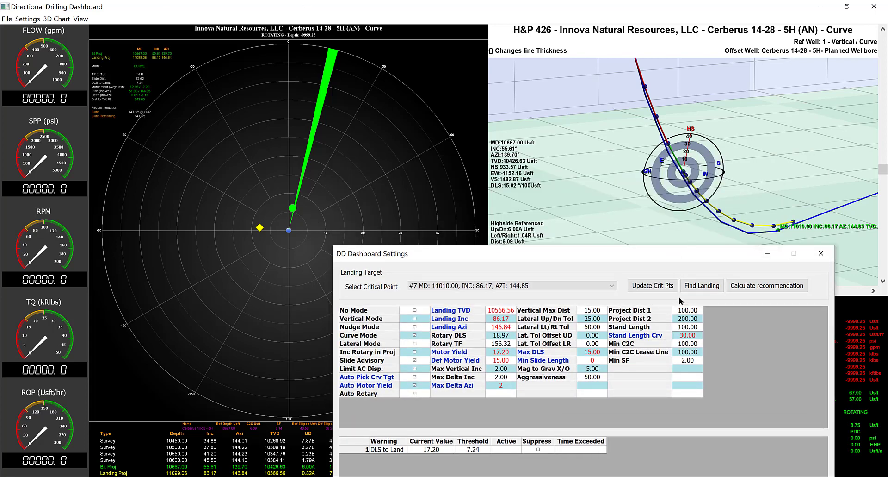
{"action": "left_click_drag", "start_coordinate": [791, 253], "coordinate": [688, 90]}
{"action": "left_click", "coordinate": [718, 92]}
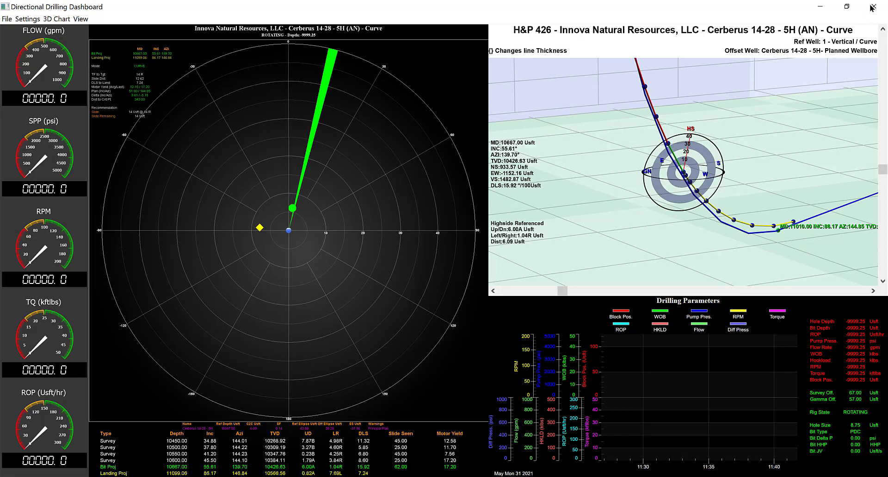
Close the 5H (AN) dashboard and slide sheet, and collapse that well in the database tree
{"action": "left_click", "coordinate": [874, 6]}
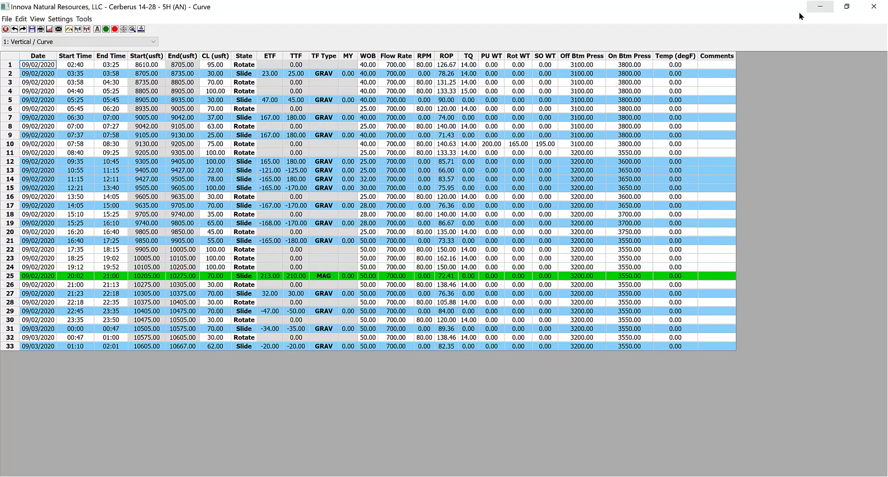
{"action": "left_click", "coordinate": [874, 7]}
{"action": "double_click", "coordinate": [49, 130]}
Open the 4 - Lateral survey of Cerberus 14-28 - 3H (LH) - Lateral together with its slide sheet
{"action": "left_click", "coordinate": [52, 120]}
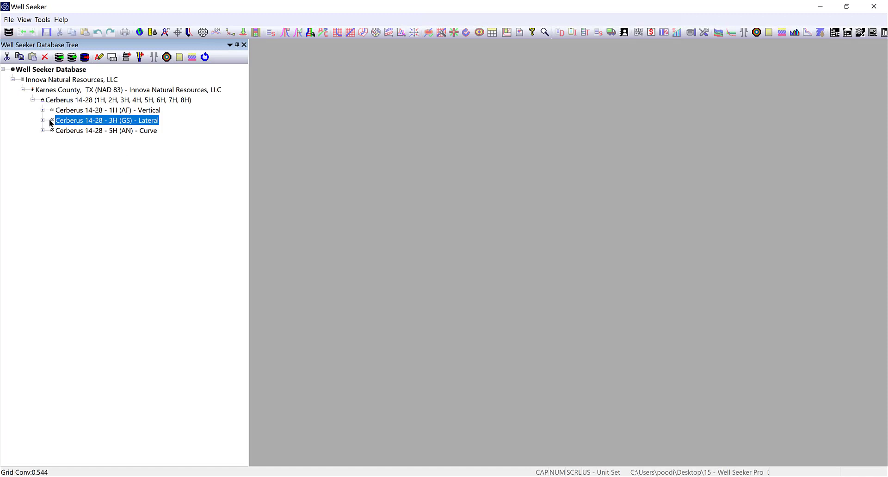
{"action": "double_click", "coordinate": [52, 120]}
{"action": "left_click", "coordinate": [74, 131]}
{"action": "double_click", "coordinate": [74, 131]}
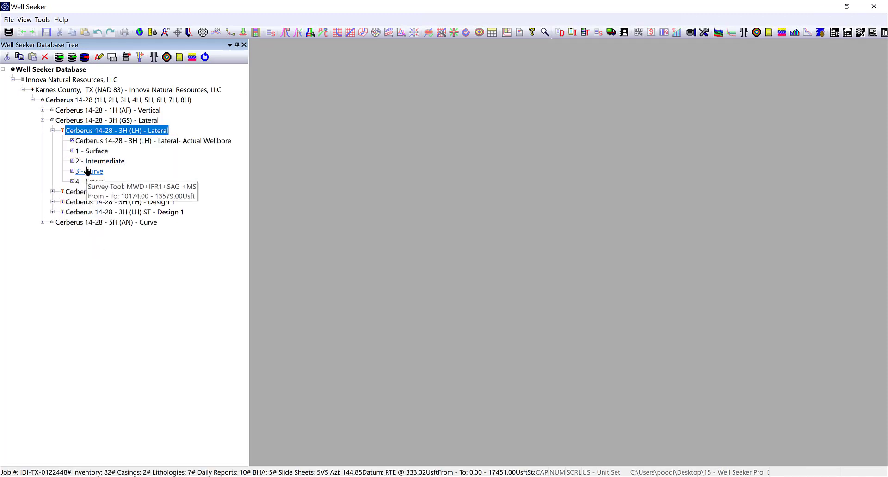
{"action": "left_click", "coordinate": [93, 181]}
{"action": "left_click", "coordinate": [93, 181]}
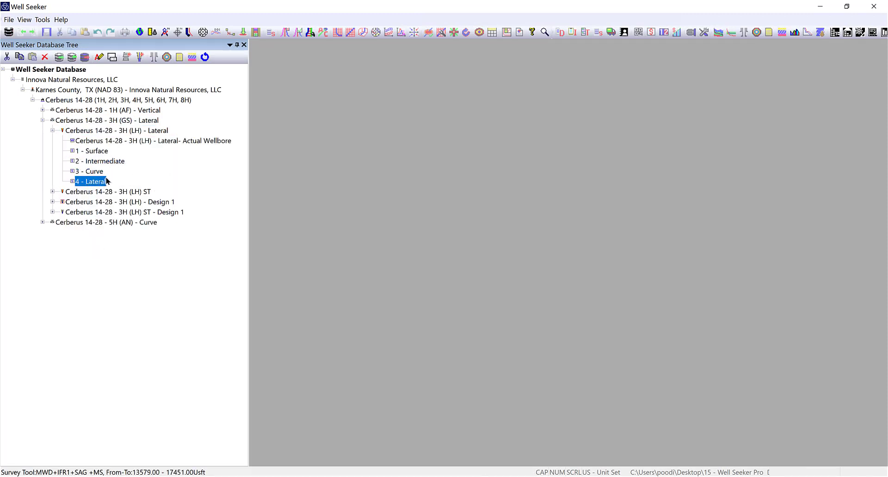
{"action": "double_click", "coordinate": [93, 181]}
{"action": "left_click", "coordinate": [270, 32]}
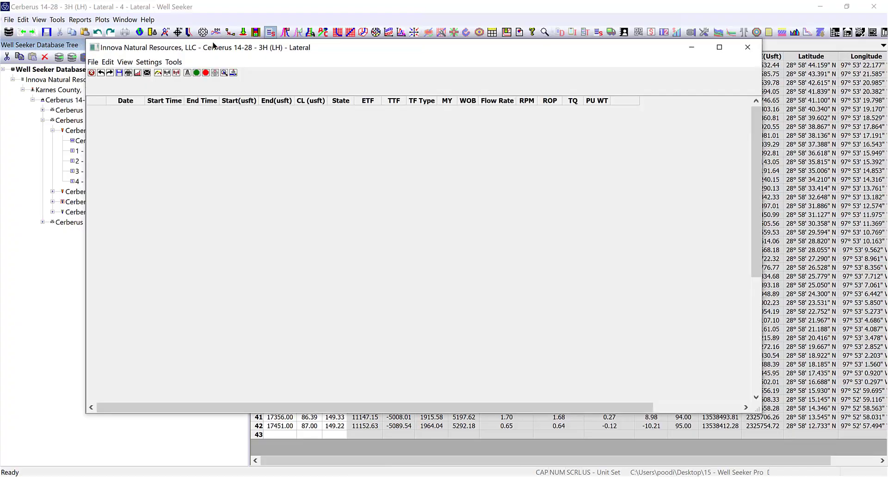
{"action": "double_click", "coordinate": [214, 46]}
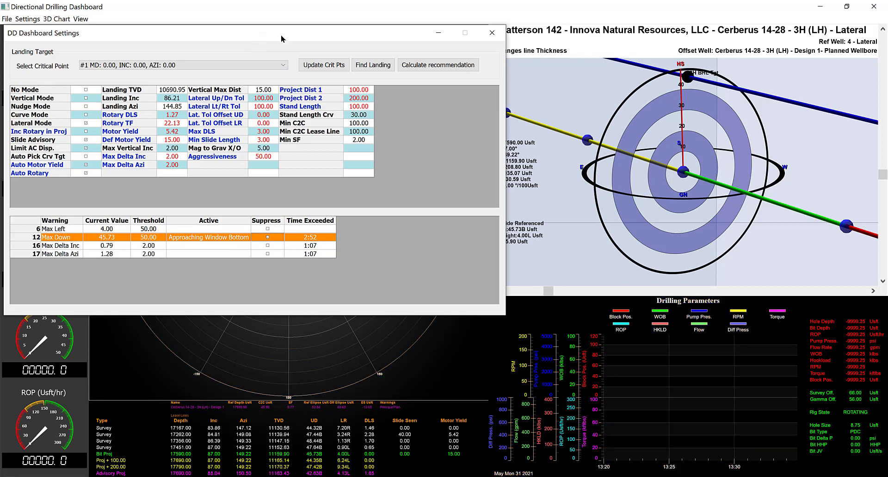
Examine the lateral-mode rosebud, tolerance window and slide recommendation for 3H (LH) alongside the DD Dashboard Settings
{"action": "left_click_drag", "start_coordinate": [282, 39], "coordinate": [538, 94]}
{"action": "left_click", "coordinate": [697, 90]}
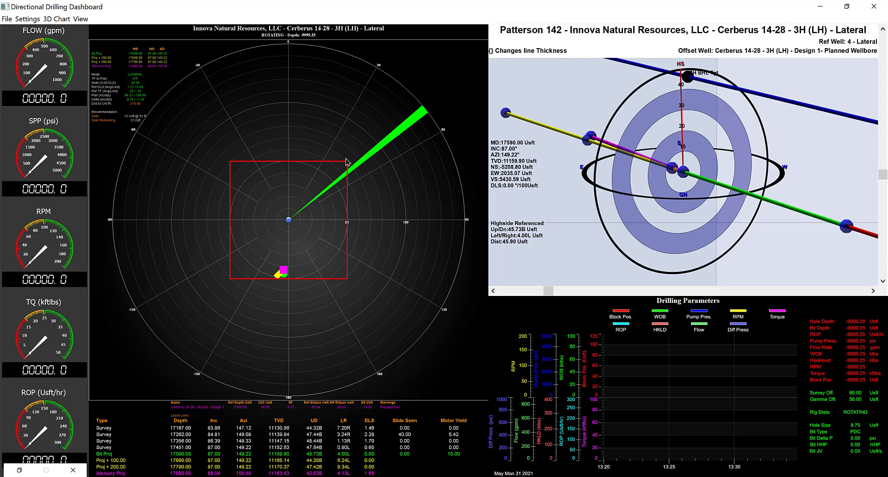
{"action": "left_click", "coordinate": [19, 469]}
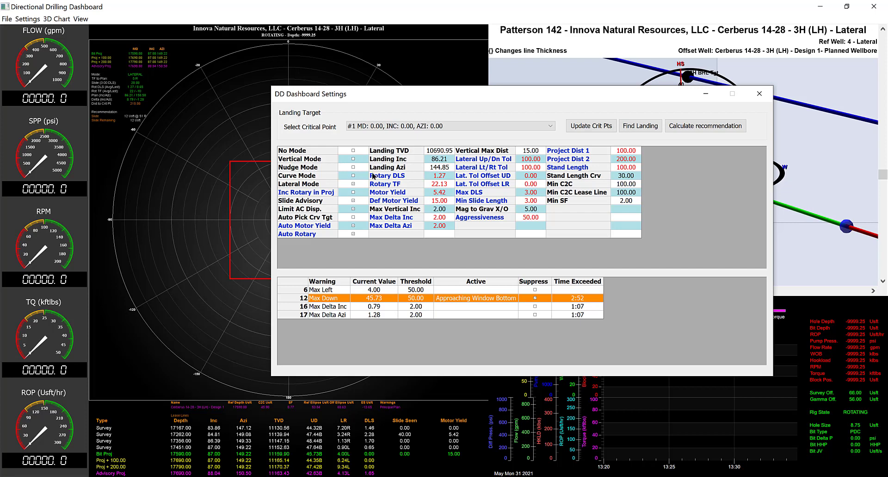
{"action": "left_click_drag", "start_coordinate": [609, 94], "coordinate": [601, 266]}
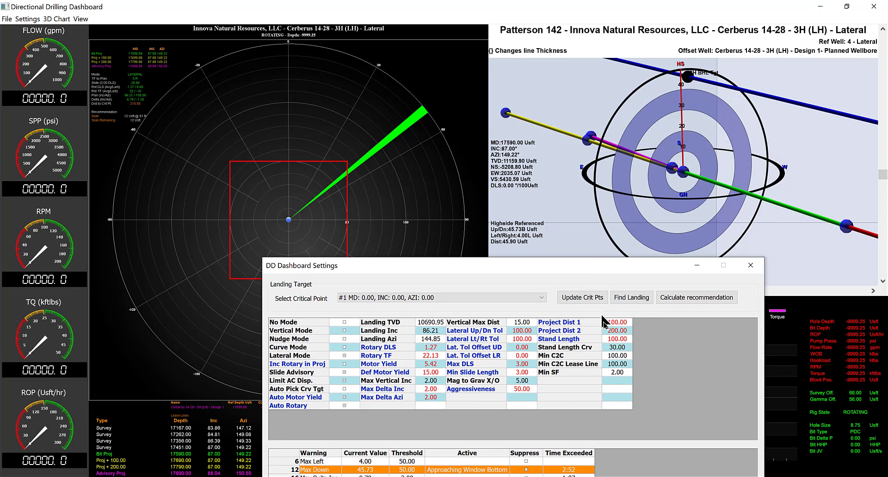
{"action": "left_click_drag", "start_coordinate": [602, 319], "coordinate": [607, 321]}
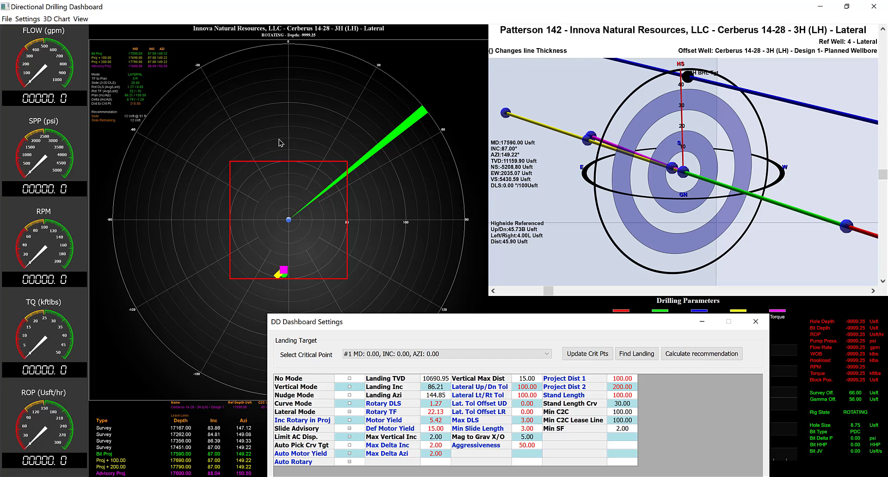
{"action": "left_click_drag", "start_coordinate": [561, 324], "coordinate": [557, 103]}
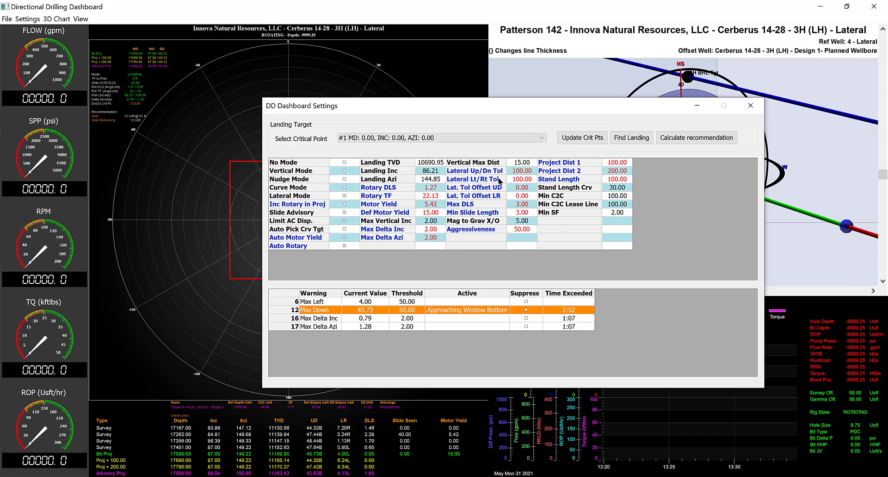
Test the lateral window with Lateral Lt/Rt Tol set to 200, and restore it to 100
{"action": "left_click_drag", "start_coordinate": [589, 106], "coordinate": [584, 301]}
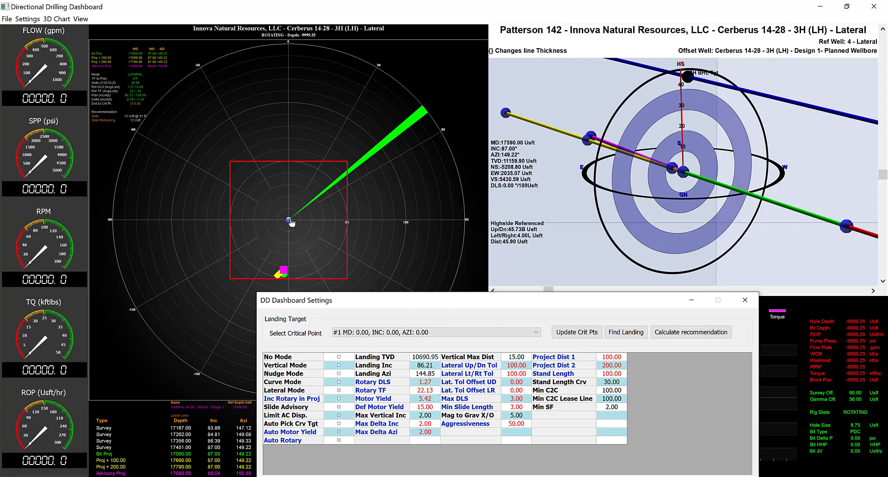
{"action": "left_click", "coordinate": [518, 373]}
{"action": "type", "text": "200"}
{"action": "key", "text": "Tab"}
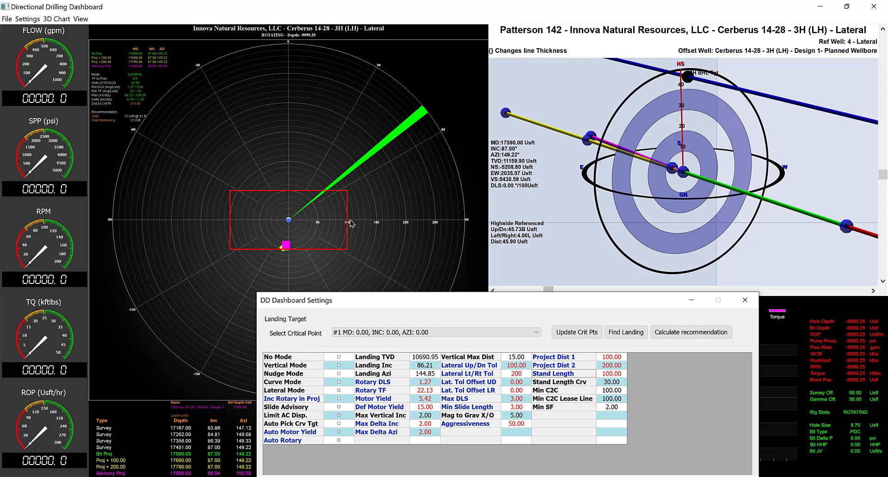
{"action": "left_click", "coordinate": [527, 375]}
{"action": "type", "text": "100"}
{"action": "key", "text": "Tab"}
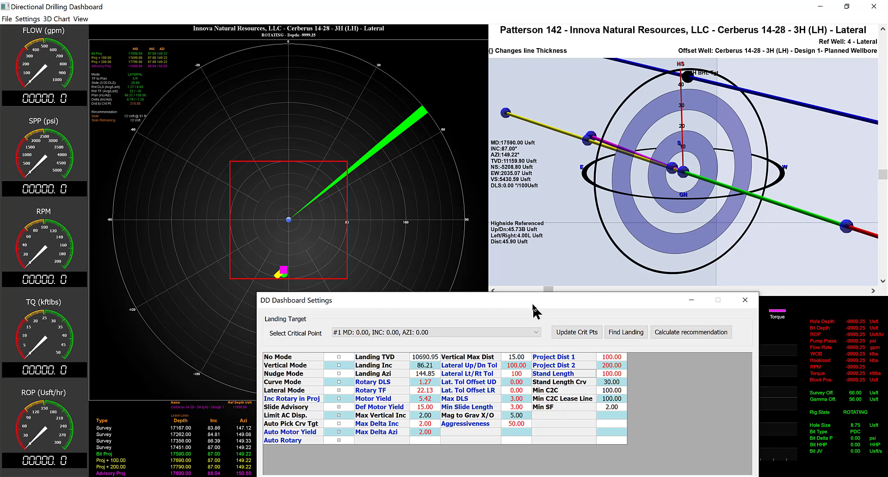
Test a vertical shift of the lateral window with Lat. Tol Offset UD at 20, and reset it to 0
{"action": "left_click_drag", "start_coordinate": [535, 309], "coordinate": [515, 102]}
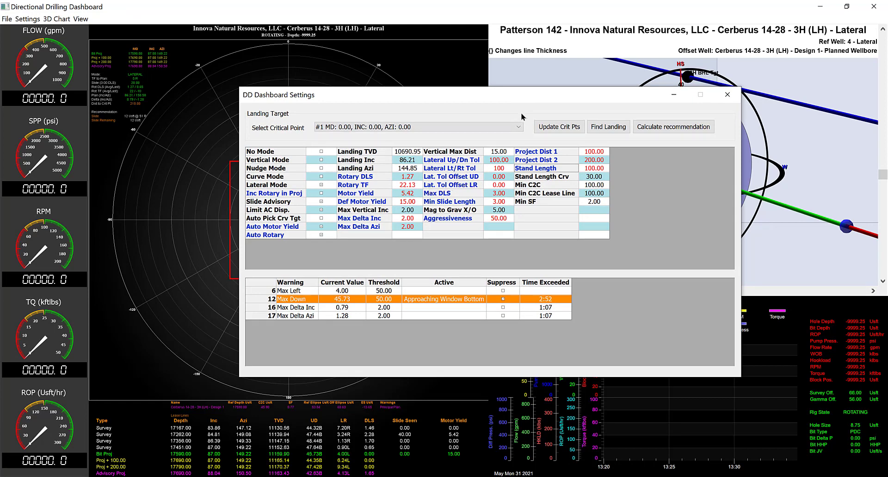
{"action": "left_click_drag", "start_coordinate": [522, 98], "coordinate": [610, 114]}
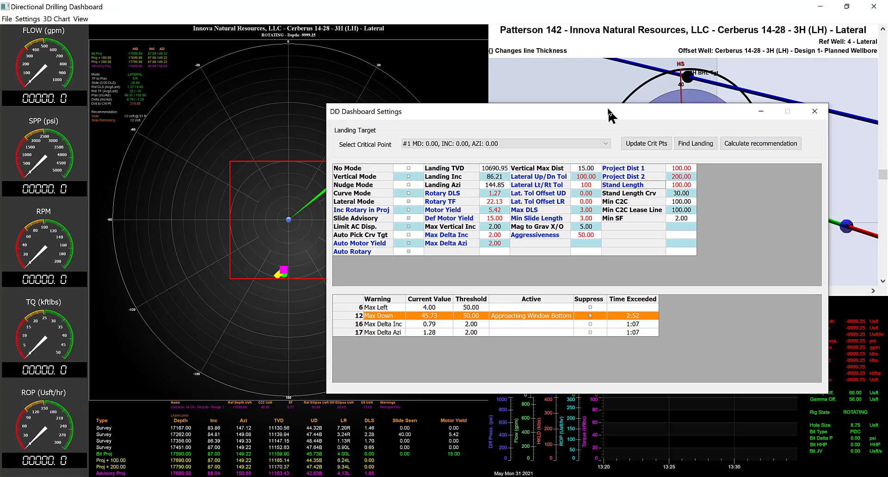
{"action": "left_click", "coordinate": [595, 193]}
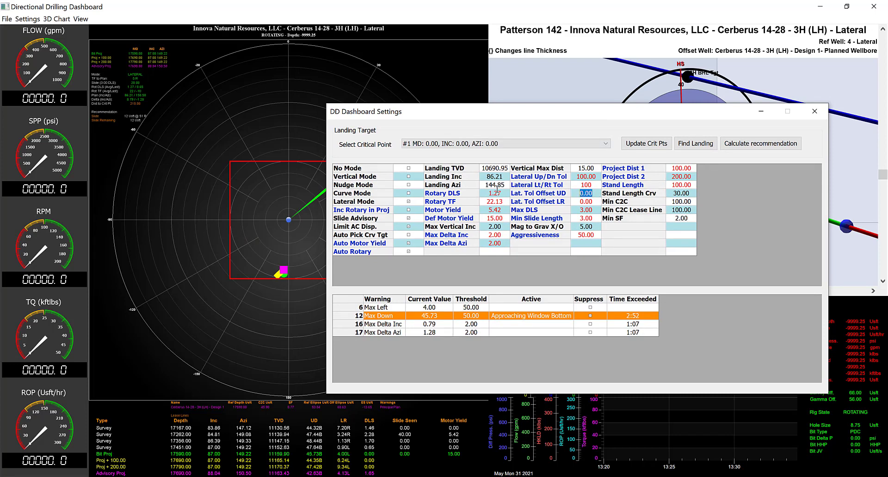
{"action": "type", "text": "20"}
{"action": "key", "text": "Tab"}
{"action": "left_click_drag", "start_coordinate": [561, 113], "coordinate": [606, 109]}
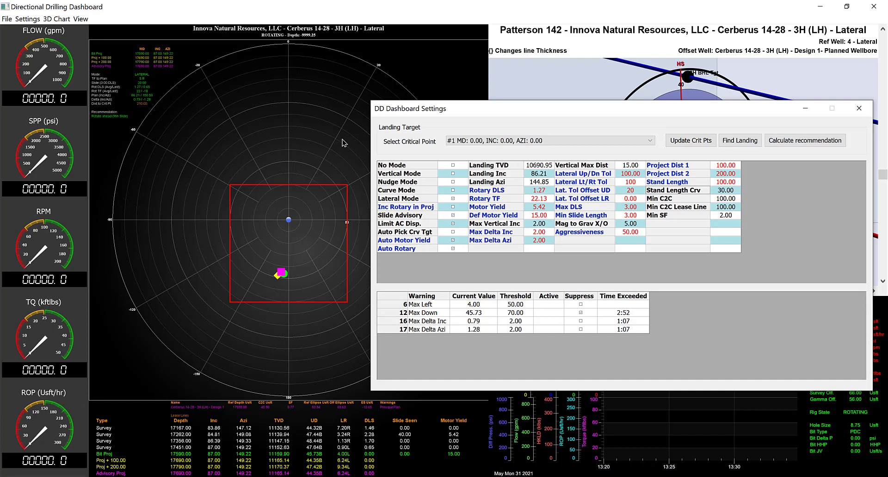
{"action": "left_click", "coordinate": [641, 190]}
{"action": "type", "text": "0"}
Test a sideways shift of the lateral window with Lat. Tol Offset LR at 20, and reset it to 0
{"action": "left_click", "coordinate": [640, 199]}
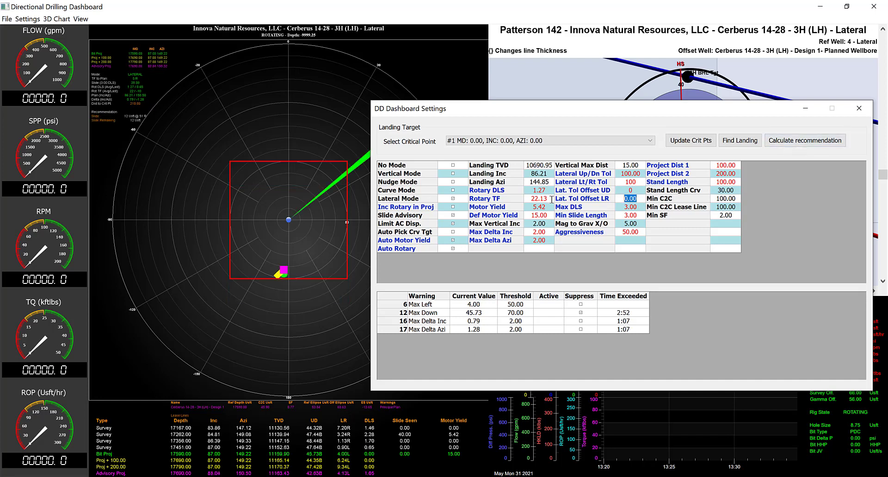
{"action": "type", "text": "20"}
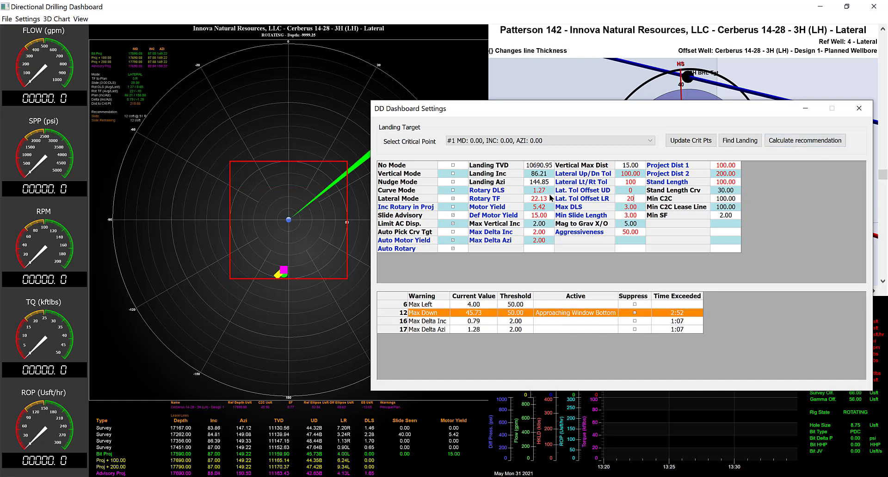
{"action": "key", "text": "Return"}
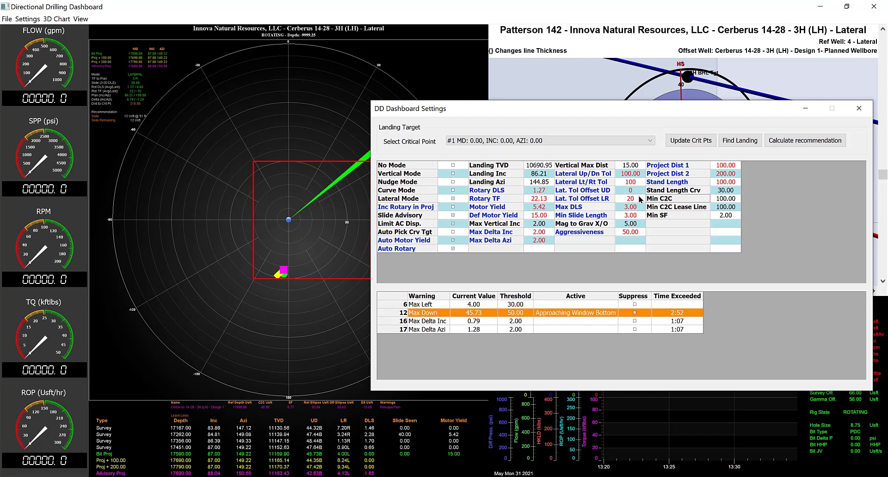
{"action": "left_click", "coordinate": [641, 199]}
{"action": "type", "text": "0"}
{"action": "key", "text": "Tab"}
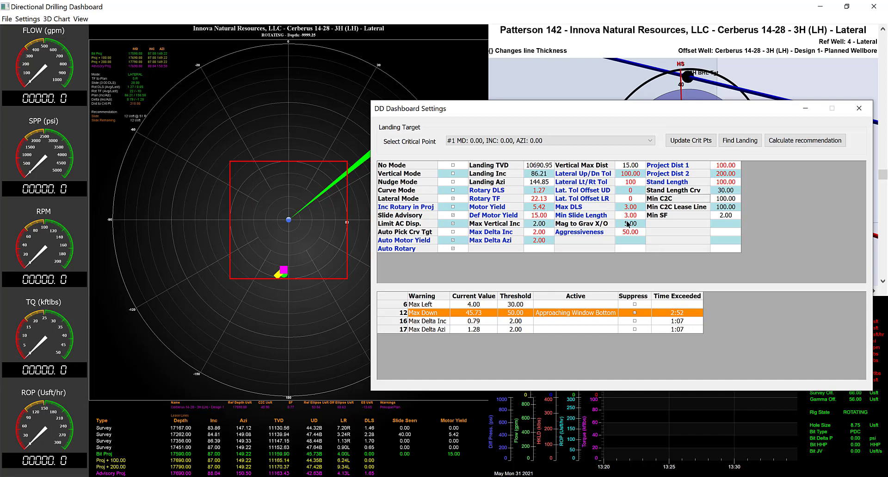
Review the Max DLS setting and inspect the projected well path against the plan from several angles in the 3D view
{"action": "left_click", "coordinate": [635, 201]}
{"action": "left_click", "coordinate": [637, 207]}
{"action": "left_click_drag", "start_coordinate": [697, 107], "coordinate": [563, 89]}
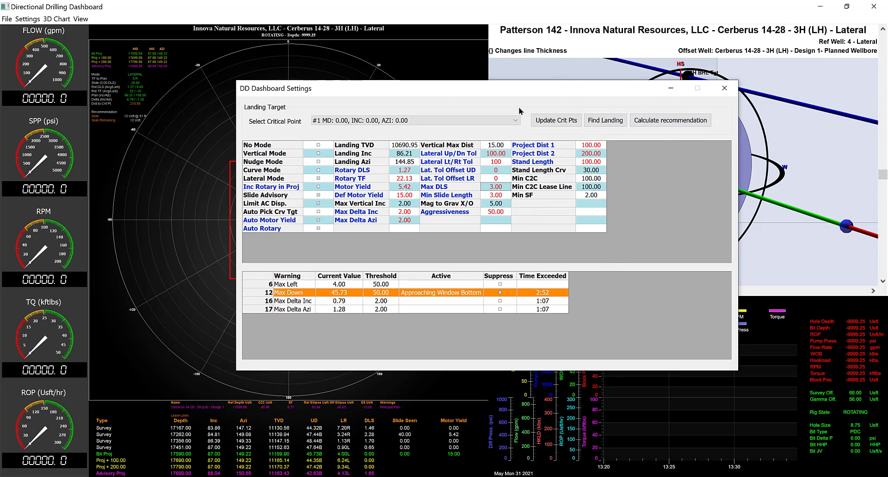
{"action": "left_click_drag", "start_coordinate": [509, 88], "coordinate": [664, 80]}
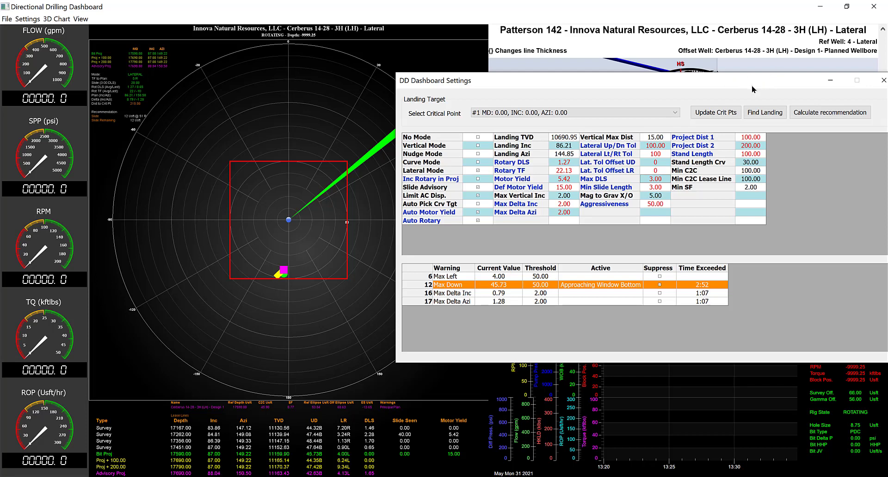
{"action": "left_click_drag", "start_coordinate": [751, 85], "coordinate": [605, 310]}
{"action": "left_click_drag", "start_coordinate": [776, 188], "coordinate": [781, 236]}
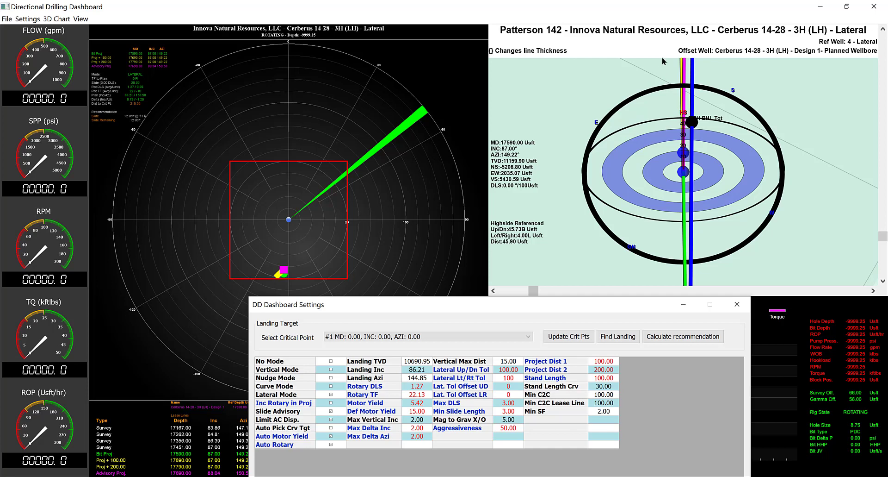
{"action": "left_click_drag", "start_coordinate": [690, 204], "coordinate": [689, 152]}
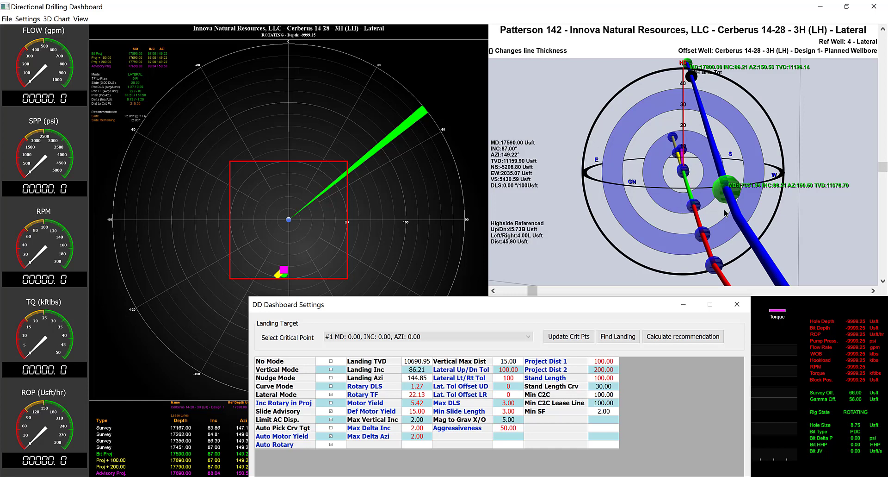
{"action": "left_click_drag", "start_coordinate": [726, 213], "coordinate": [704, 220]}
{"action": "left_click_drag", "start_coordinate": [689, 154], "coordinate": [685, 159]}
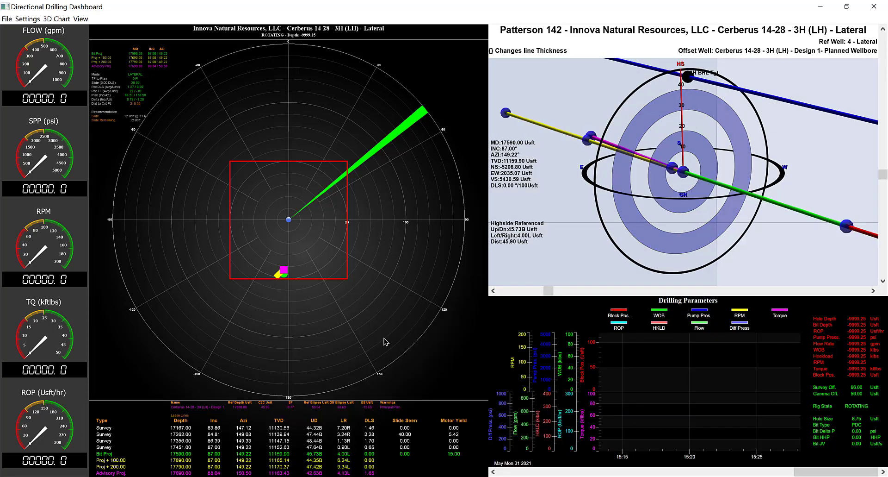
Open the Rig Messages and enable Force slide directive, trying Specify Depth on and leaving it off
{"action": "left_click", "coordinate": [28, 19]}
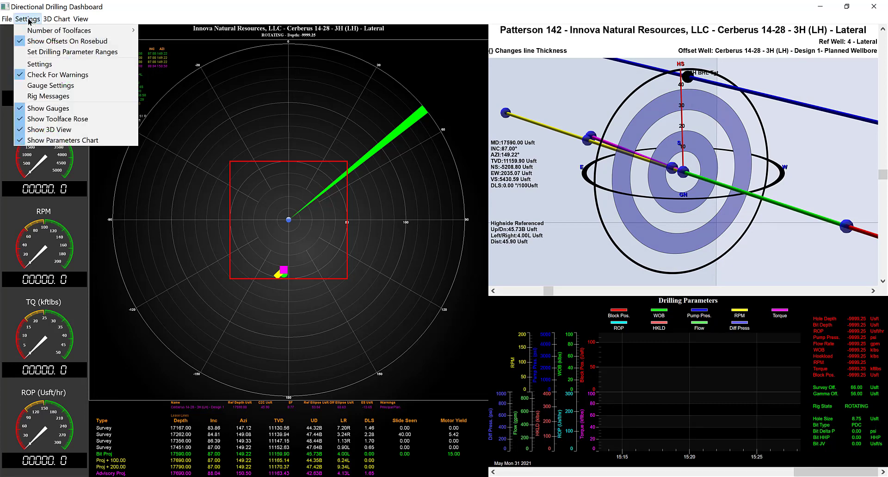
{"action": "left_click", "coordinate": [31, 96]}
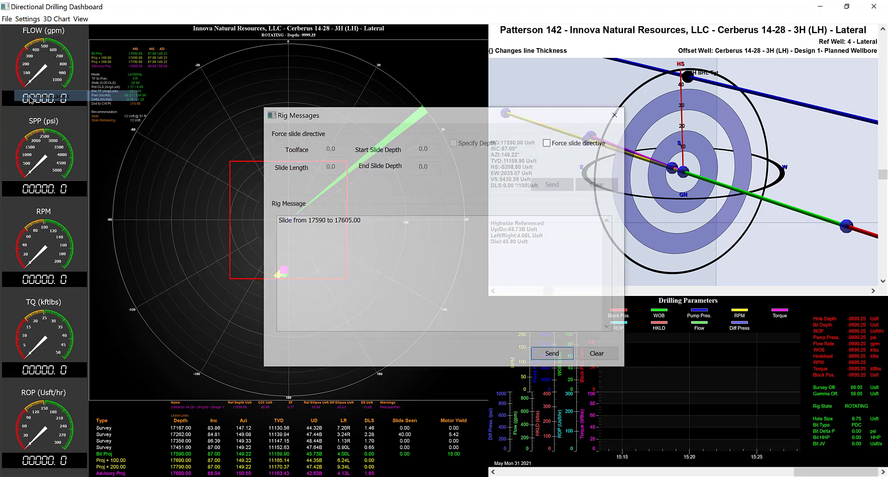
{"action": "left_click_drag", "start_coordinate": [467, 110], "coordinate": [425, 115]}
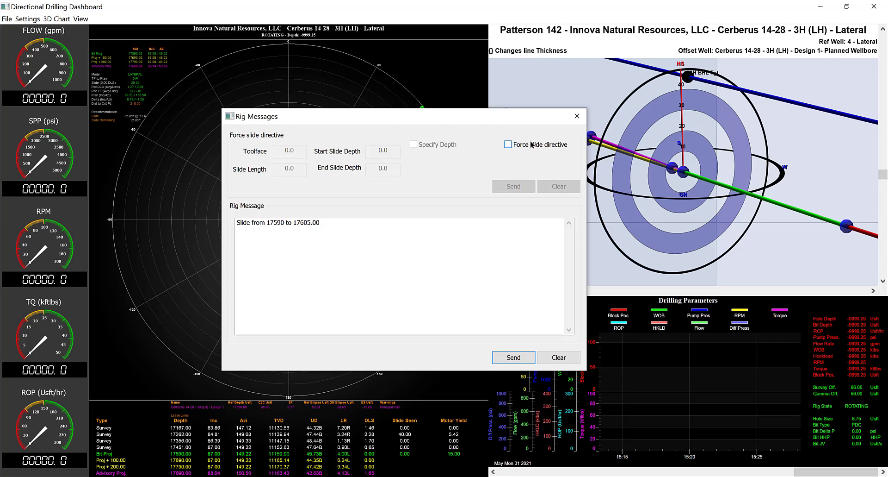
{"action": "left_click_drag", "start_coordinate": [514, 119], "coordinate": [727, 219]}
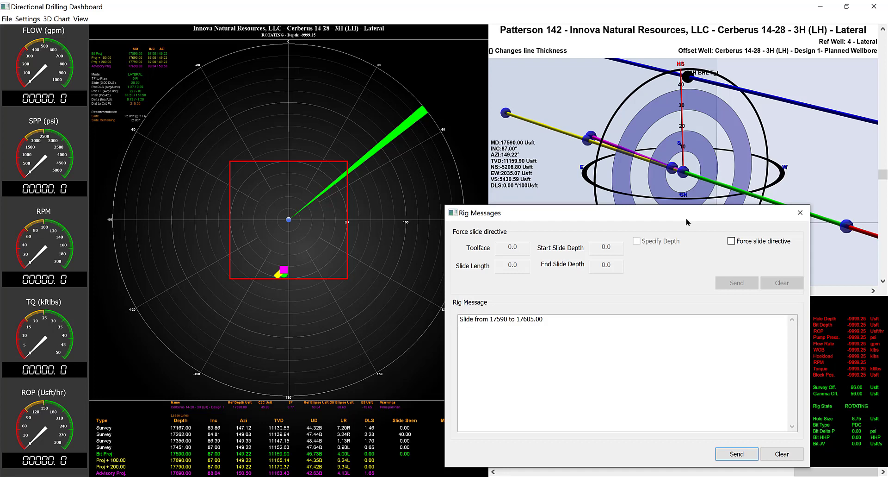
{"action": "left_click", "coordinate": [731, 241]}
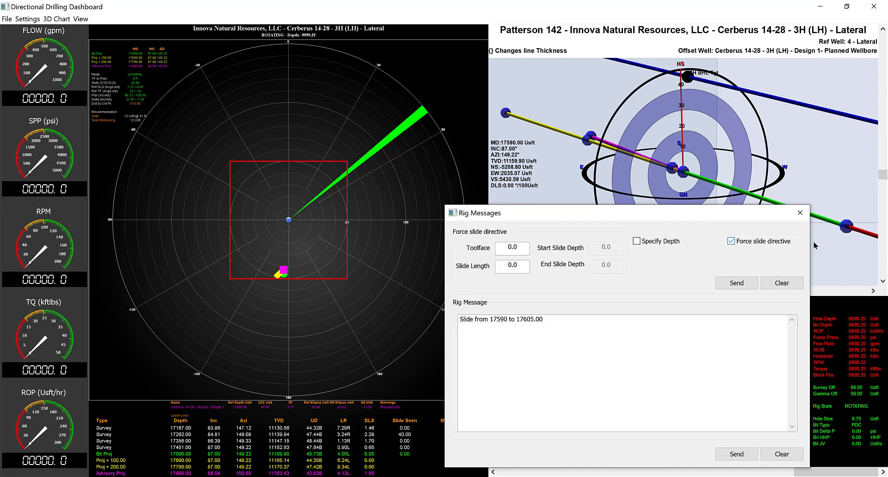
{"action": "left_click", "coordinate": [637, 241]}
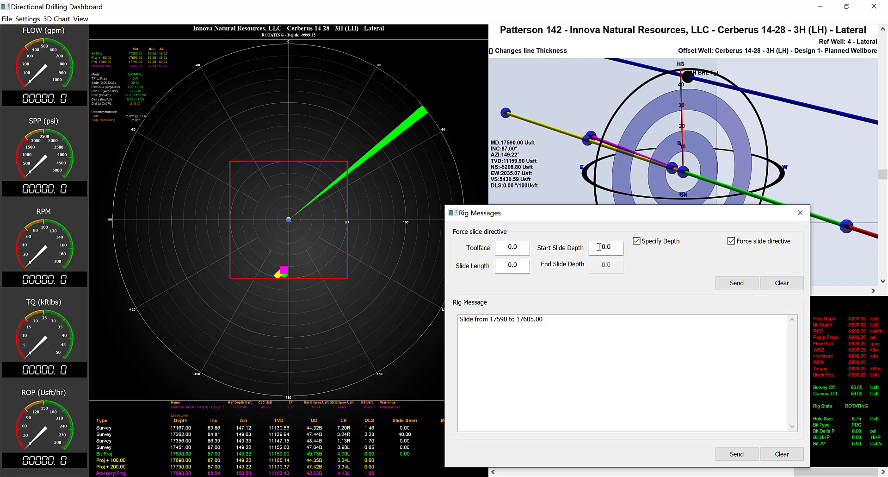
{"action": "left_click", "coordinate": [640, 243]}
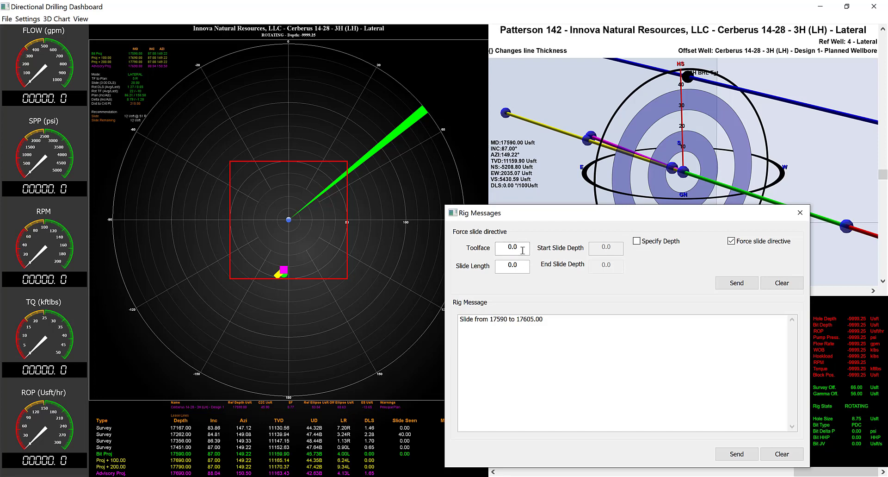
Send a forced slide directive with a slide length of 20 and a toolface of 5
{"action": "left_click", "coordinate": [523, 267]}
{"action": "type", "text": "20"}
{"action": "left_click", "coordinate": [527, 253]}
{"action": "type", "text": "1"}
{"action": "key", "text": "BackSpace"}
{"action": "type", "text": "5"}
{"action": "left_click", "coordinate": [737, 283]}
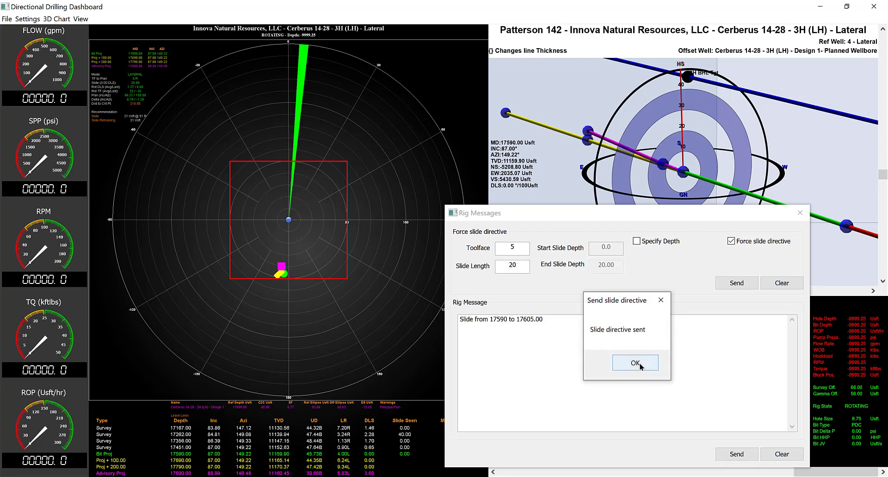
Dismiss the slide directive confirmation, review the rig message "Slide from 17590 to 17605.00", and close the Rig Messages
{"action": "left_click", "coordinate": [636, 363]}
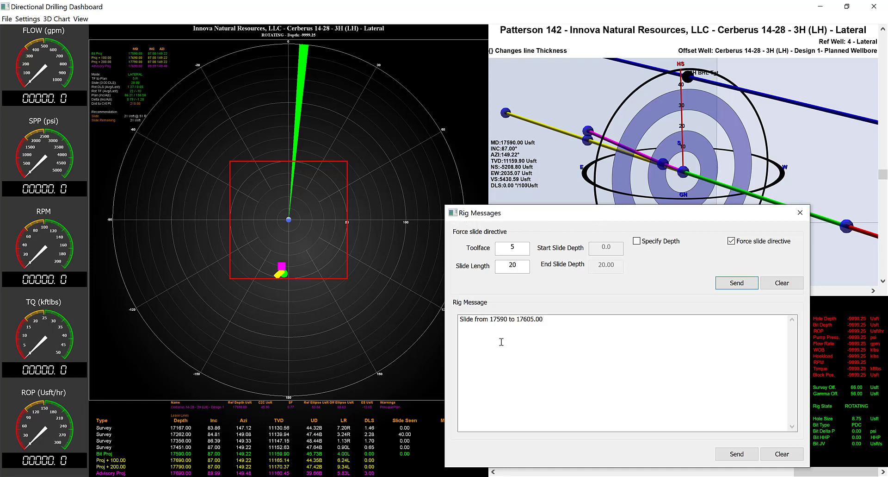
{"action": "left_click", "coordinate": [557, 320]}
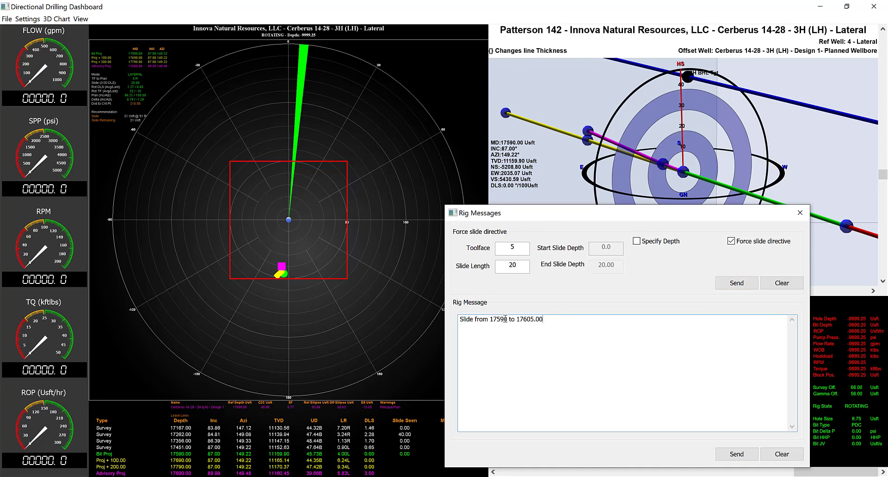
{"action": "key", "text": "ctrl+a"}
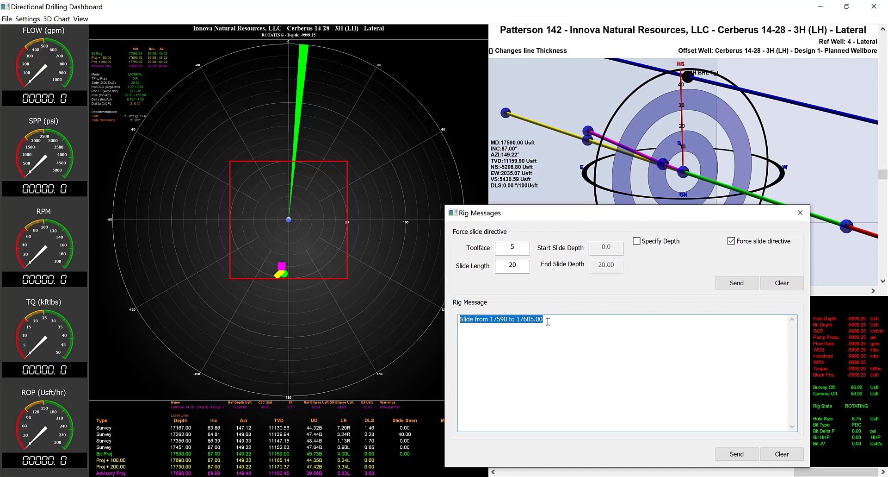
{"action": "left_click", "coordinate": [739, 454]}
{"action": "left_click", "coordinate": [553, 321]}
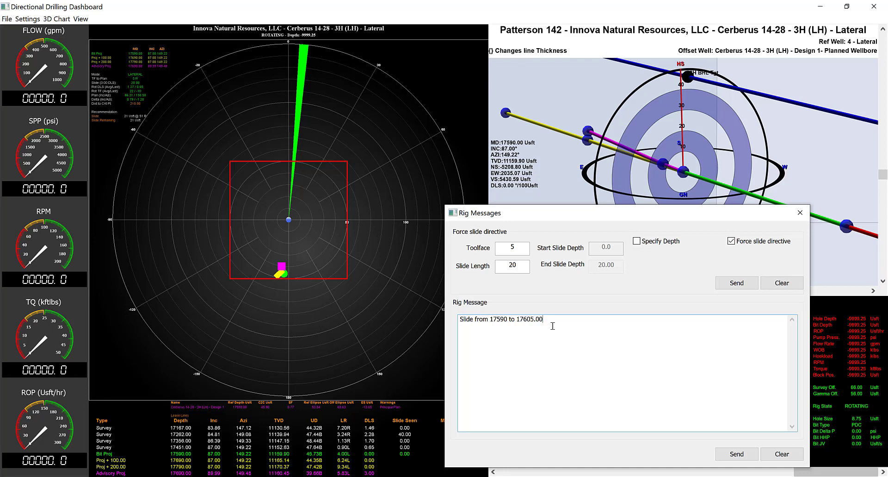
{"action": "left_click", "coordinate": [800, 212]}
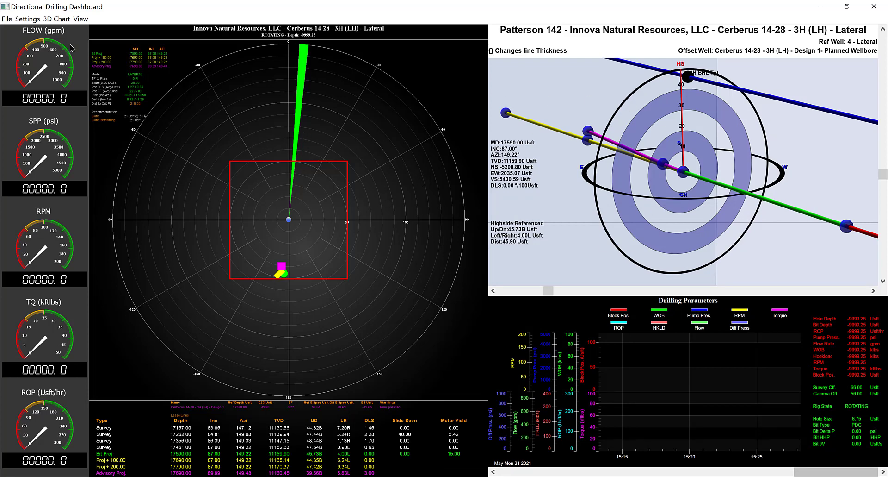
Open the DD Dashboard Settings clear of the target plot and recalculate the slide recommendation
{"action": "key", "text": "ctrl+s"}
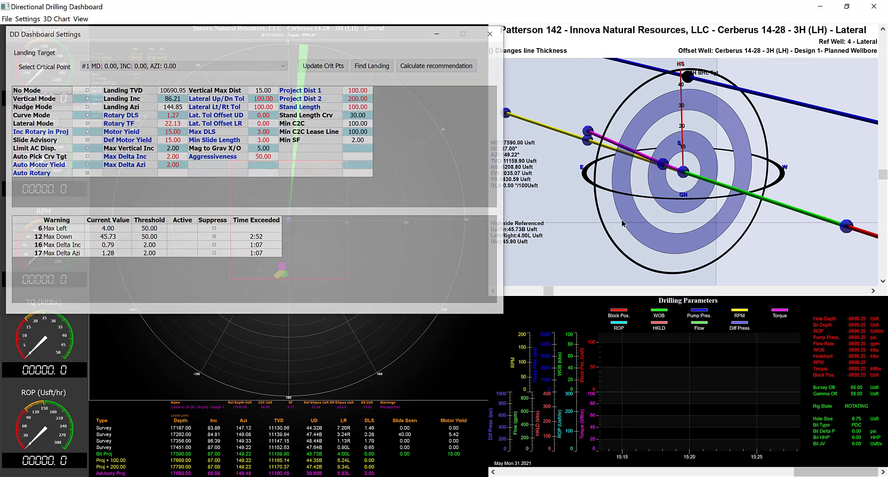
{"action": "left_click_drag", "start_coordinate": [391, 35], "coordinate": [543, 115]}
{"action": "left_click_drag", "start_coordinate": [661, 149], "coordinate": [761, 194]}
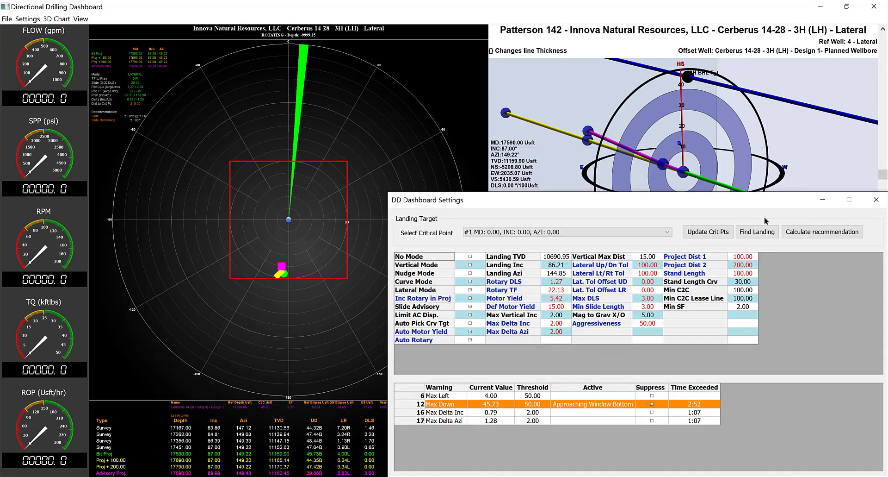
{"action": "left_click", "coordinate": [818, 233]}
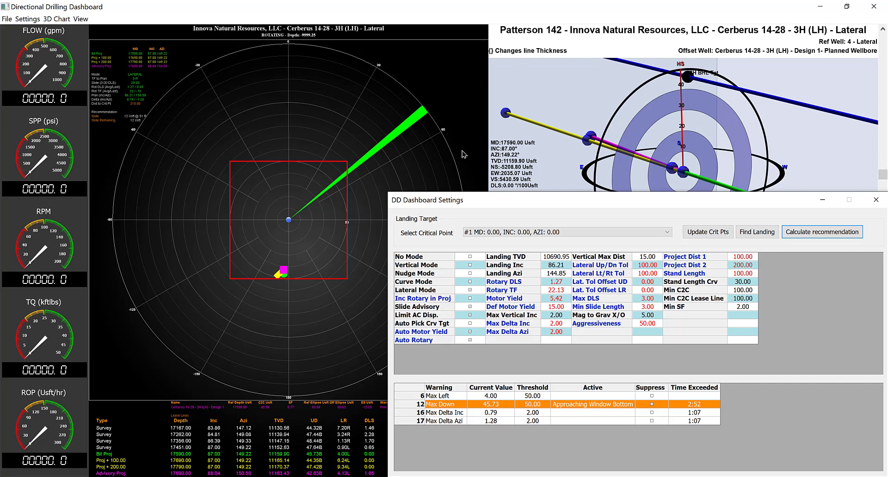
Close the DD Dashboard Settings and the Directional Drilling Dashboard, returning to the lateral survey data in Well Seeker
{"action": "left_click_drag", "start_coordinate": [726, 201], "coordinate": [585, 93]}
{"action": "left_click", "coordinate": [735, 92]}
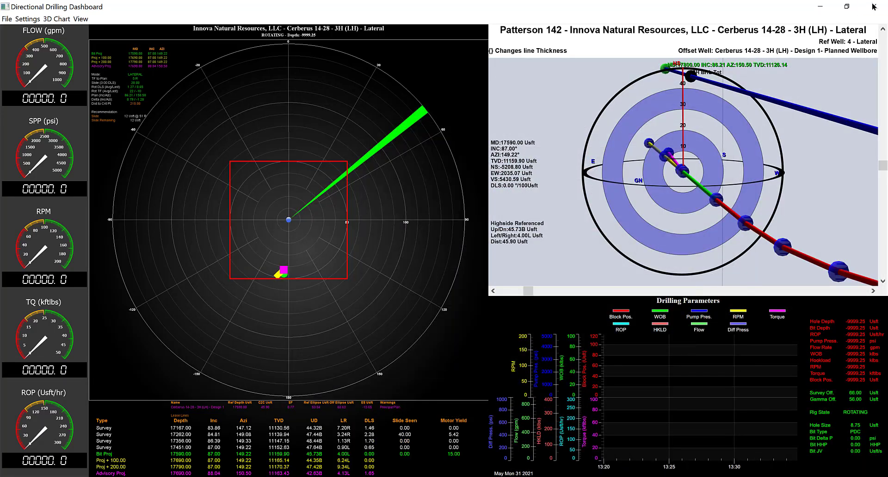
{"action": "left_click", "coordinate": [874, 6]}
{"action": "left_click", "coordinate": [876, 11]}
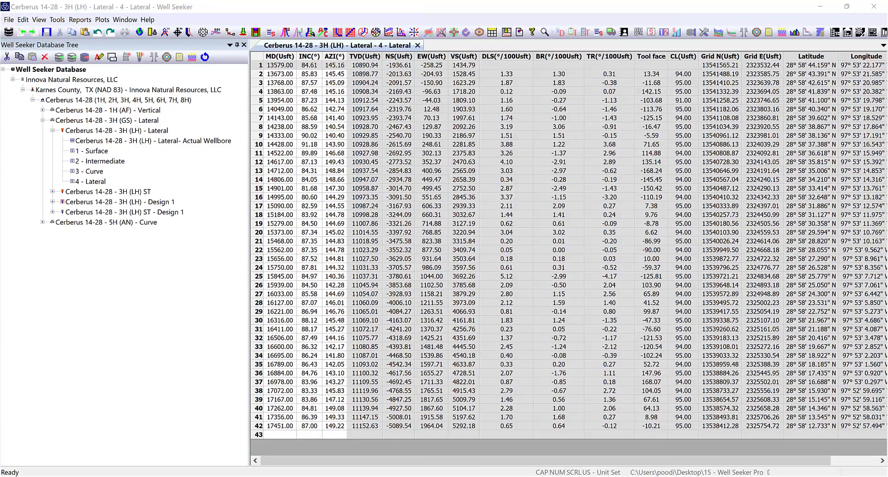